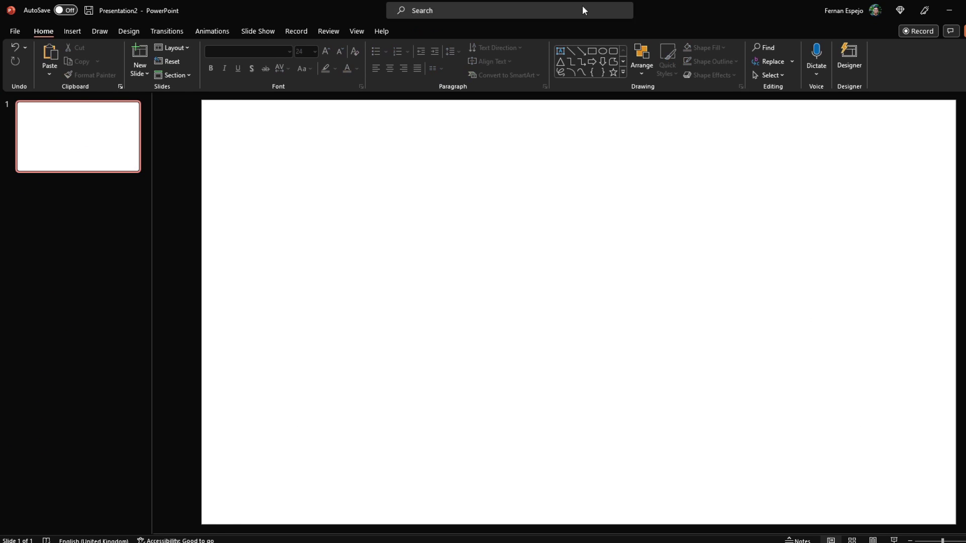
Draw a circle for the profile picture at the slide's top left
click(603, 51)
drag(272, 149, 337, 219)
drag(313, 193, 273, 168)
Draw two tall rectangles below the circle and widen them into the left column
click(73, 31)
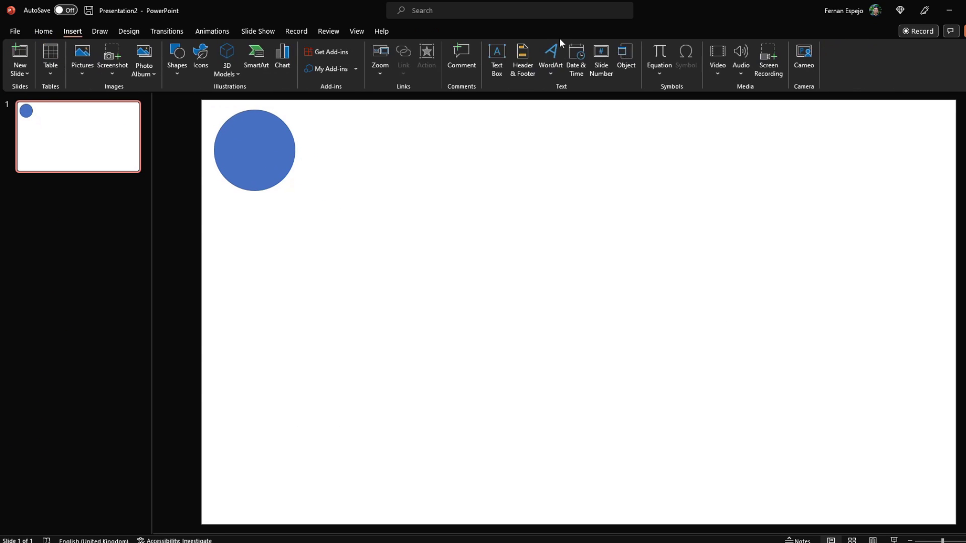
click(43, 31)
click(592, 50)
drag(213, 208, 297, 509)
drag(280, 149, 289, 149)
click(257, 240)
drag(296, 240, 315, 240)
Copy the tall rectangle and stretch it into a big panel filling the slide's right side
click(363, 285)
drag(295, 400, 414, 211)
drag(438, 332, 944, 509)
click(316, 117)
Duplicate the big panel, shrink it into a box at the top, and fill it white
click(433, 213)
key(ctrl+d)
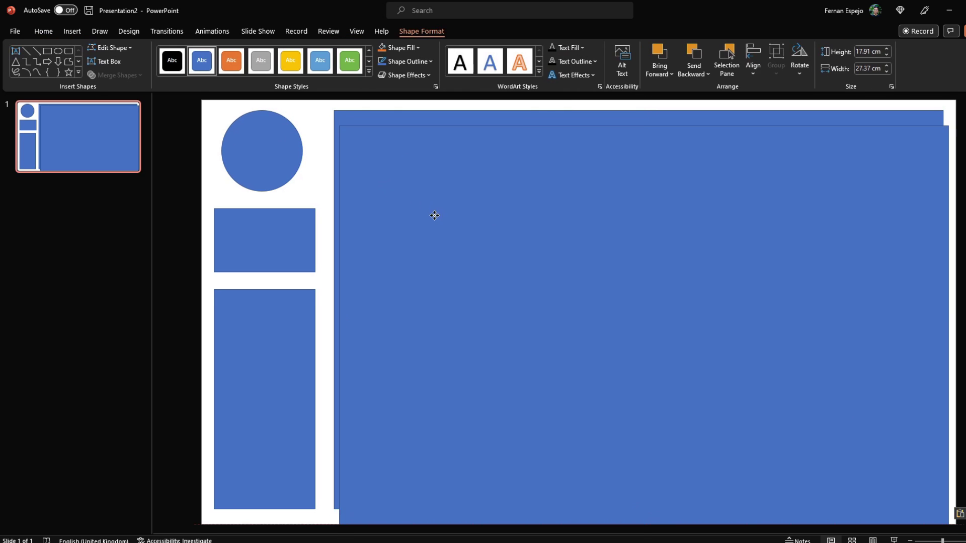
click(397, 47)
drag(948, 514, 800, 256)
drag(703, 188, 709, 194)
drag(815, 196, 936, 196)
drag(642, 272, 642, 256)
drag(638, 171, 638, 166)
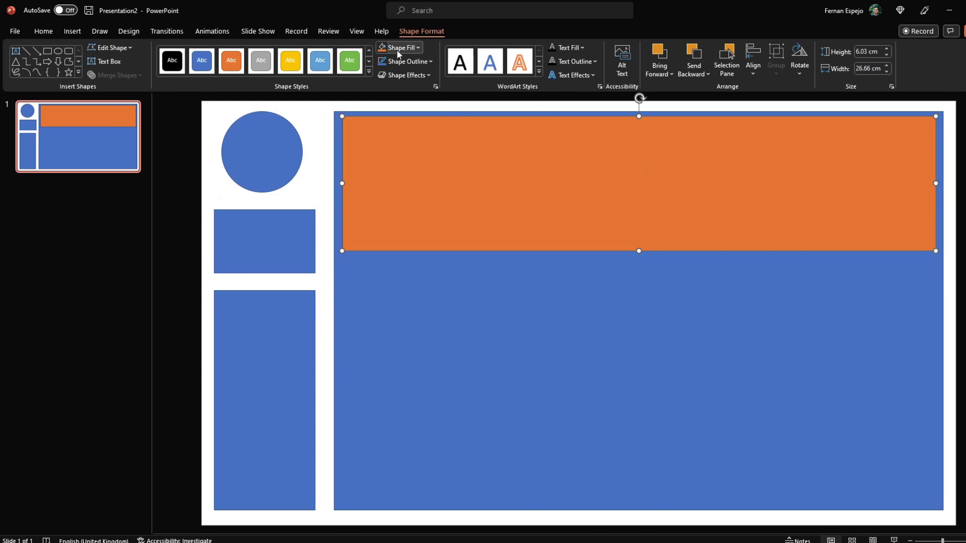
click(418, 47)
click(386, 69)
Draw a horizontal timeline line in the white box with small circular dots along it
click(26, 51)
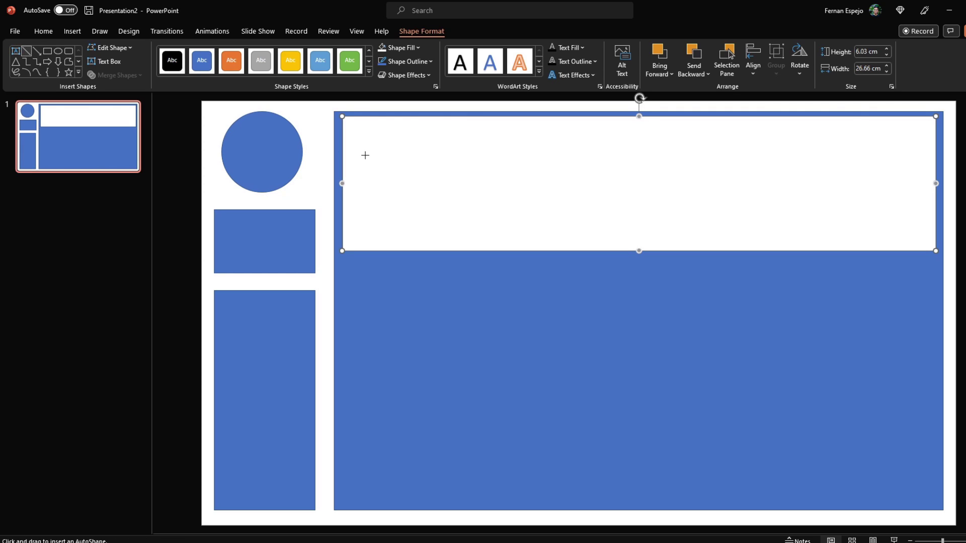
mouse_move(364, 161)
mouse_down()
mouse_move(795, 161)
mouse_move(738, 161)
mouse_move(723, 183)
mouse_up()
click(296, 152)
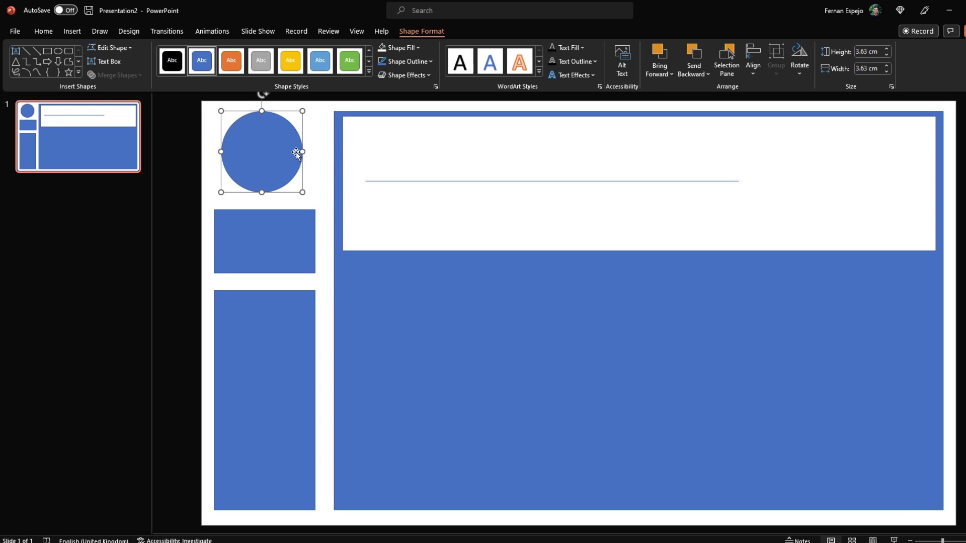
drag(296, 152, 431, 177)
drag(438, 218, 381, 159)
drag(368, 159, 469, 187)
drag(469, 188, 563, 187)
drag(563, 187, 664, 187)
click(727, 181)
drag(739, 180, 664, 180)
Copy a left rectangle into an enlarged blue block at the panel's top right
click(242, 231)
drag(242, 231, 733, 141)
drag(809, 186, 929, 246)
Copy the white box below and split it into left and right half boxes
click(536, 243)
drag(536, 243, 545, 372)
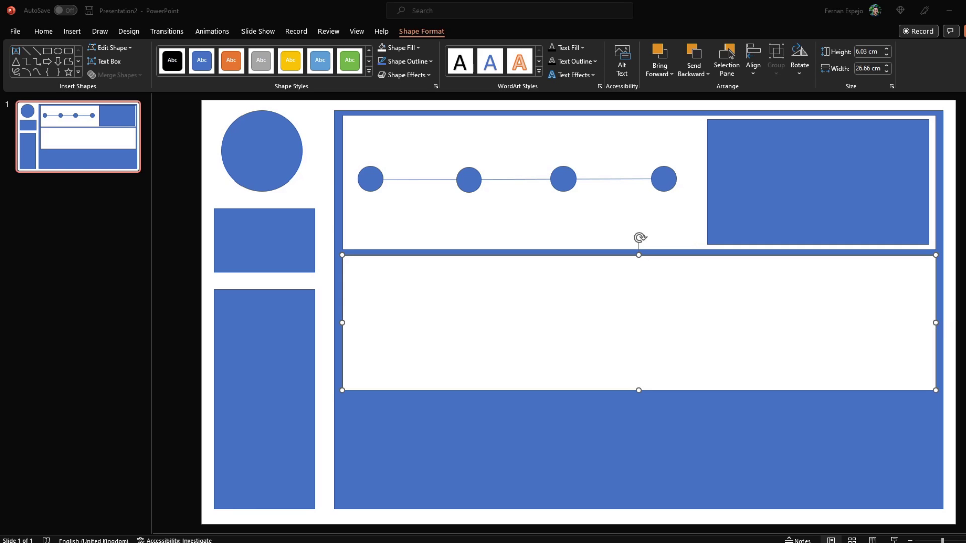
drag(936, 323, 823, 330)
key(Escape)
drag(608, 324, 629, 324)
drag(555, 324, 861, 328)
drag(647, 322, 636, 323)
Shorten the middle boxes and add two white boxes in a bottom row
drag(572, 361, 570, 466)
click(486, 355)
drag(485, 390, 486, 376)
click(786, 352)
drag(786, 390, 785, 375)
click(509, 371)
drag(483, 361, 485, 382)
drag(629, 442, 514, 443)
drag(428, 442, 608, 443)
drag(695, 442, 936, 435)
Copy the timeline dots into the middle-left box, then undo the move
drag(356, 151, 669, 194)
key(ctrl+c)
key(ctrl+v)
drag(591, 191, 577, 318)
key(ctrl+z)
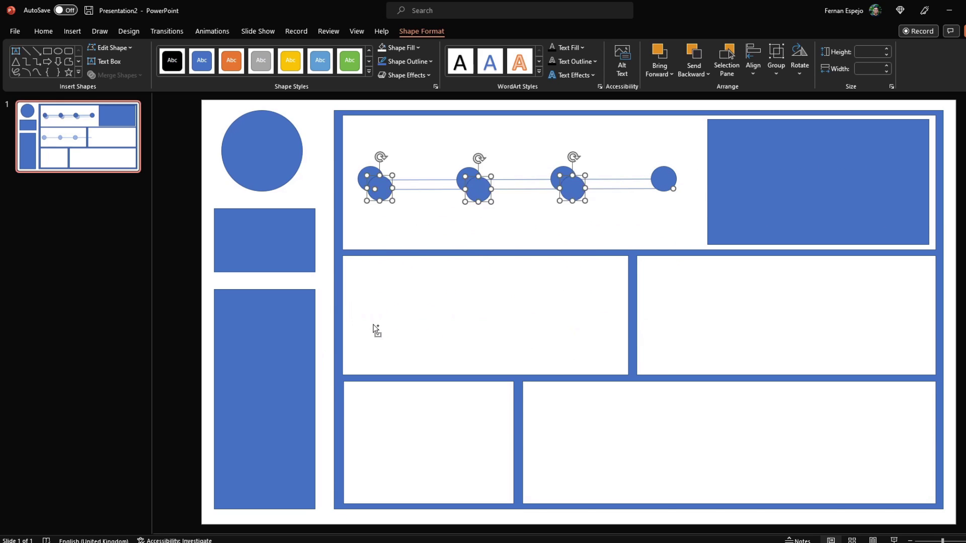
Undo the timeline copy and add an 'EXPERIENCE' heading text box in the top white box
key(ctrl+z)
key(ctrl+z)
key(ctrl+y)
click(74, 32)
click(497, 63)
drag(353, 122, 487, 146)
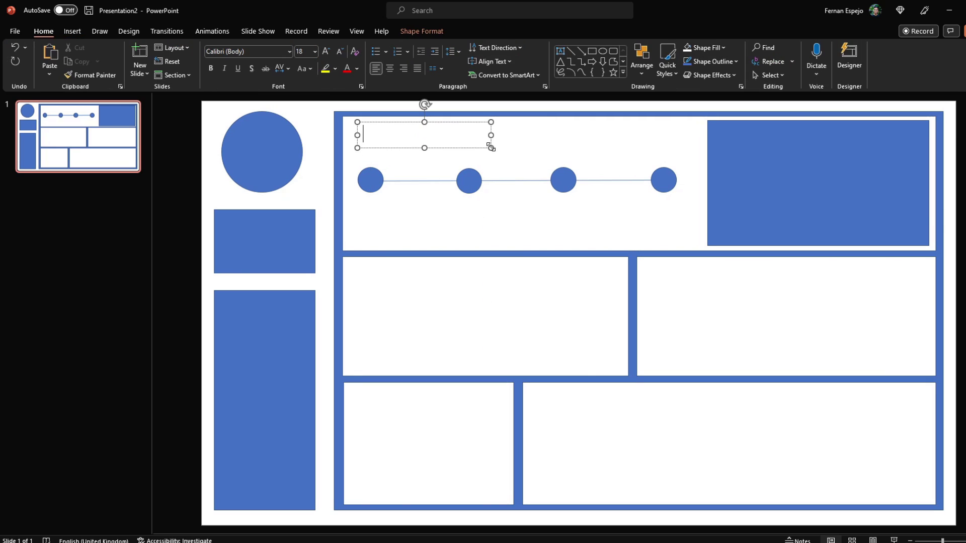
text(EXPERIENCE)
Copy the heading into the other white boxes as EDUCATION, SKILLS, CERTIFICATIONS and PROJECTS
drag(407, 177, 566, 403)
double_click(388, 272)
text(EDUCATION)
double_click(704, 272)
text(SKILLS)
click(724, 252)
double_click(380, 401)
text(CERTIFICATIONS)
double_click(566, 403)
text(PROJECTS)
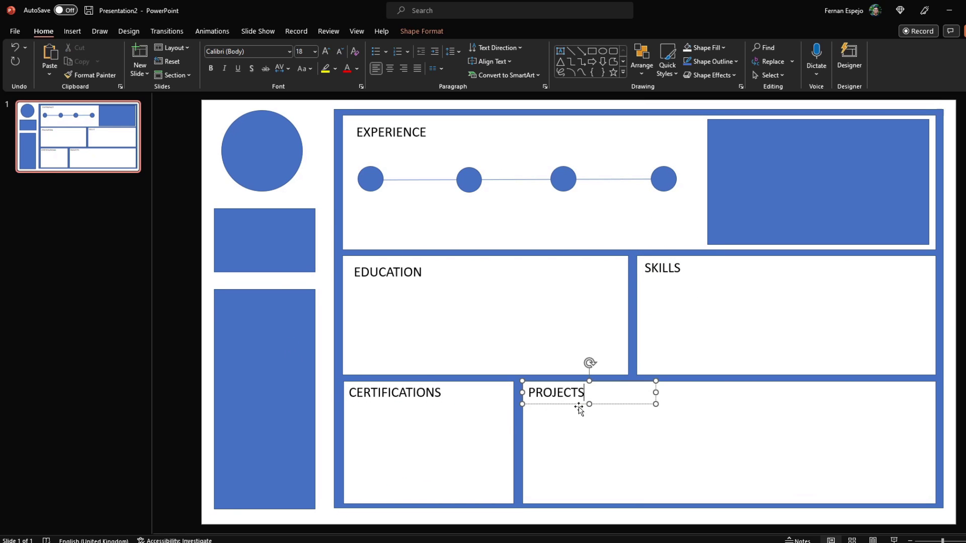
Label the left blocks ABOUT ME and CONTACT INFO and the top-right blue block SUMMARY
drag(438, 393, 299, 212)
text(ABOUT ME)
triple_click(272, 222)
text(CONTACT INFO)
ctrl+drag(296, 294, 791, 124)
triple_click(745, 134)
text(EXP.)
key(BackSpace)
key(BackSpace)
key(BackSpace)
key(BackSpace)
text(SUMMARY)
Label the profile circle PIC
ctrl+drag(289, 234, 299, 162)
triple_click(281, 150)
text(PIC)
click(130, 267)
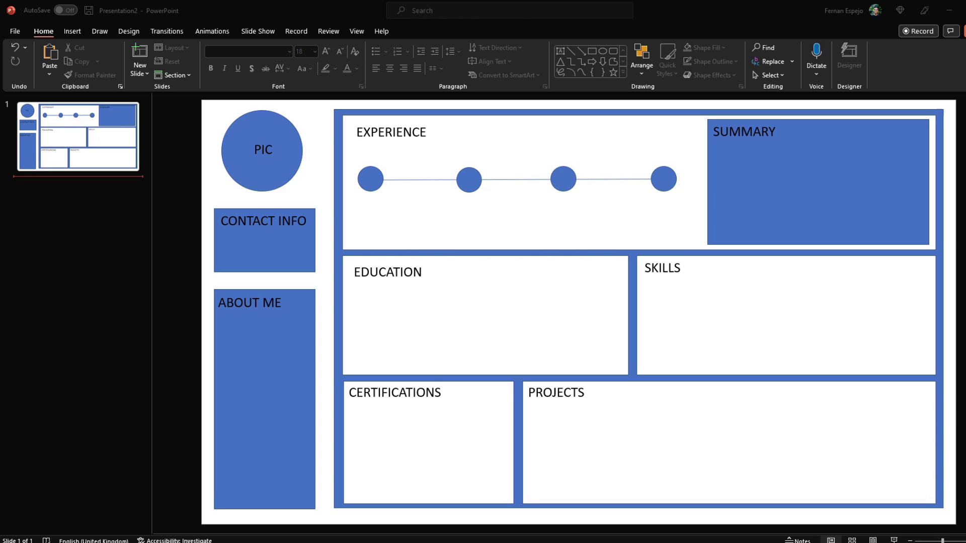
Clear the new slide's placeholders and insert the portrait photo from Downloads
key(ctrl+m)
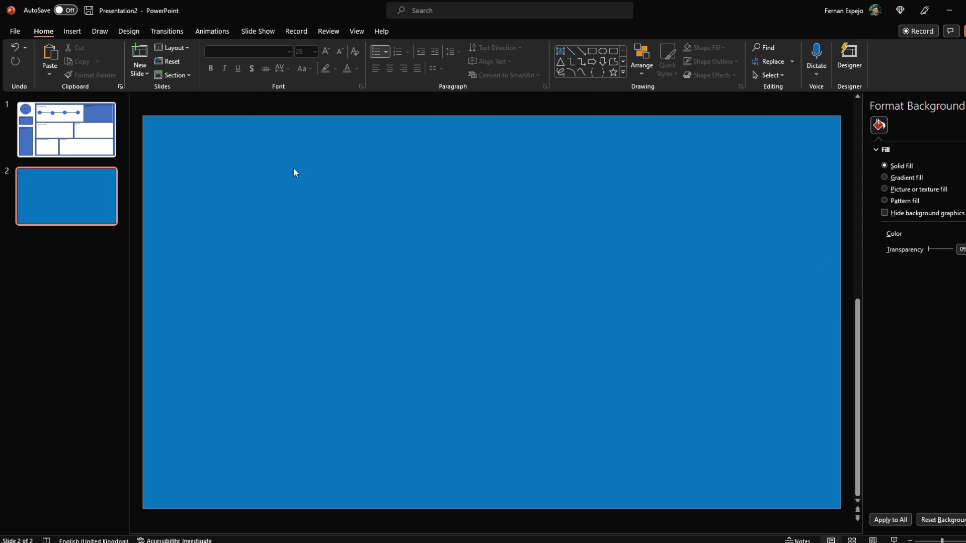
click(72, 31)
click(82, 56)
click(108, 101)
click(47, 156)
key(Escape)
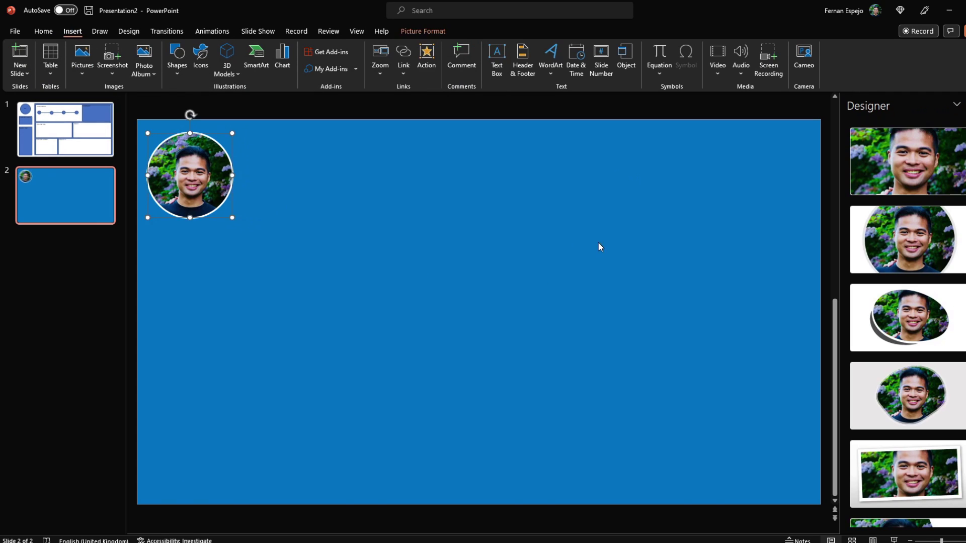
Draw a large white rectangle covering the slide's right side
click(43, 31)
click(597, 50)
drag(261, 126, 831, 499)
drag(261, 312, 255, 312)
drag(546, 499, 545, 501)
drag(831, 312, 834, 315)
click(407, 47)
click(389, 81)
drag(409, 176, 405, 175)
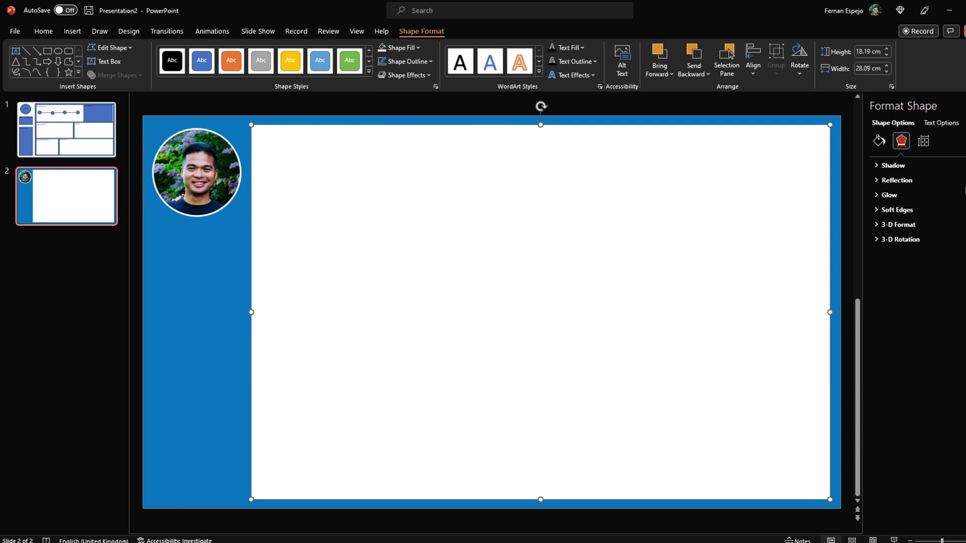
click(72, 31)
Add a text box below the photo with the person's name in bold white
click(498, 60)
drag(154, 227, 247, 249)
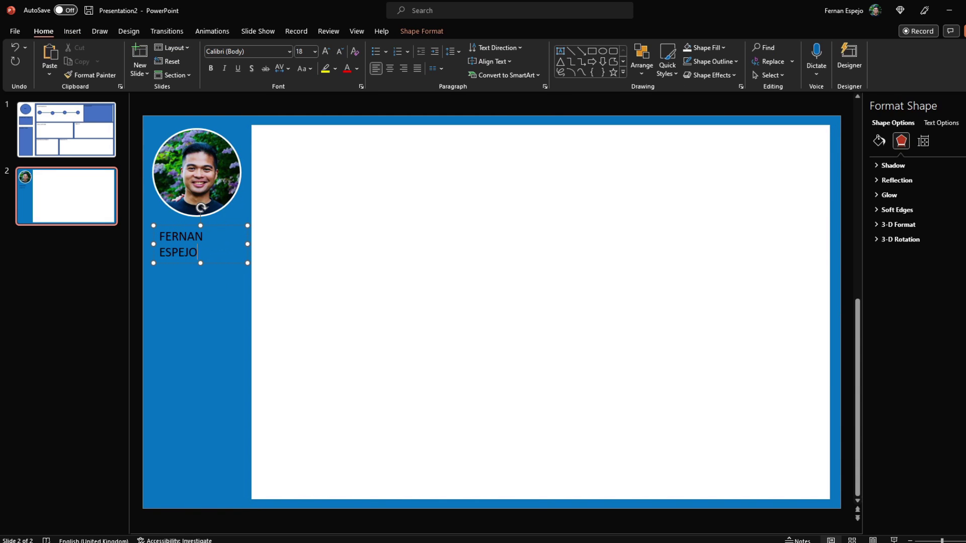
key(ctrl+a)
key(alt+h)
key(f)
key(c)
key(Return)
key(ctrl+b)
Insert phone, mail and globe icons from the icon library
click(272, 190)
scroll(272, 189, up, 2)
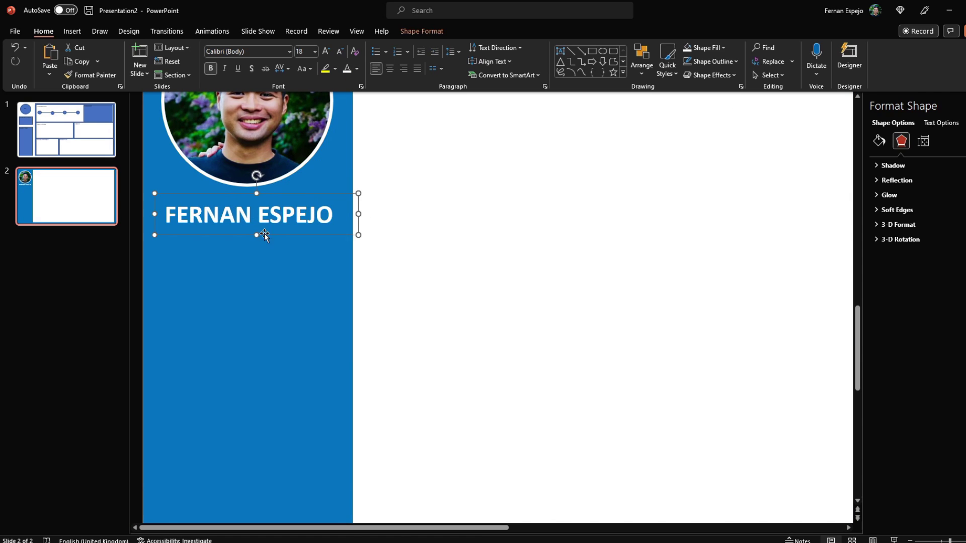
click(72, 31)
click(201, 56)
text(phone)
click(621, 156)
text(mail)
click(429, 156)
text(internet)
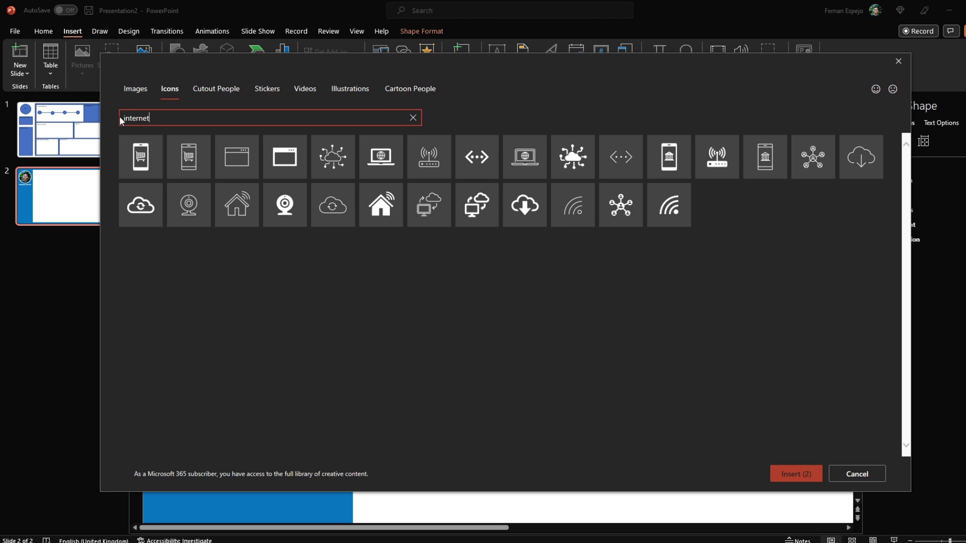
key(ctrl+a)
text(globe)
click(281, 156)
click(797, 474)
Resize the three icons and stack them on the blue sidebar
drag(820, 375, 279, 307)
drag(826, 388, 496, 340)
drag(270, 296, 189, 333)
drag(506, 353, 173, 255)
drag(459, 316, 148, 280)
drag(199, 344, 172, 349)
click(249, 215)
Change the name's font to Segoe UI
click(265, 51)
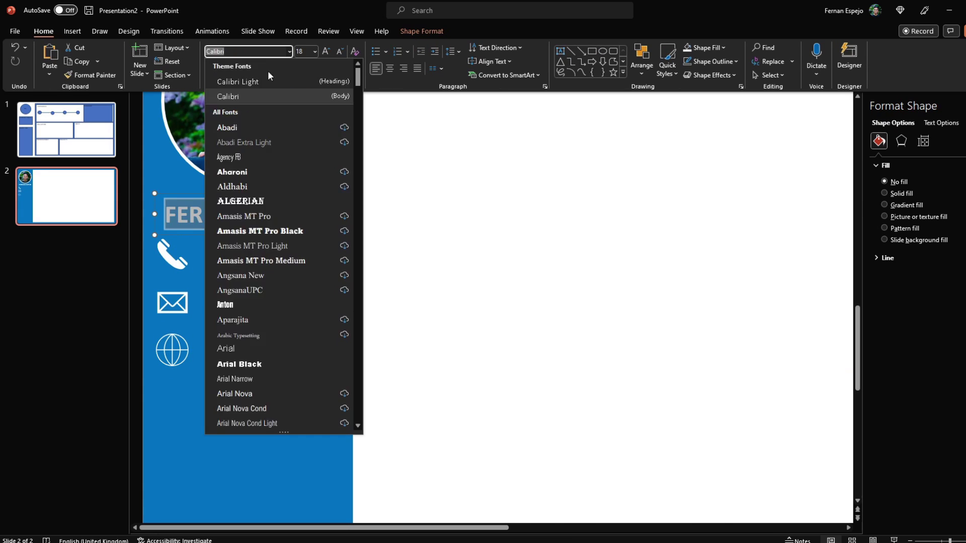
text(Segoe UI)
key(Return)
click(266, 348)
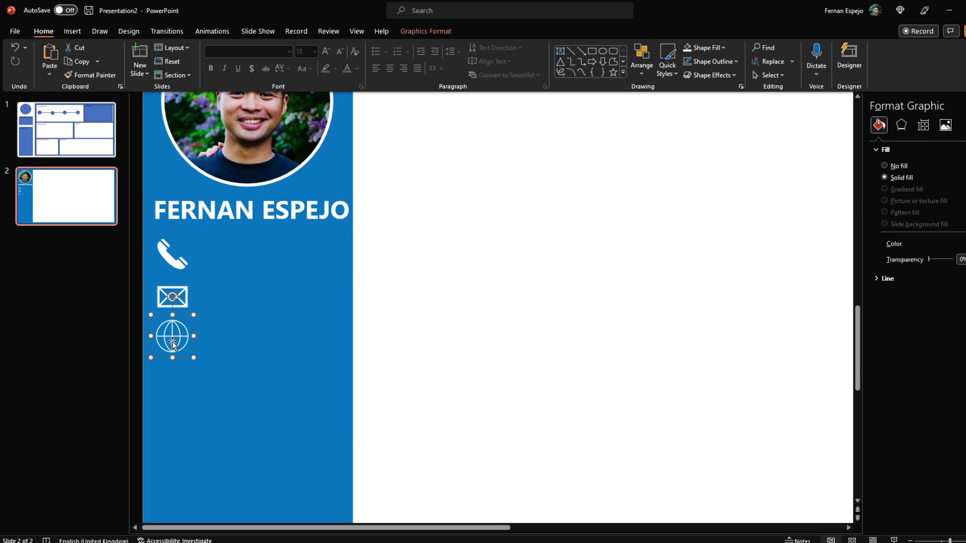
Add the phone number, e-mail address and website text beside the matching icons
drag(250, 211, 322, 277)
triple_click(256, 248)
click(278, 247)
triple_click(262, 297)
key(ctrl+a)
key(ctrl+b)
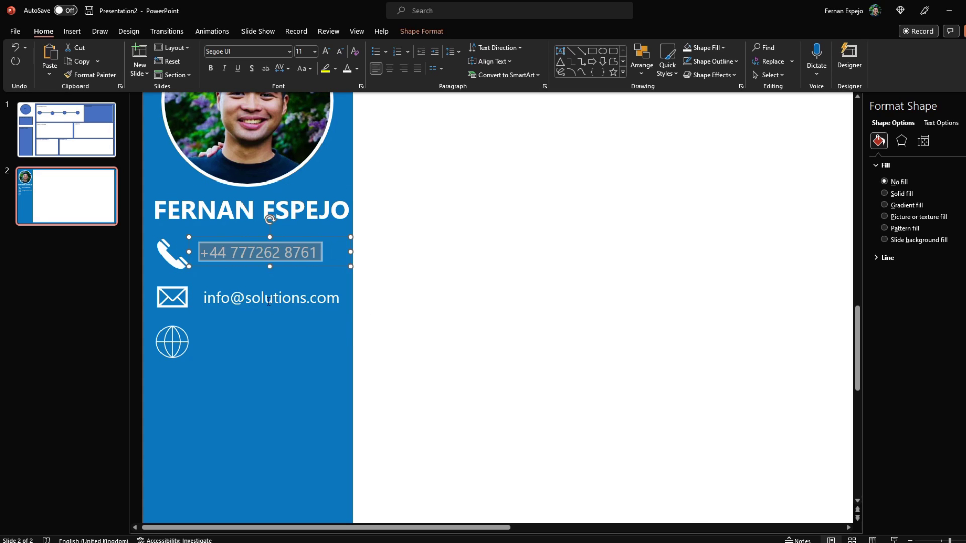
drag(253, 297, 253, 326)
triple_click(252, 342)
text(solutionsabroad.co.uk)
key(ctrl+z)
Add a PROFILE text box under the contacts with a pasted paragraph at size 8
click(307, 432)
click(222, 388)
click(73, 31)
click(513, 60)
drag(149, 324, 250, 343)
text(PROFILE)
key(ctrl+v)
key(ctrl+a)
triple_click(302, 51)
text(8)
key(Return)
Format the profile in Segoe UI with a bold, larger PROFILE heading and a bold closing line
click(289, 51)
click(227, 123)
key(ctrl+b)
key(ctrl+shift+period)
key(End)
key(Return)
key(ctrl+End)
key(Return)
key(Return)
key(Return)
key(ctrl+b)
Add 'References available upon request' and fill the right-hand rectangle light grey
text(References available upon request)
click(182, 314)
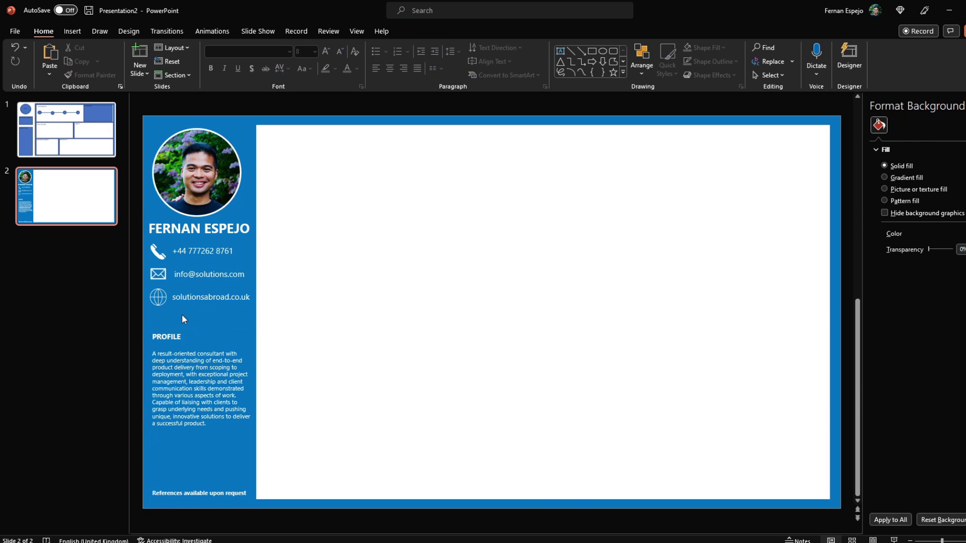
click(357, 257)
click(724, 47)
click(687, 81)
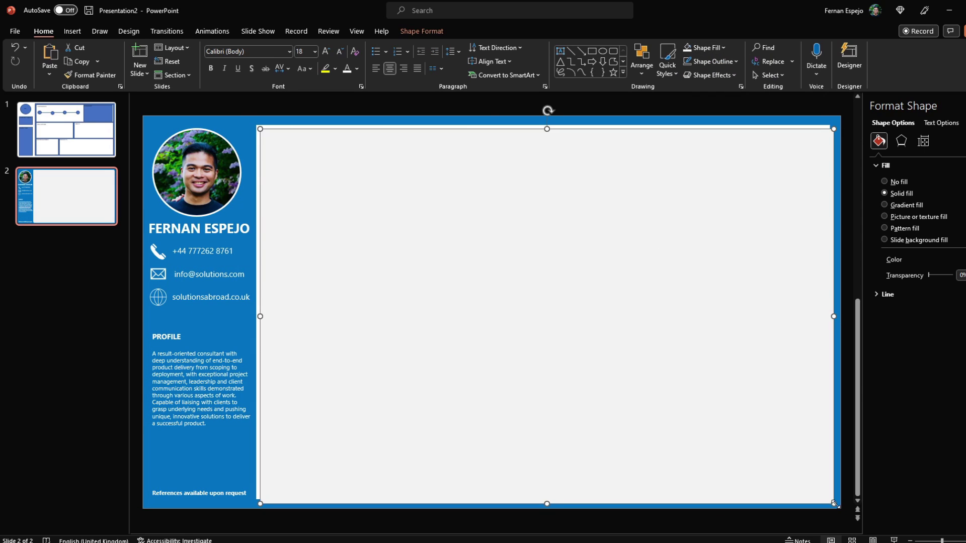
Resize and duplicate the grey rectangle into five boxes across the right panel
drag(830, 312, 825, 258)
drag(556, 222, 511, 312)
drag(830, 307, 537, 302)
drag(470, 282, 527, 319)
key(ctrl+d)
drag(468, 341, 597, 439)
drag(629, 436, 819, 427)
Add EXPERIENCE, EDUCATION and CERTIFICATIONS headings to the left-column boxes
drag(224, 229, 321, 390)
text(EXPERIENCE)
double_click(322, 272)
text(EDUCATION)
double_click(321, 391)
text(CERTIFICATIONS)
Add SKILLS and PROJECTS headings to the right-column boxes
click(329, 283)
drag(329, 283, 483, 391)
double_click(597, 282)
text(SKILLS)
double_click(483, 392)
text(PROJECTS)
key(Escape)
key(Escape)
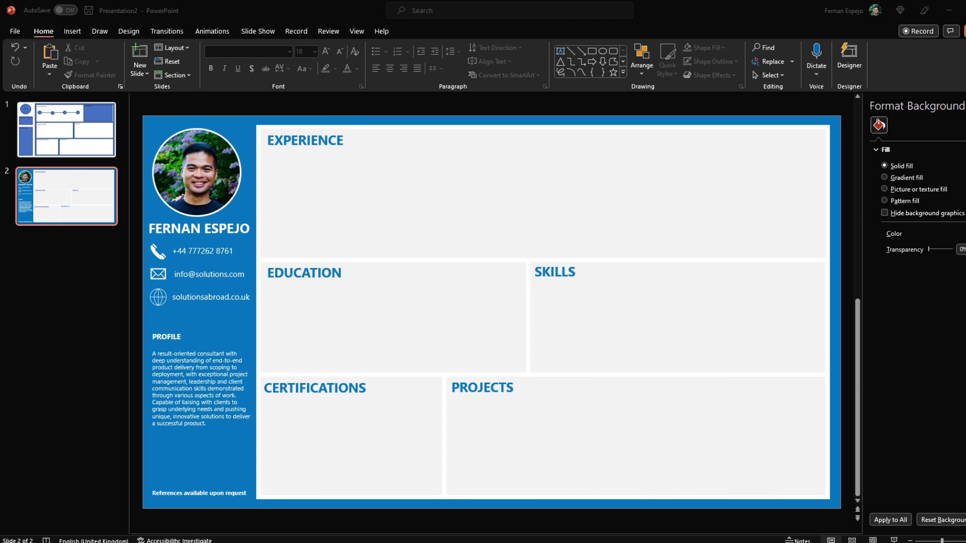
Place the MCT and Associate badges side by side in the Certifications box
drag(643, 273, 323, 465)
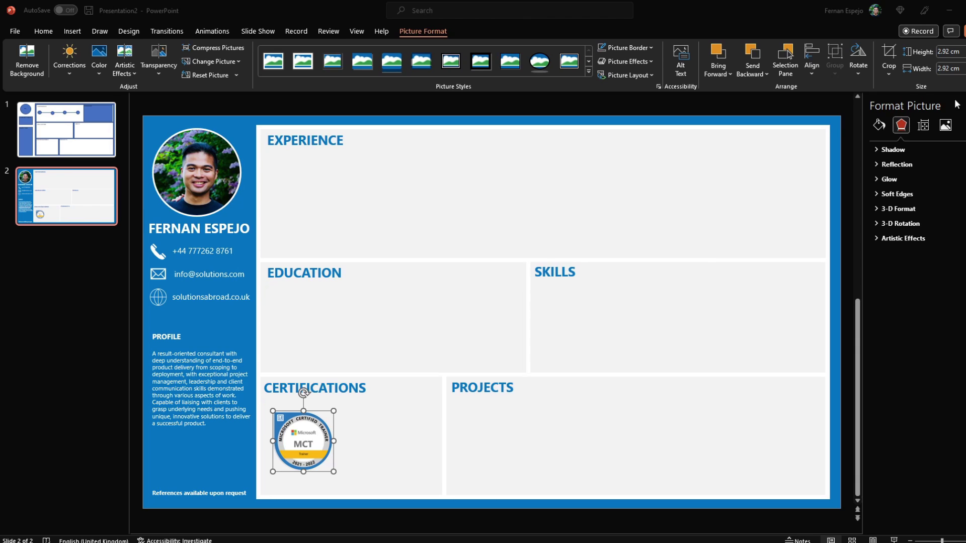
drag(878, 259, 527, 340)
drag(527, 341, 423, 480)
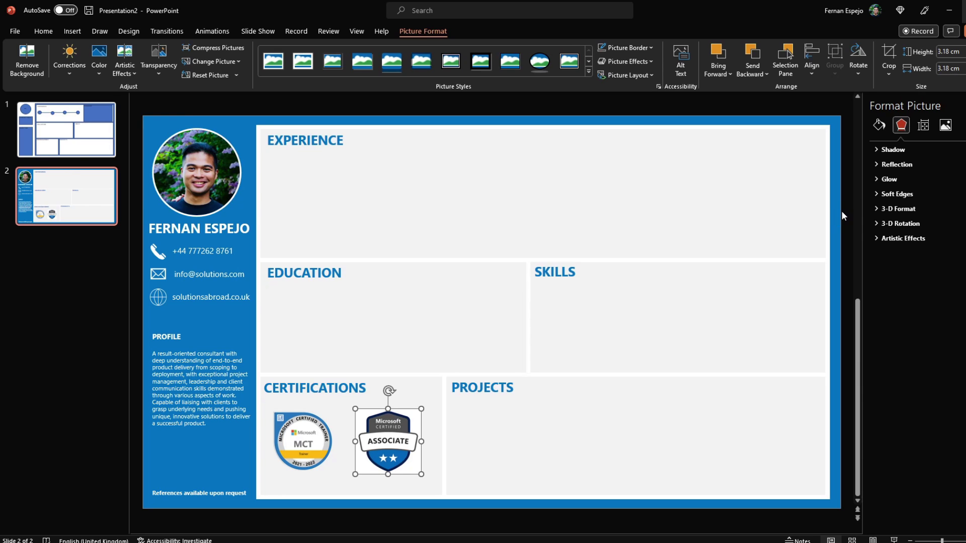
key(Escape)
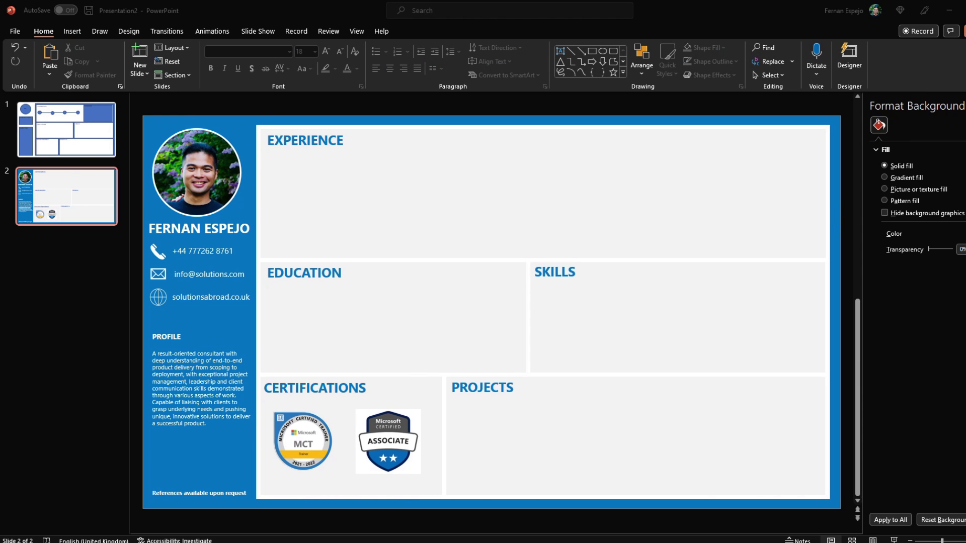
Paste three dashboard screenshots, including Key Leave Patterns, in a row inside Projects
key(ctrl+v)
drag(568, 488, 527, 454)
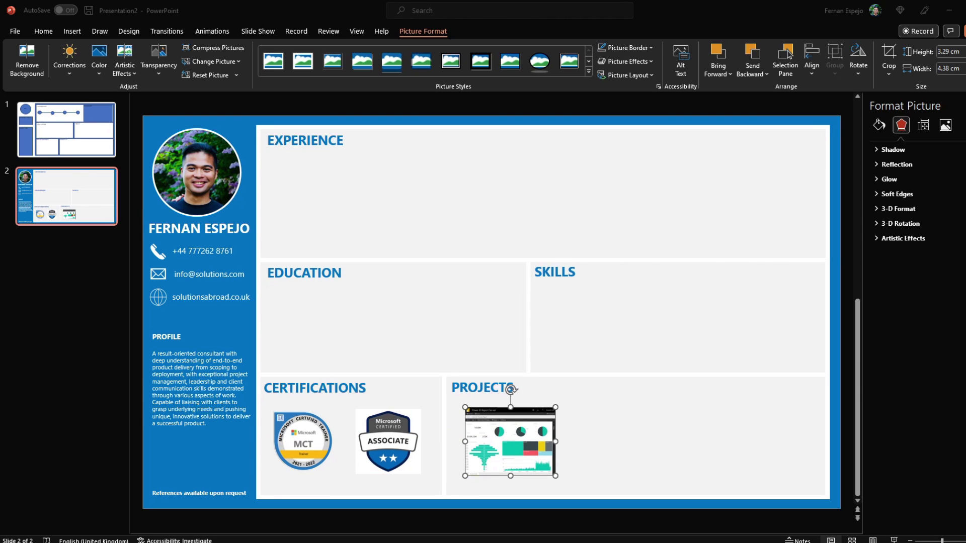
key(ctrl+v)
drag(701, 425, 690, 464)
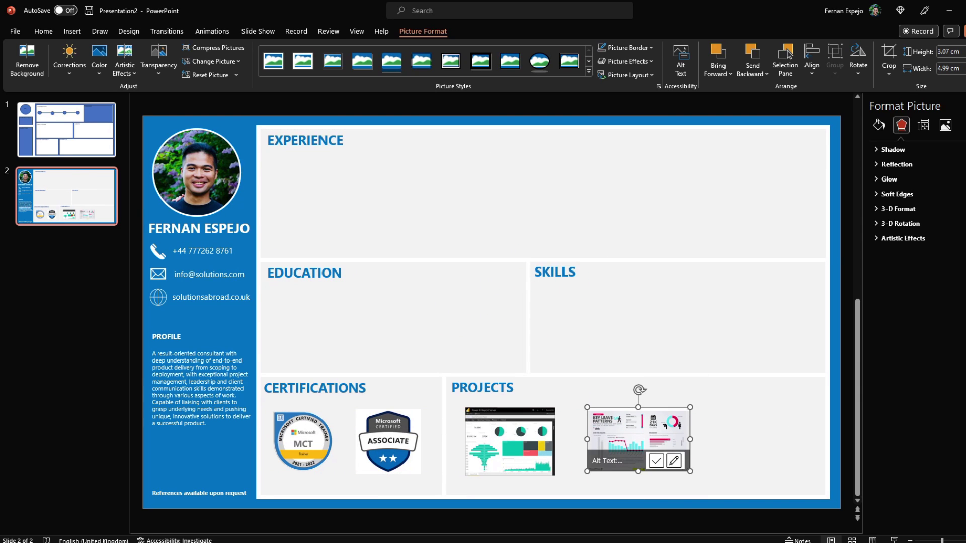
key(ctrl+v)
drag(685, 440, 680, 440)
drag(765, 440, 759, 440)
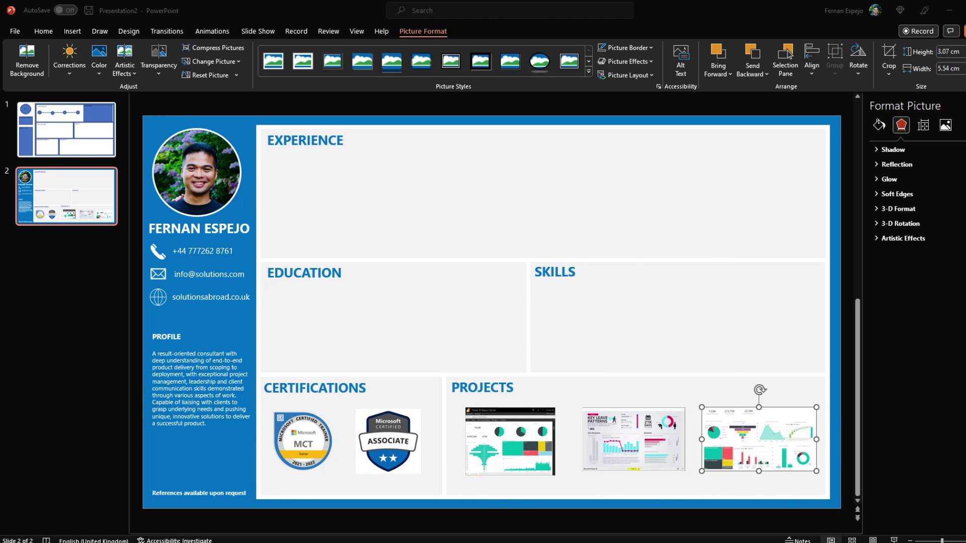
Add the Queen Mary logo and a 'University of Queen Mary, London' text box with placeholder paragraph
click(382, 329)
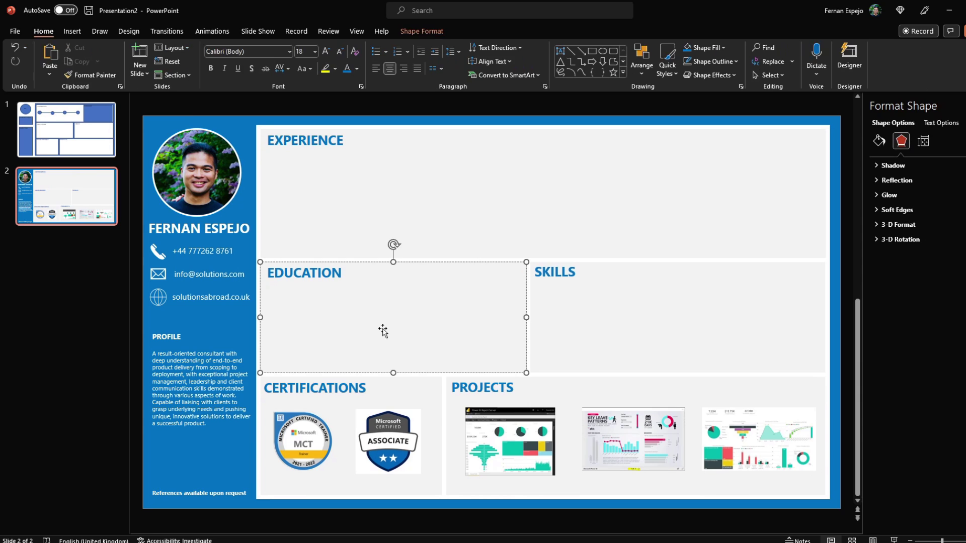
key(Escape)
key(ctrl+v)
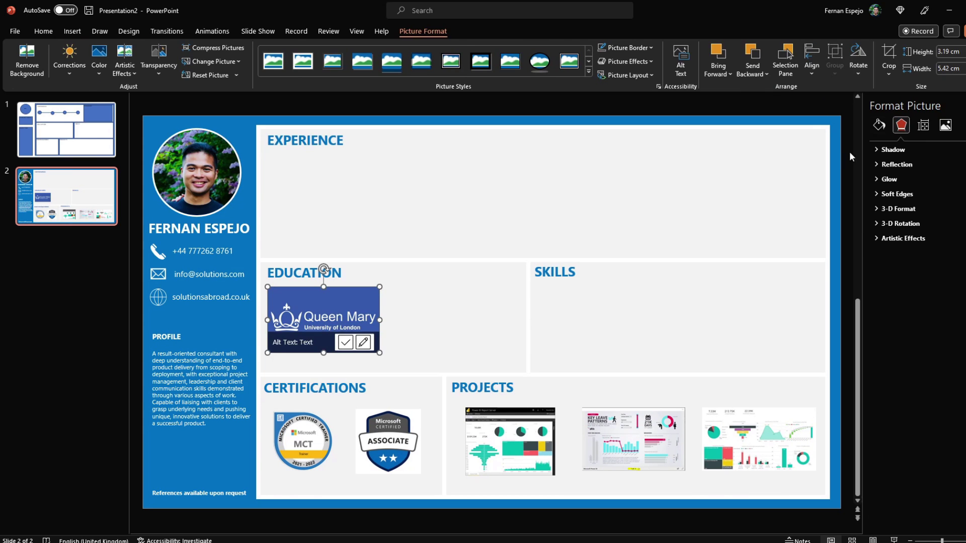
key(Escape)
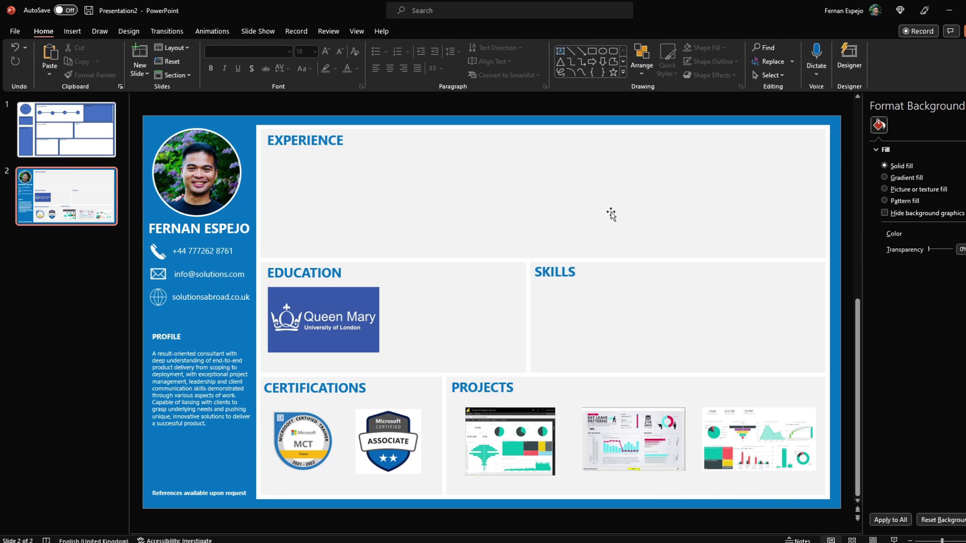
key(ctrl+v)
drag(227, 337, 459, 278)
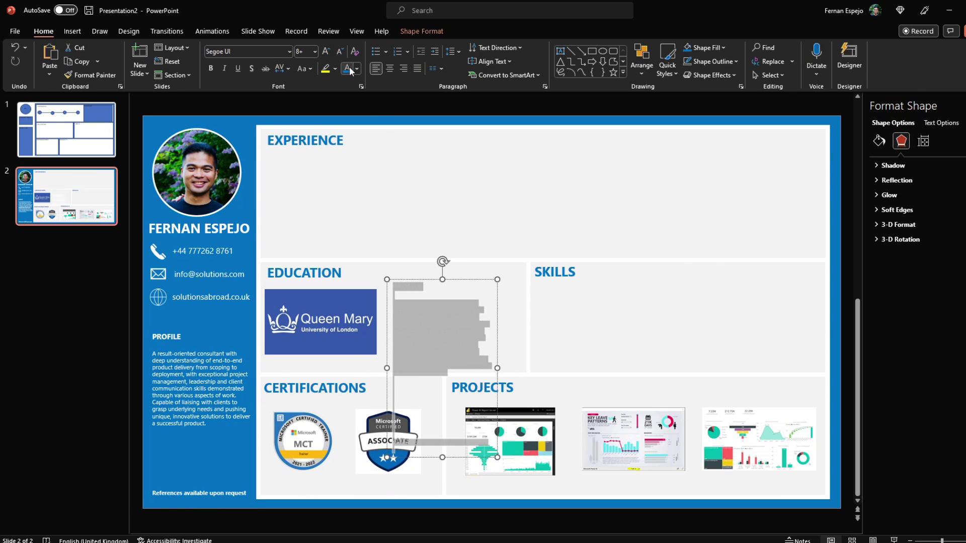
text(University of Queen Mary, London)
click(452, 302)
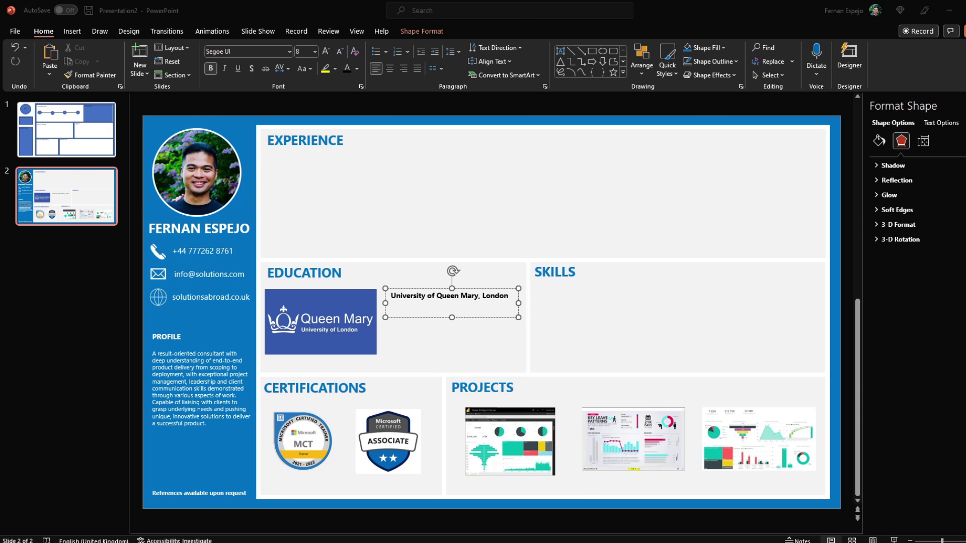
key(Return)
text(Lorem ipsum dolor sit amet, consectetur adipiscing elit. Mauris eu libero et est semper scelerisque. Suspendisse ac diam sit amet velit venenatis sollicitudin.)
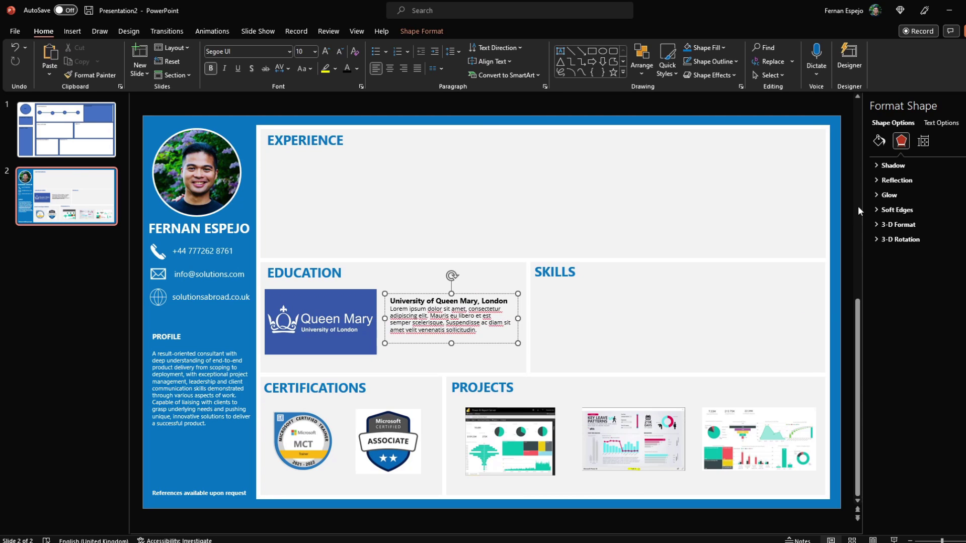
click(97, 183)
Ignore All for the flagged spellings in the Education description
right_click(467, 332)
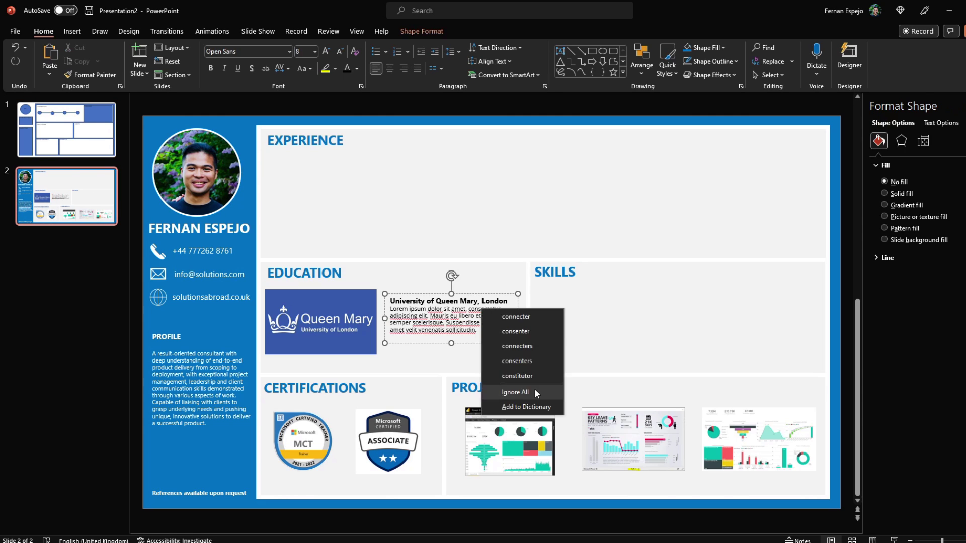
click(500, 398)
right_click(413, 330)
click(443, 398)
right_click(489, 316)
click(516, 396)
right_click(436, 315)
click(363, 108)
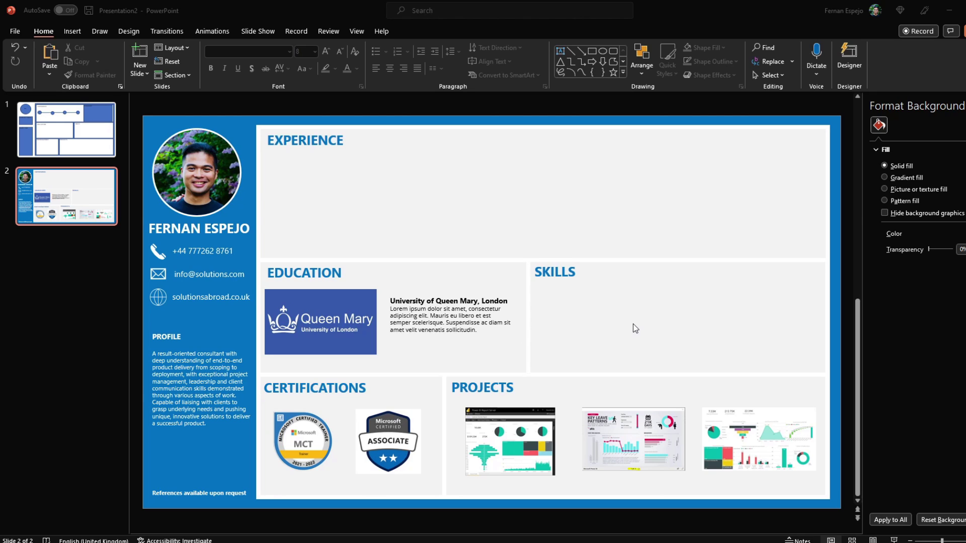
Bring the PowerPoint window with the finished CV slide to the front
click(521, 108)
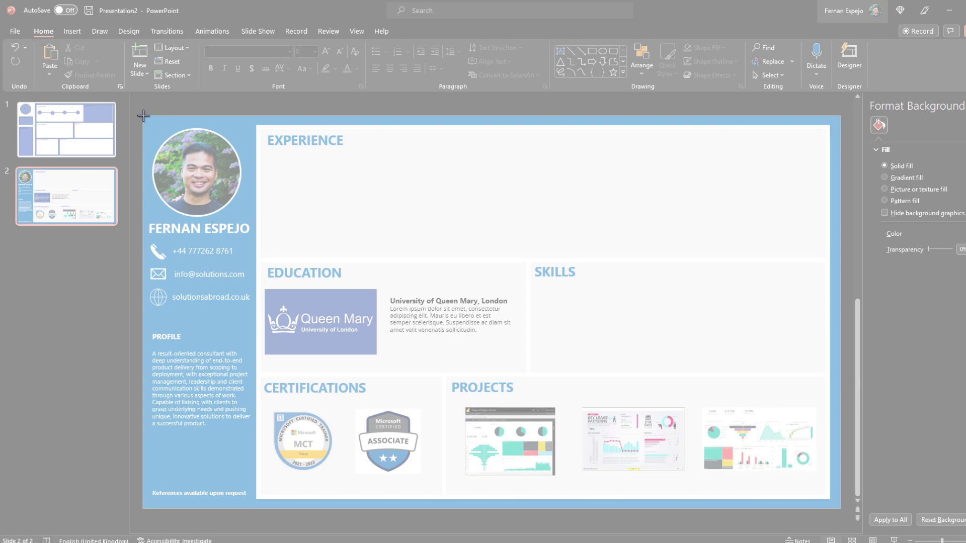
Snip the whole CV slide and save it as 'cv'
mouse_move(143, 116)
mouse_down()
mouse_move(272, 224)
mouse_move(810, 523)
mouse_move(840, 509)
mouse_up()
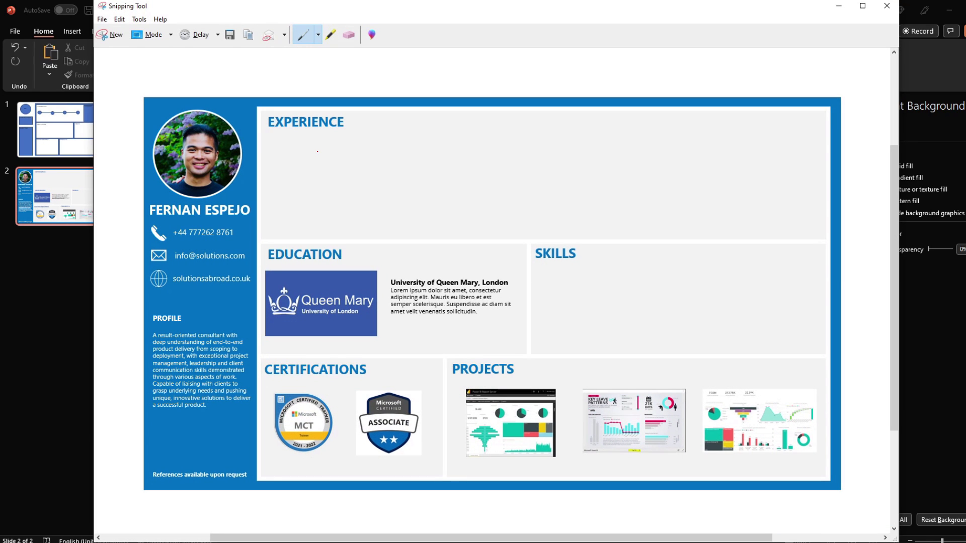
key(ctrl+s)
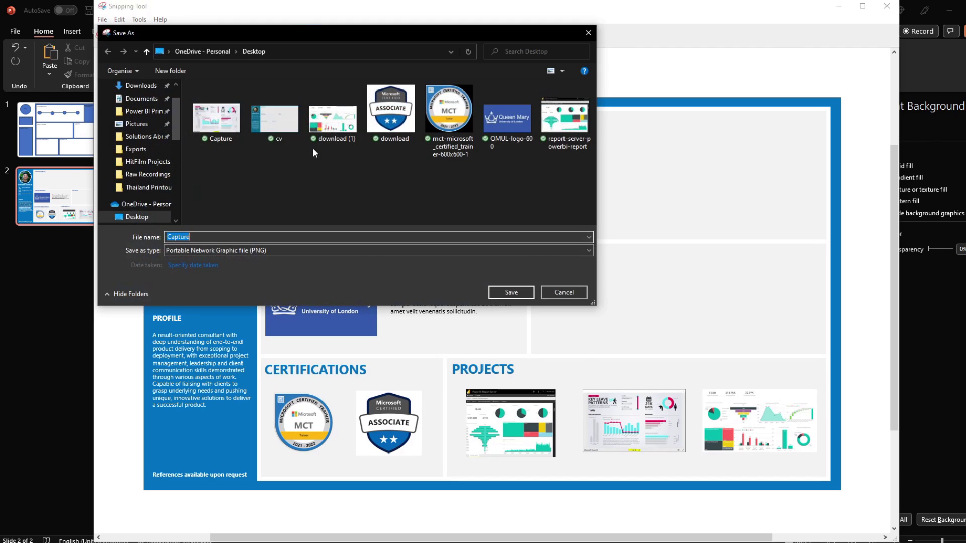
text(cv)
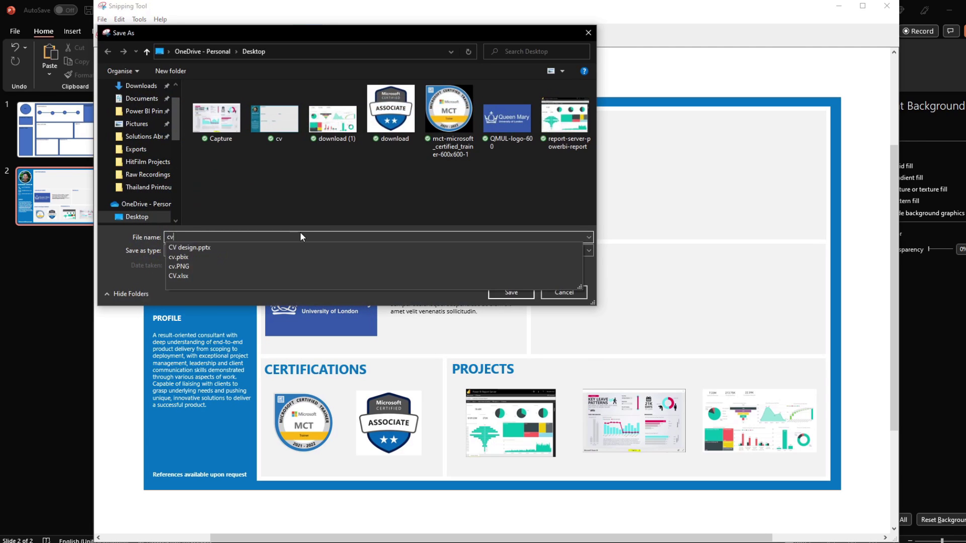
key(Return)
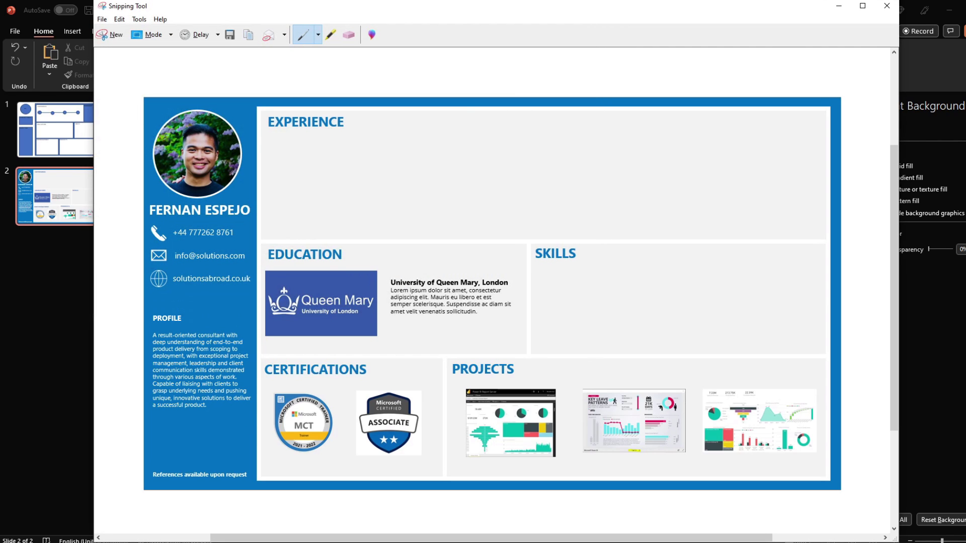
Set cv2.PNG as the page's canvas background with 0% transparency and Fit, then collapse the panes
click(169, 506)
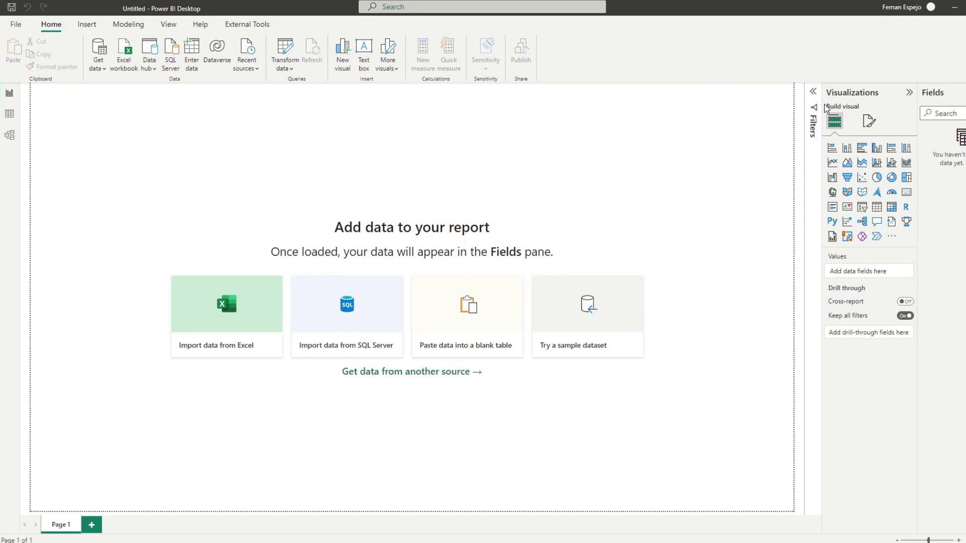
click(813, 93)
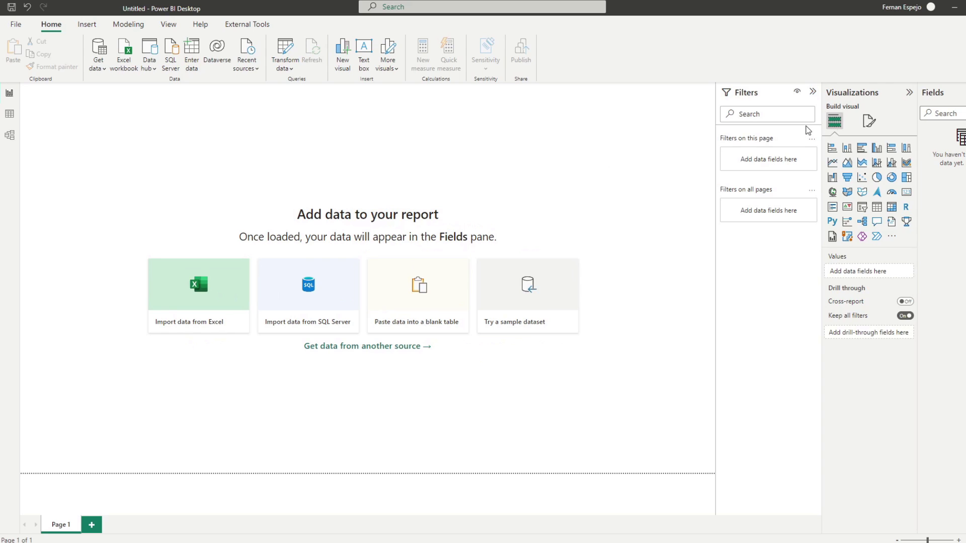
click(869, 121)
click(855, 215)
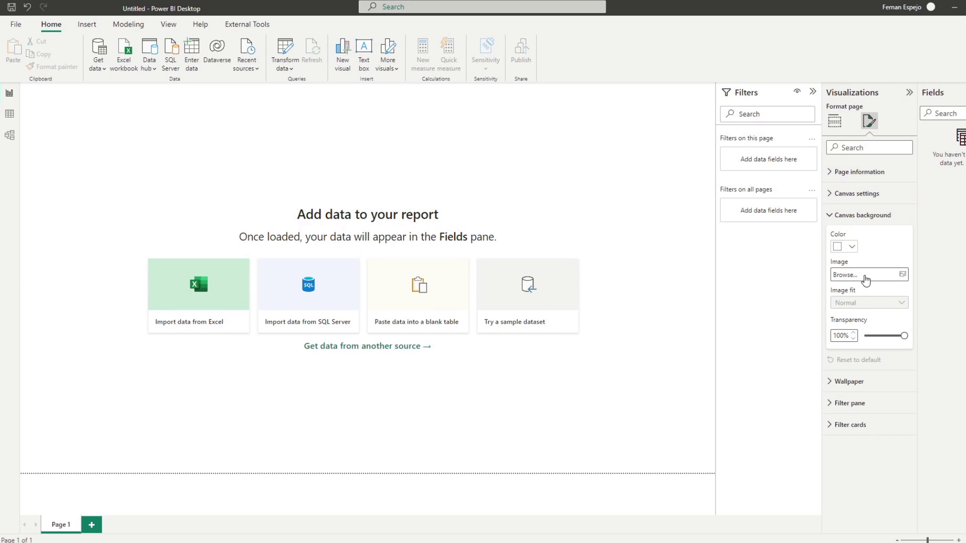
click(876, 279)
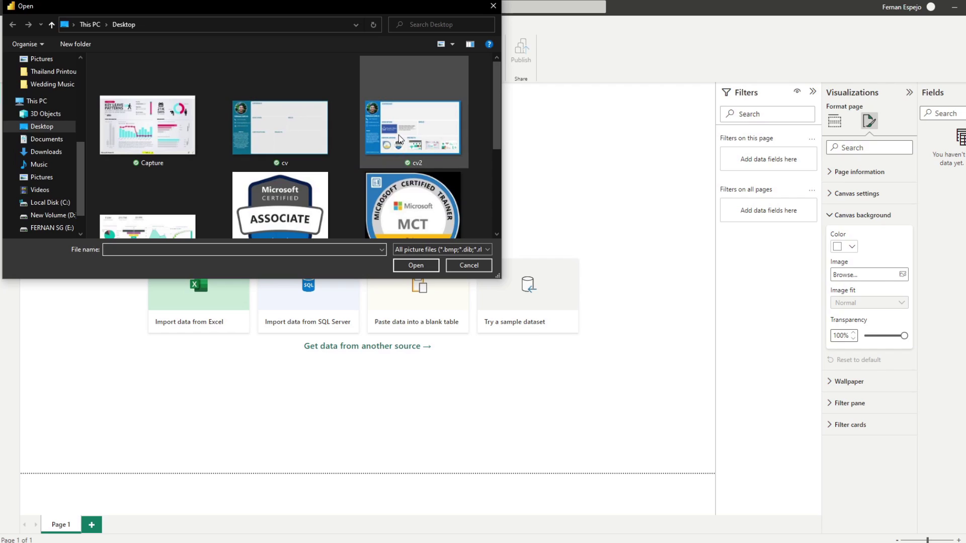
double_click(398, 135)
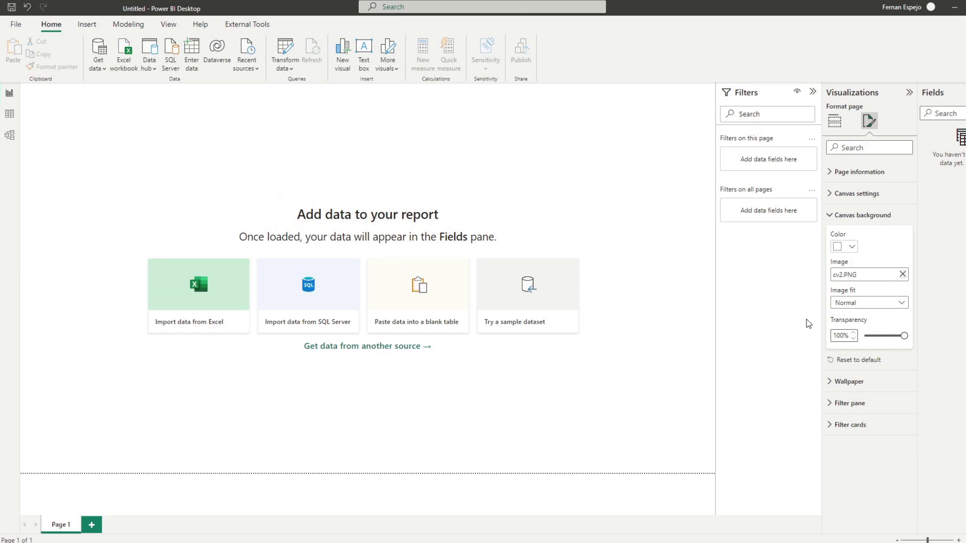
drag(892, 337, 862, 336)
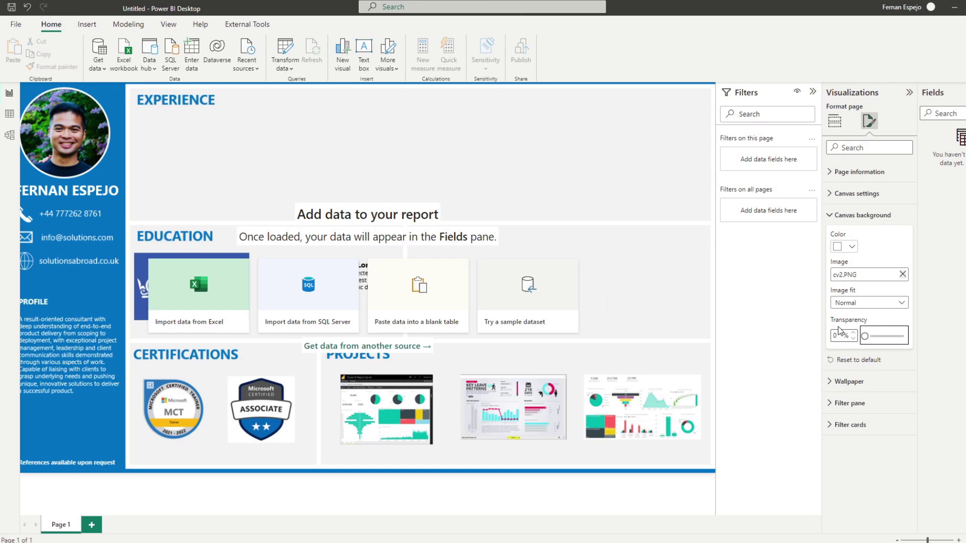
click(853, 303)
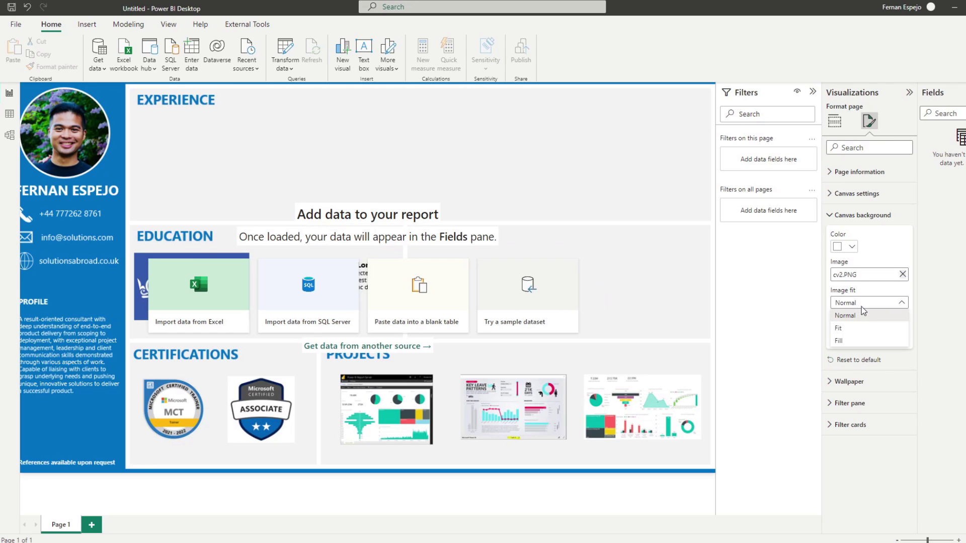
click(866, 324)
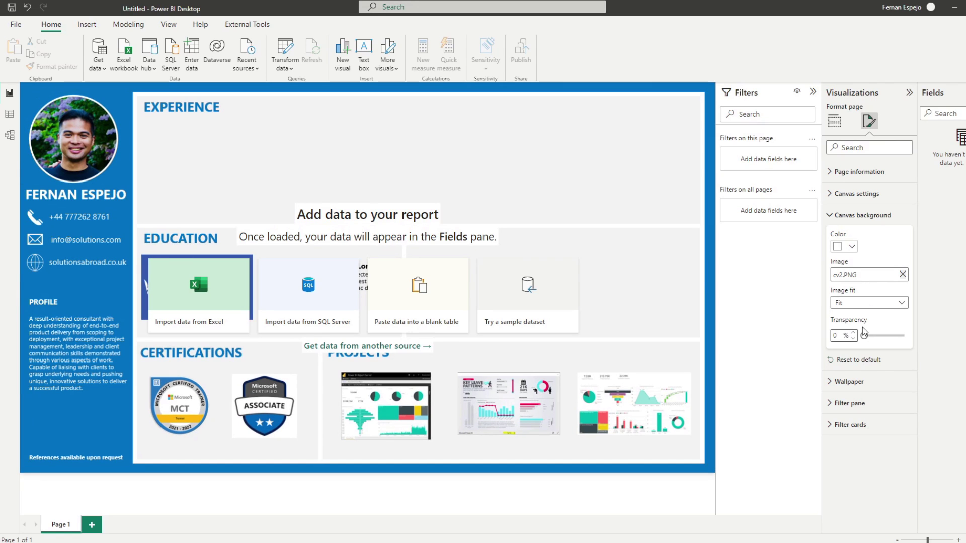
click(910, 93)
click(893, 93)
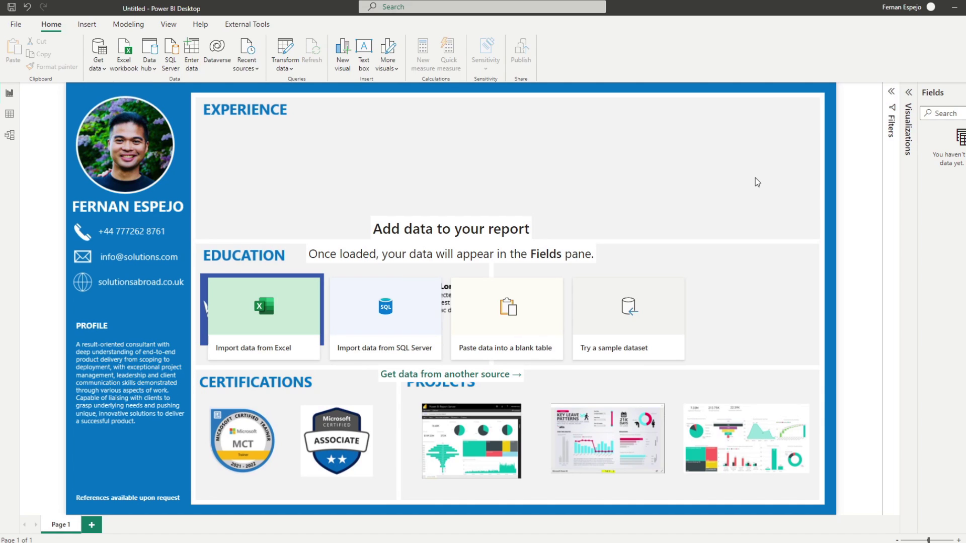
Open the CV Excel workbook from the Desktop folder in File Explorer
key(super+e)
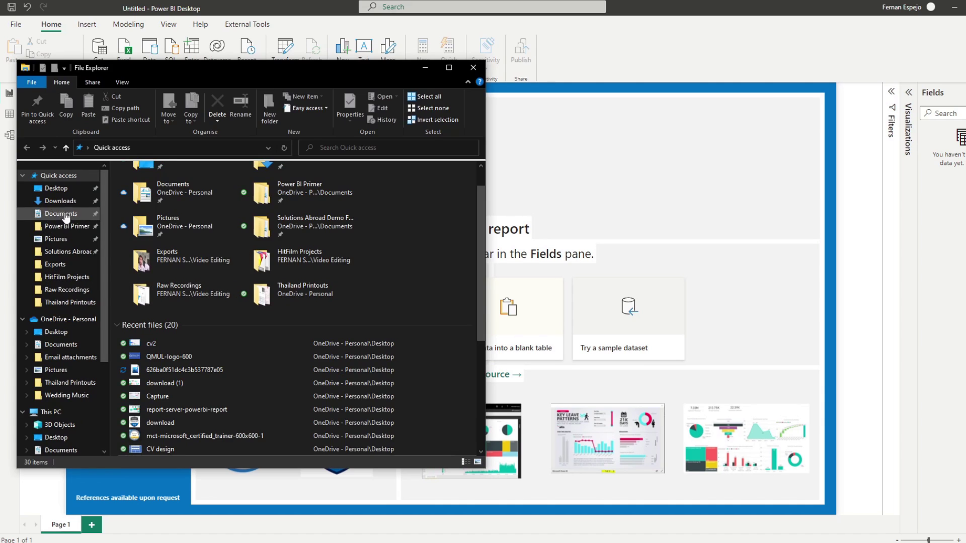
click(56, 188)
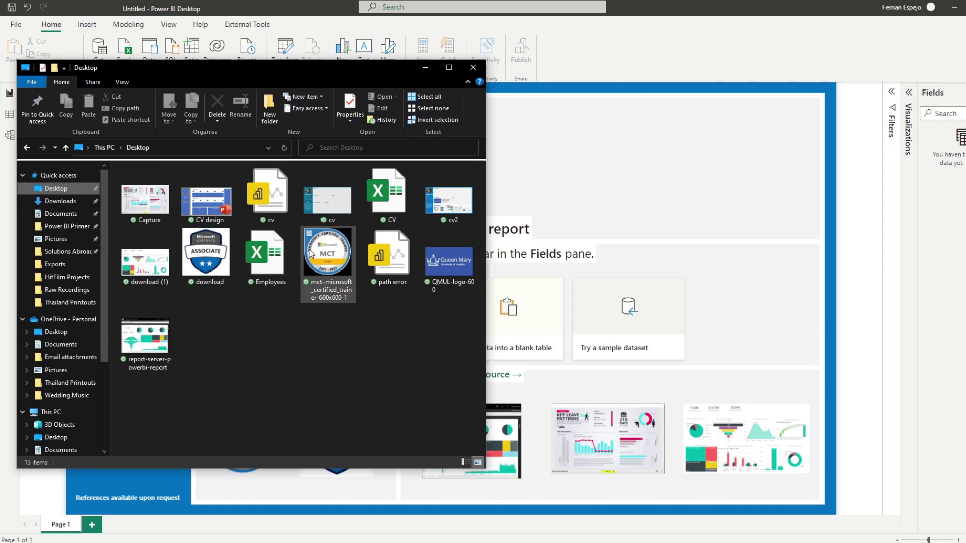
click(377, 203)
double_click(376, 203)
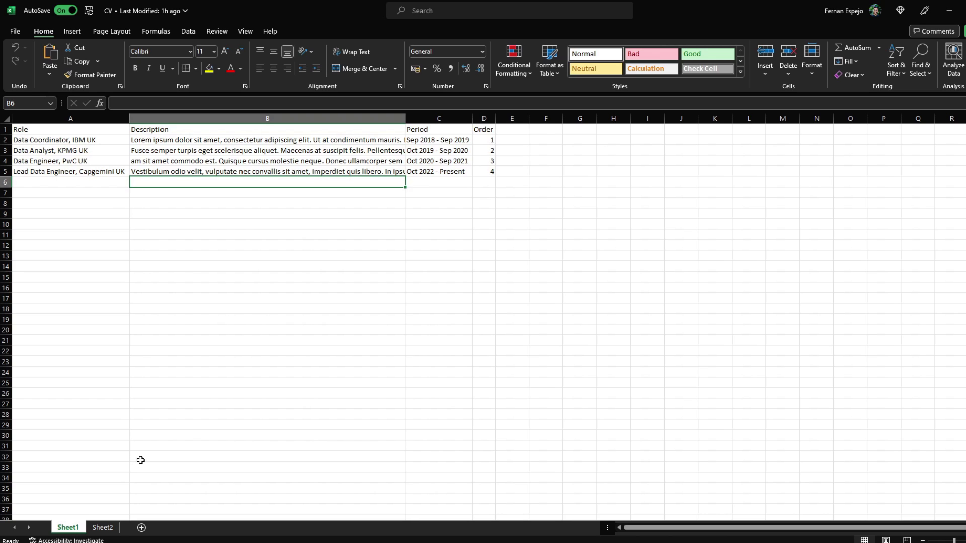
Review the job descriptions and the Role, Description and Period columns on Sheet1
click(272, 170)
click(288, 161)
click(293, 151)
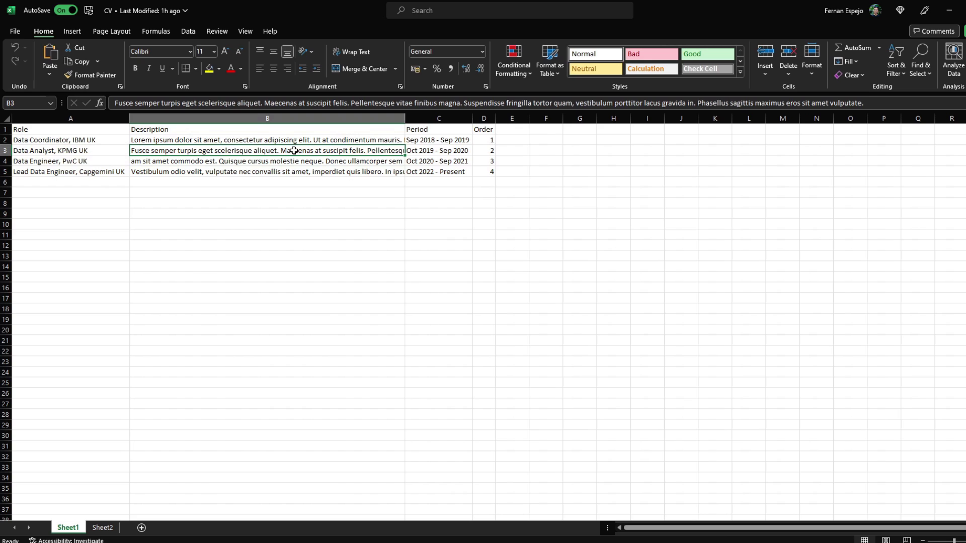
drag(48, 131, 57, 171)
drag(184, 129, 249, 171)
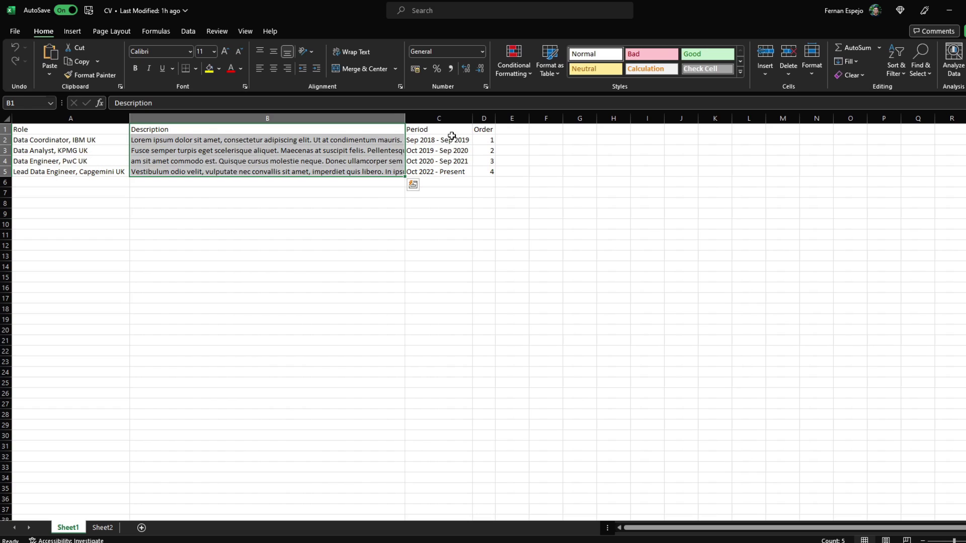
drag(452, 130, 457, 172)
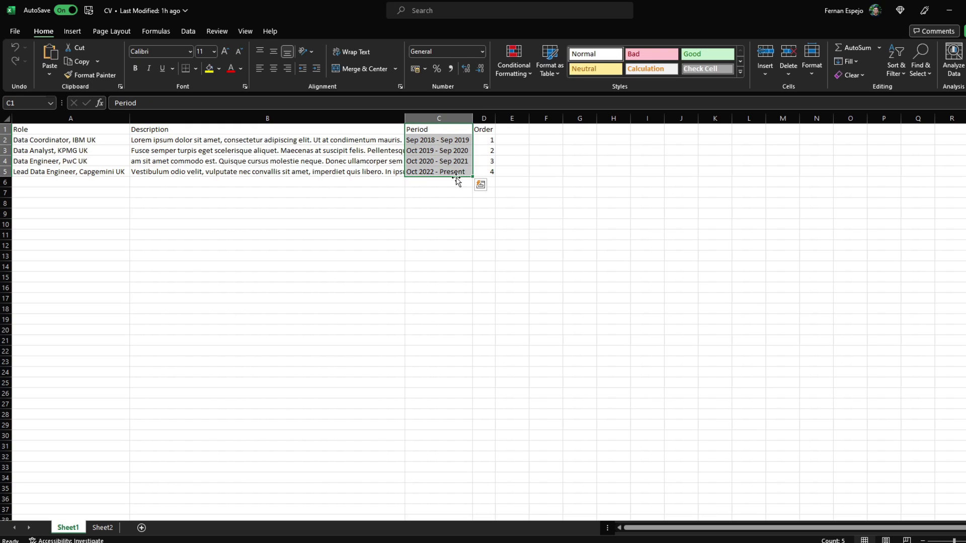
Check the Order numbers in column D, view the Sheet2 skills table, then return to Power BI
drag(481, 129, 484, 167)
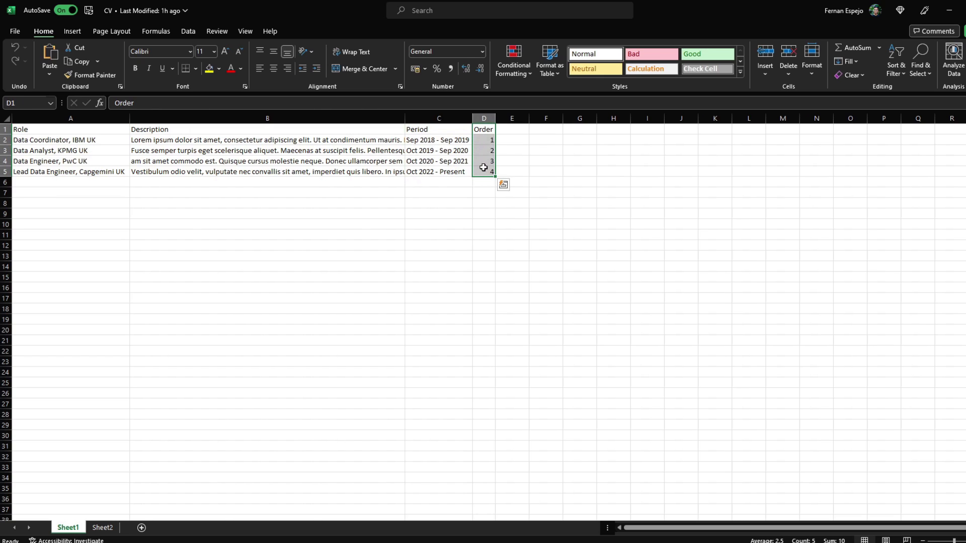
click(487, 141)
click(484, 153)
click(483, 160)
click(481, 170)
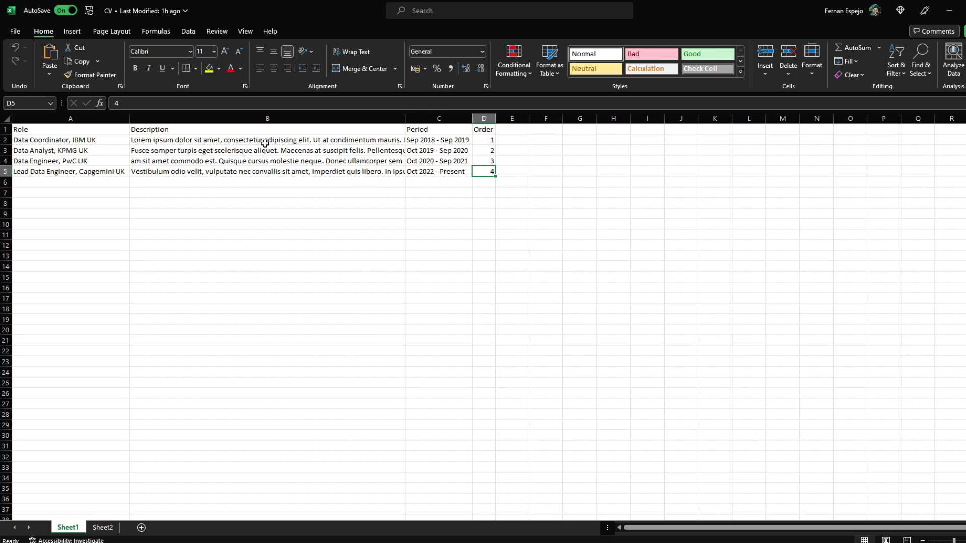
click(103, 529)
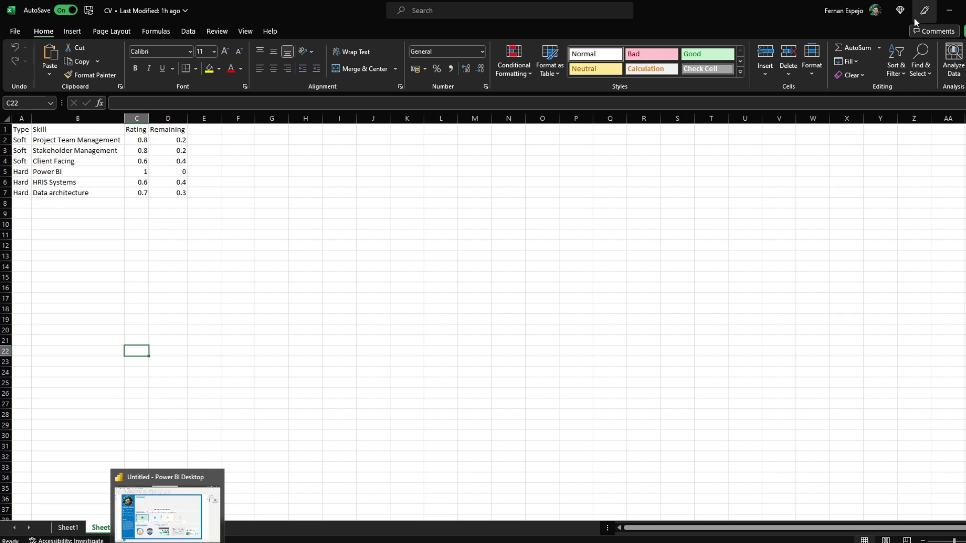
click(198, 540)
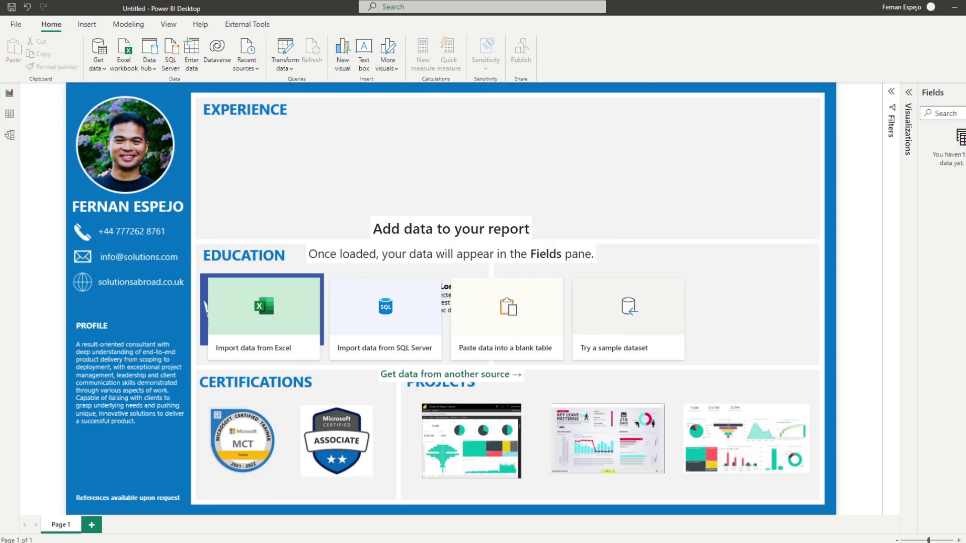
Import Sheet1 and Sheet2 from the CV workbook into Power Query for transformation
click(133, 64)
double_click(194, 136)
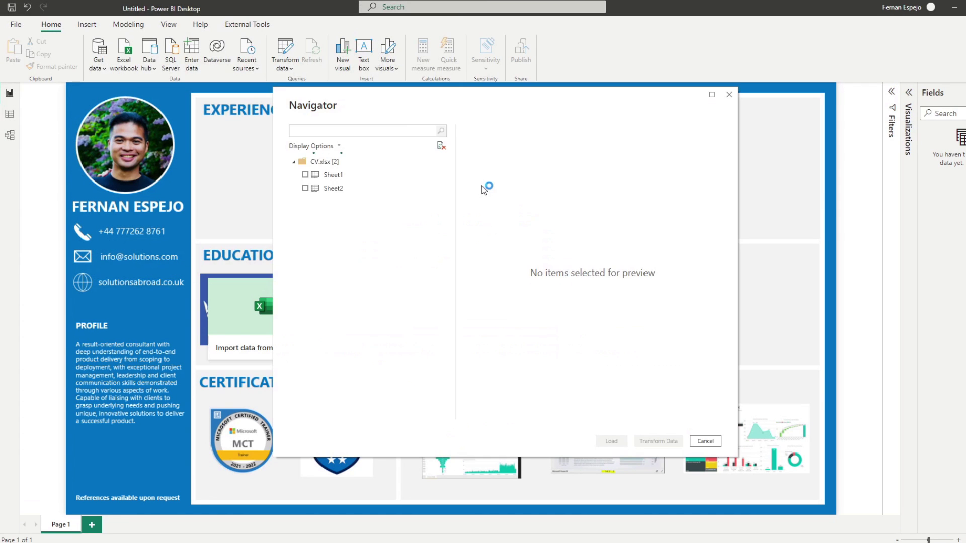
click(305, 175)
click(305, 188)
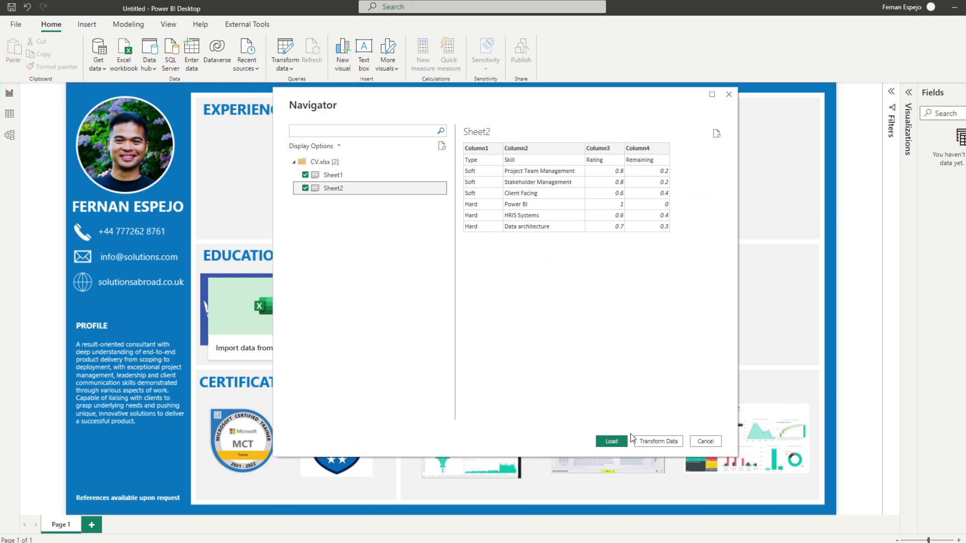
click(658, 441)
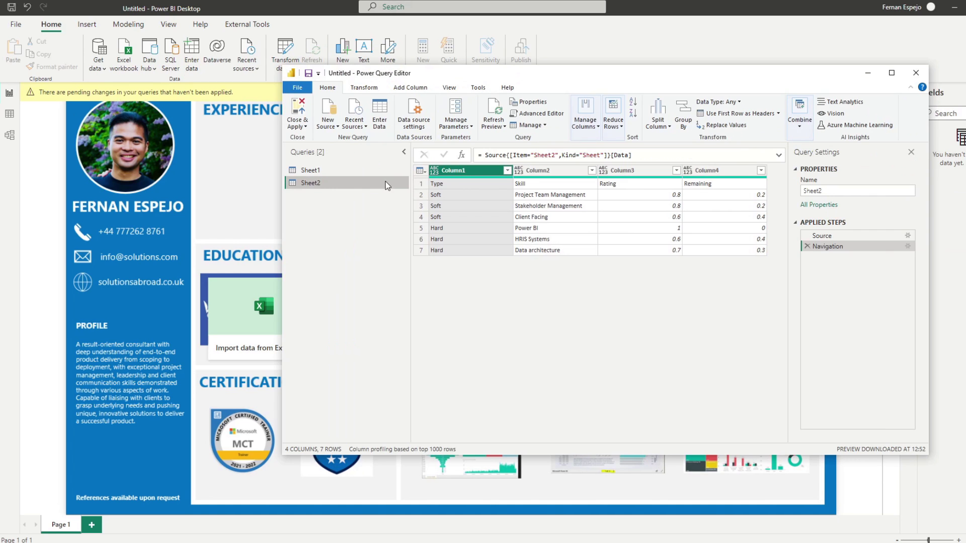
Rename Sheet2 to 'Skills', promote its first row to headers, and detect data types
double_click(312, 183)
text(Skills)
key(Return)
click(736, 114)
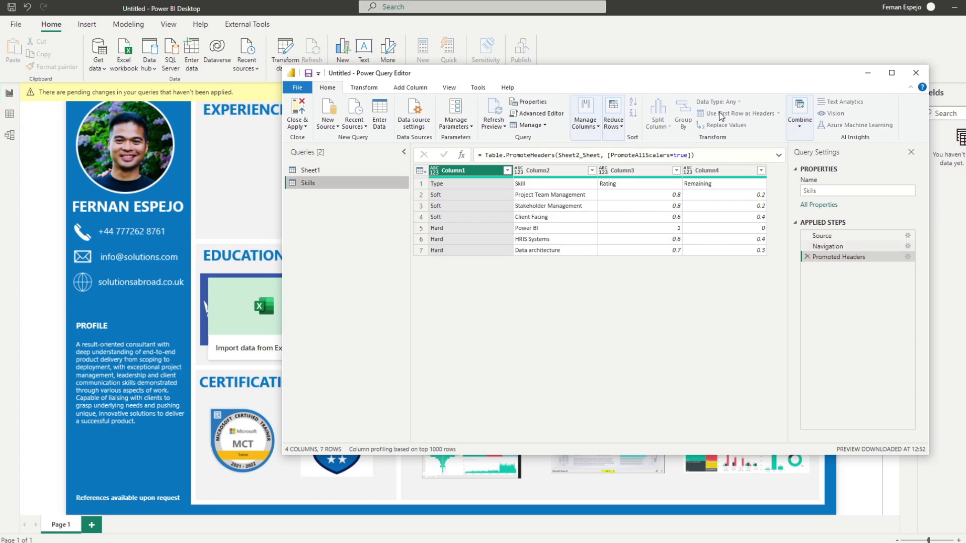
click(587, 172)
key(ctrl+a)
click(363, 88)
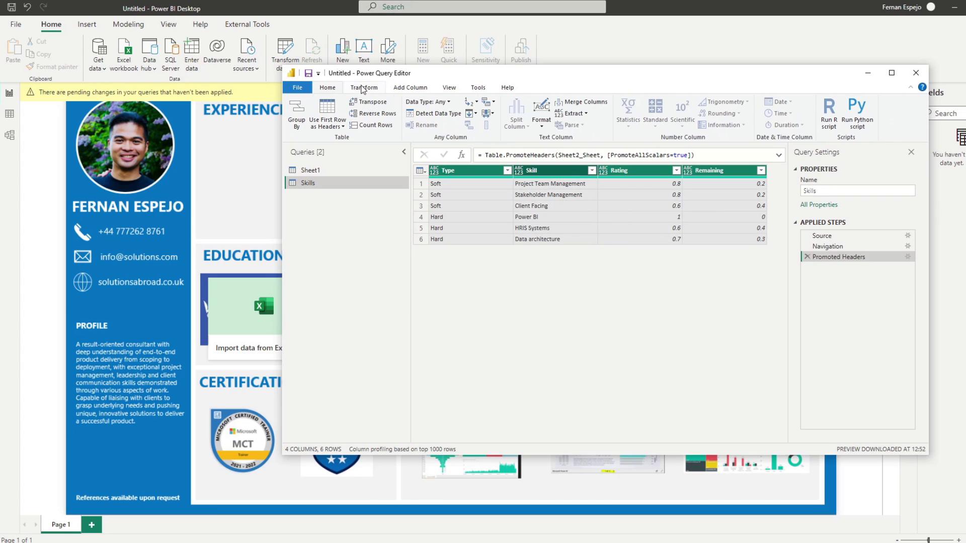
click(434, 114)
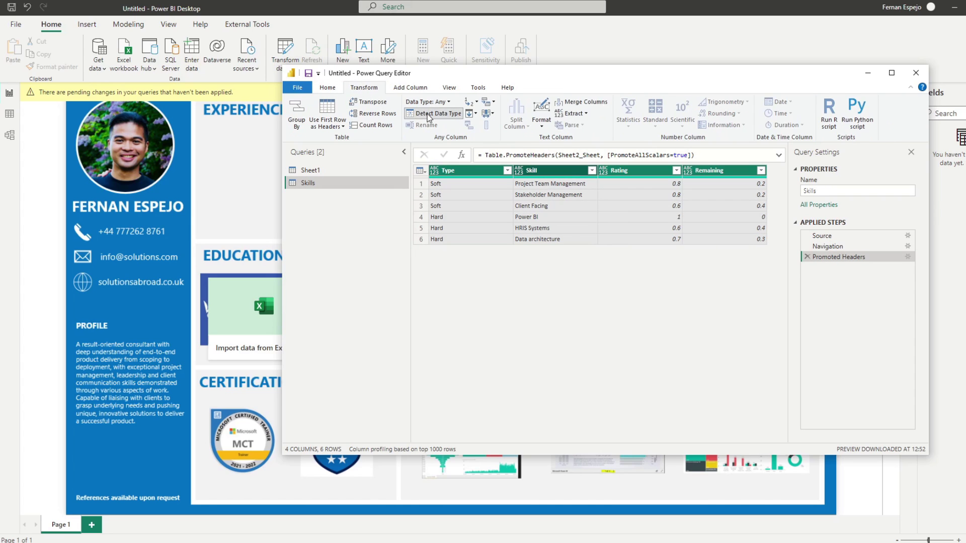
Rename Sheet1 to 'Experience', promote its first row to headers, and detect data types
click(354, 175)
double_click(350, 170)
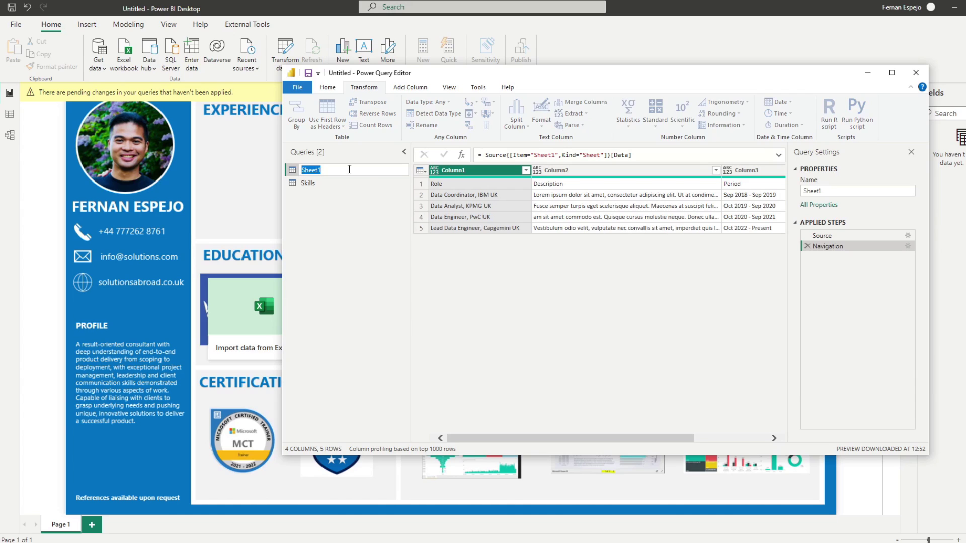
text(Experience)
key(Return)
click(403, 88)
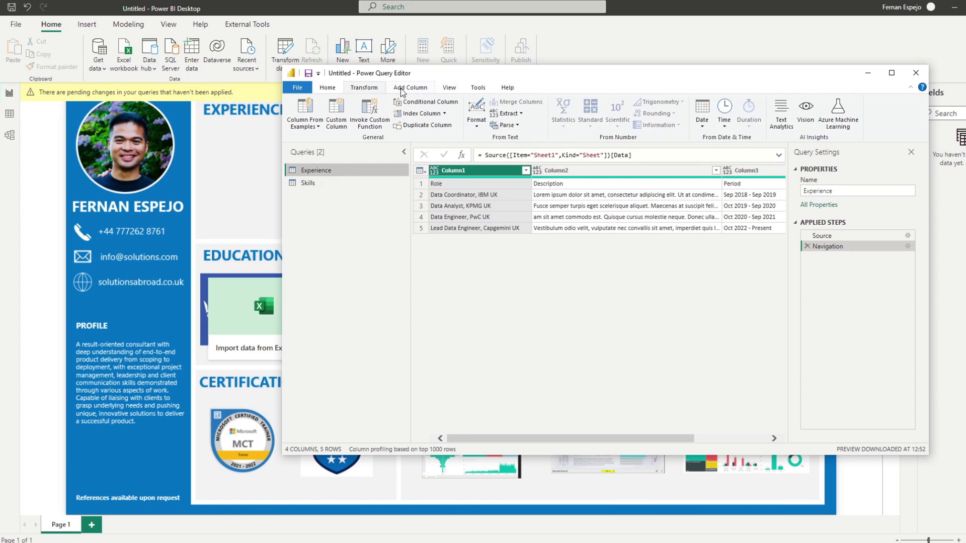
click(327, 87)
click(738, 114)
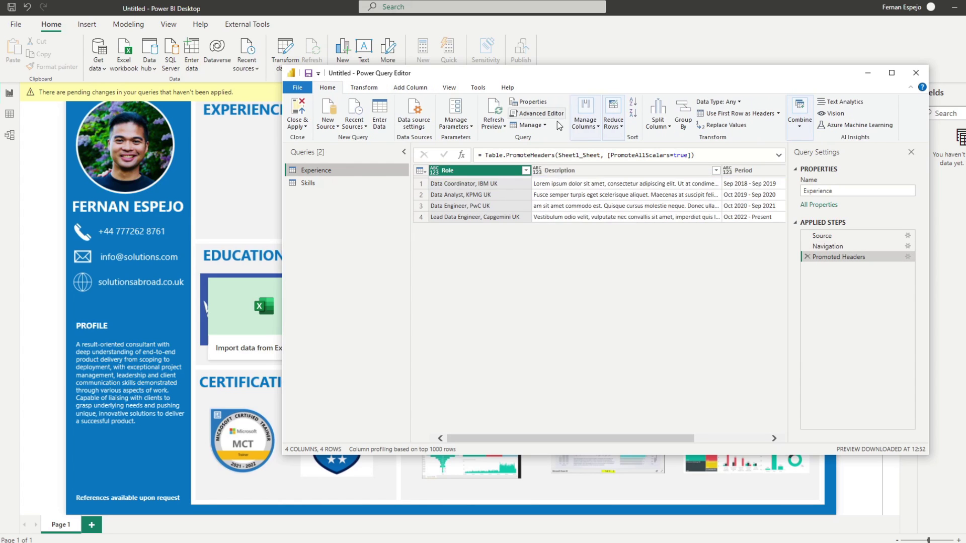
key(ctrl+a)
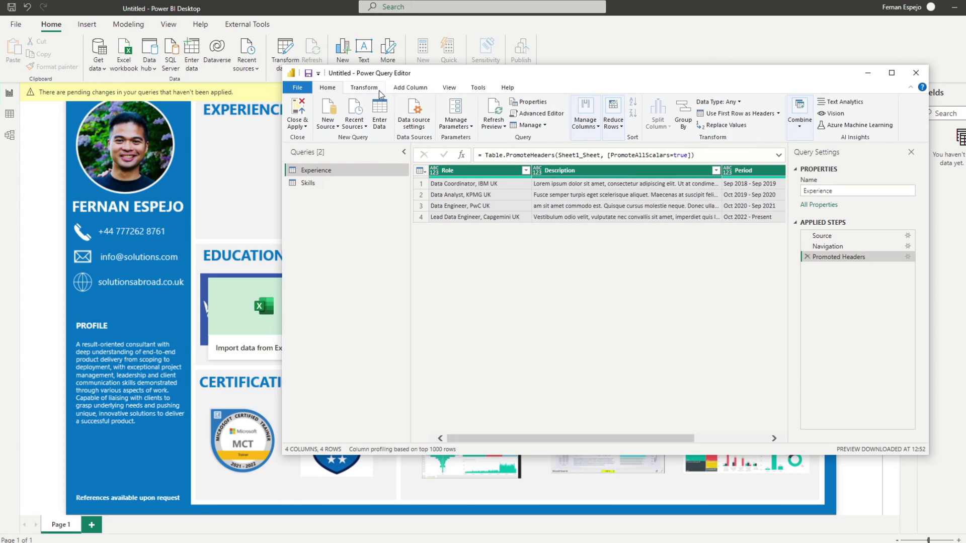
click(373, 88)
click(433, 113)
Inspect the Experience descriptions, then Close & Apply the query changes
click(601, 218)
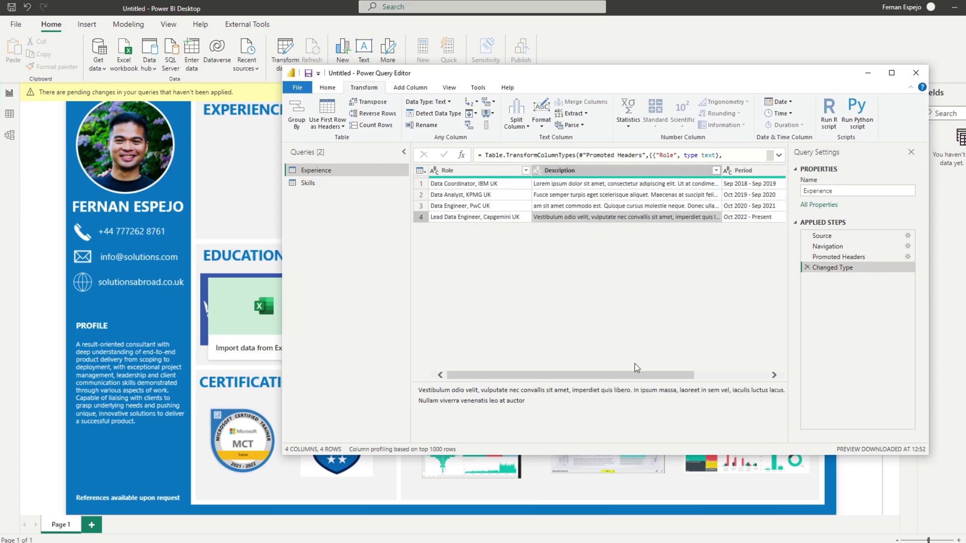
drag(635, 375, 464, 381)
click(327, 88)
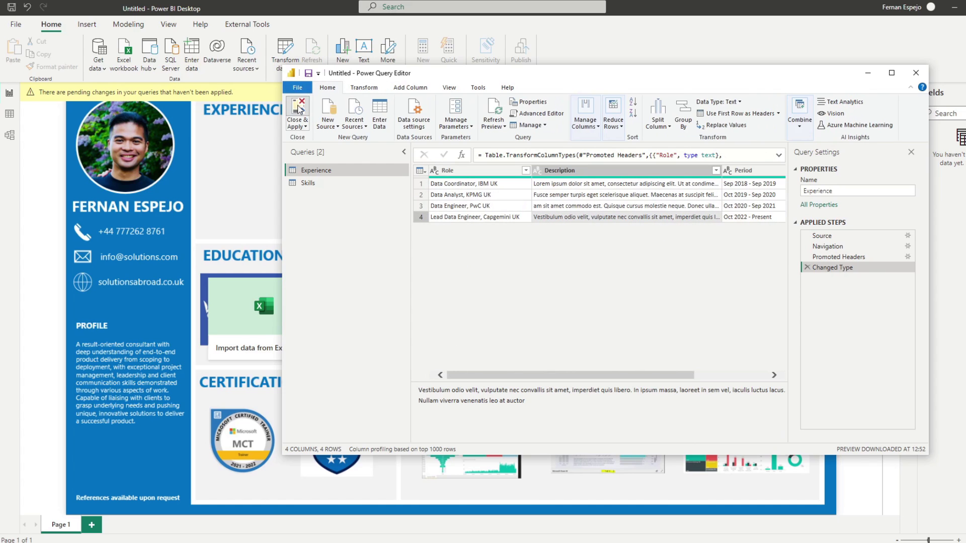
click(299, 109)
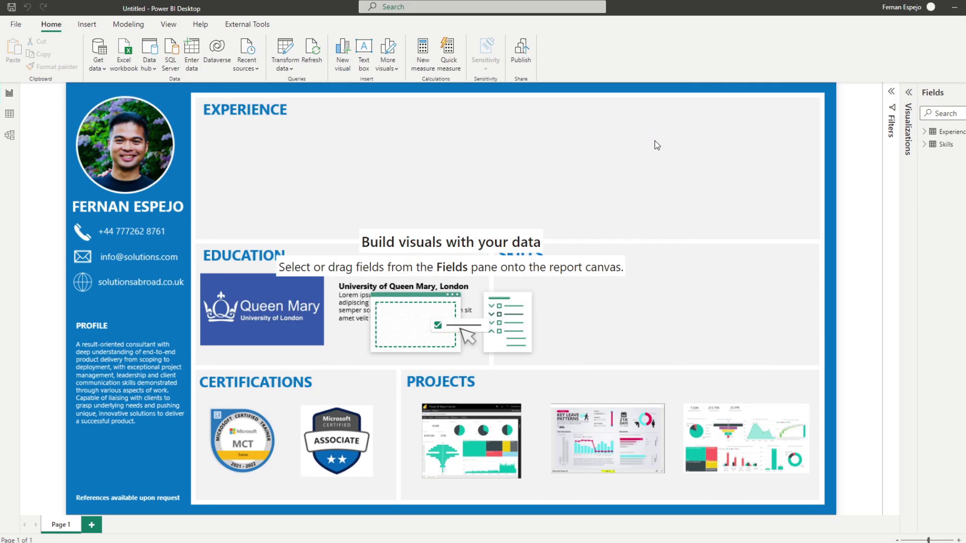
Insert a stacked bar chart and move it into the Skills section
click(925, 145)
click(909, 93)
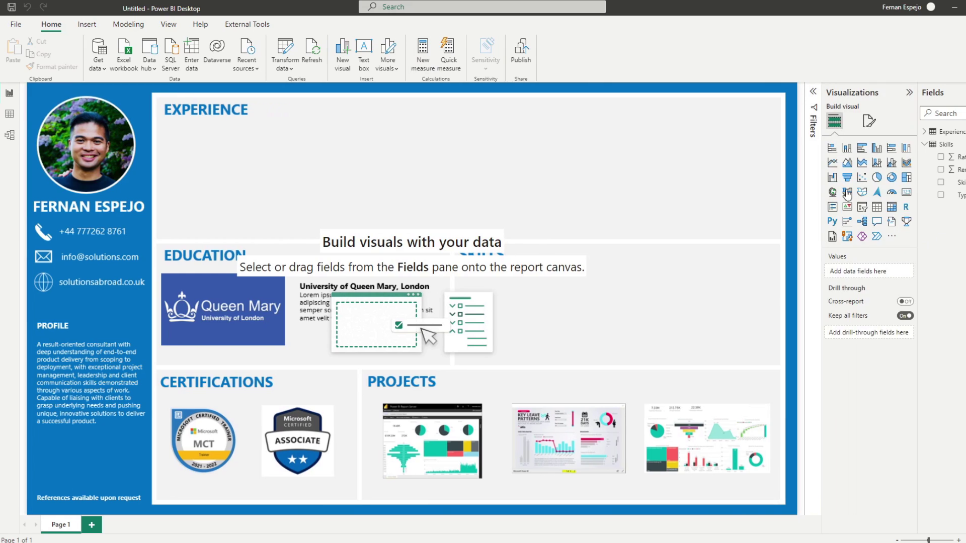
click(862, 150)
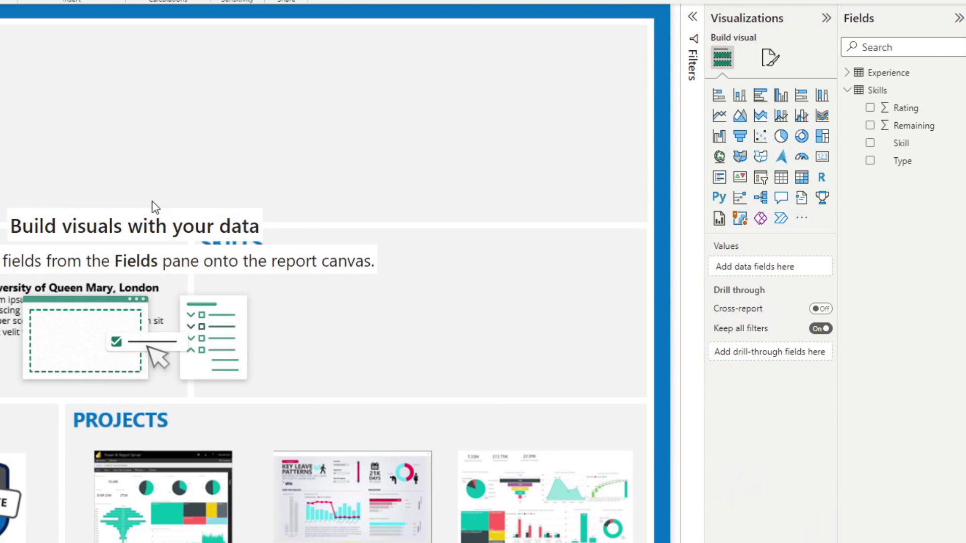
click(718, 98)
drag(173, 207, 404, 204)
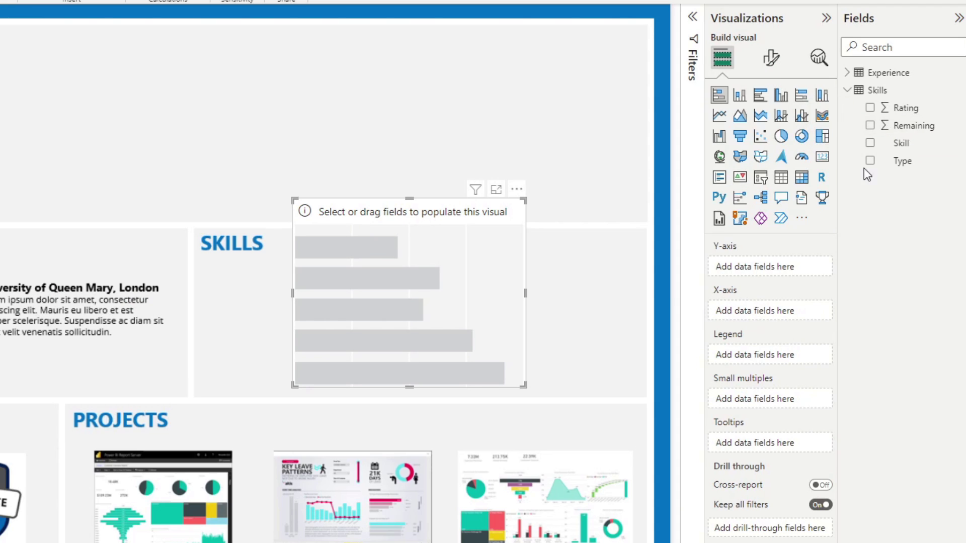
Add Skill, Rating and Remaining to the chart and enlarge it to show all six skills
click(696, 23)
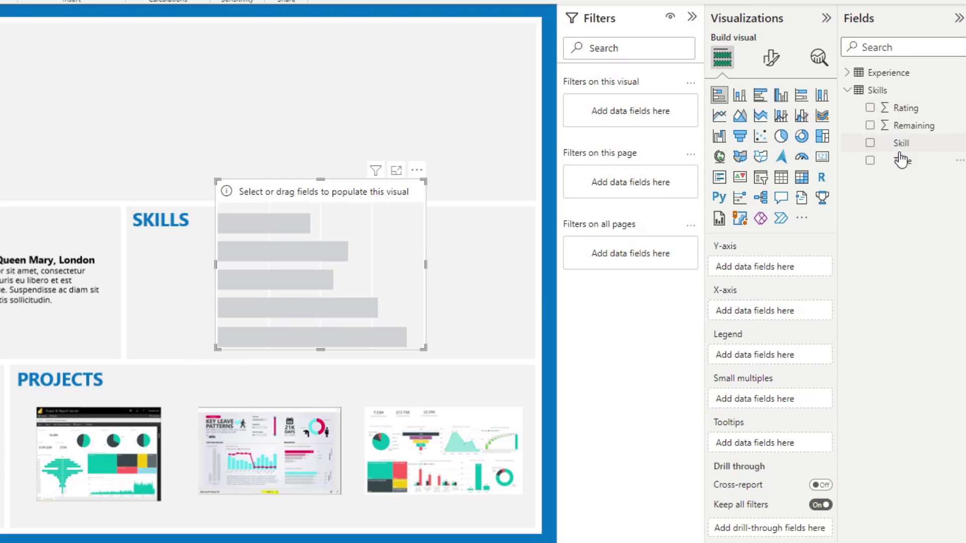
click(870, 144)
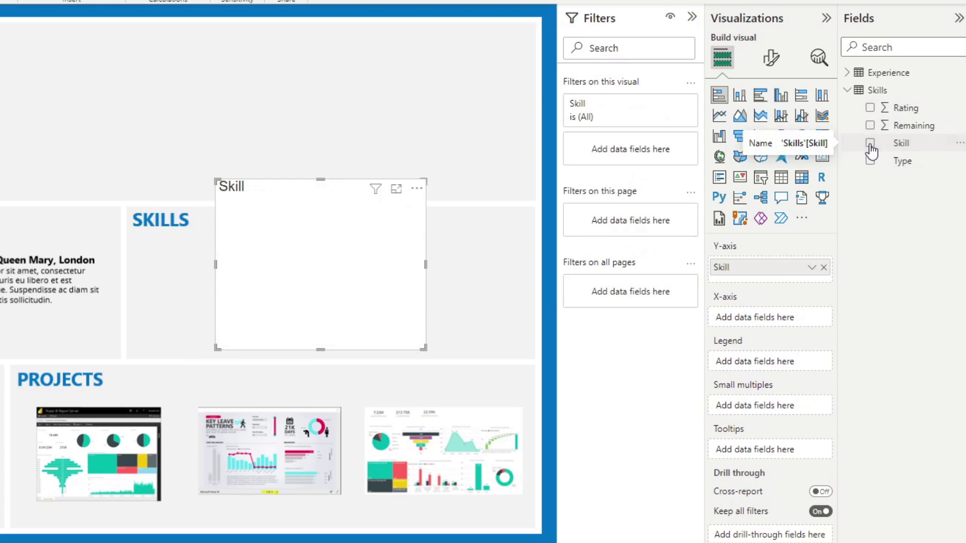
click(870, 108)
click(871, 126)
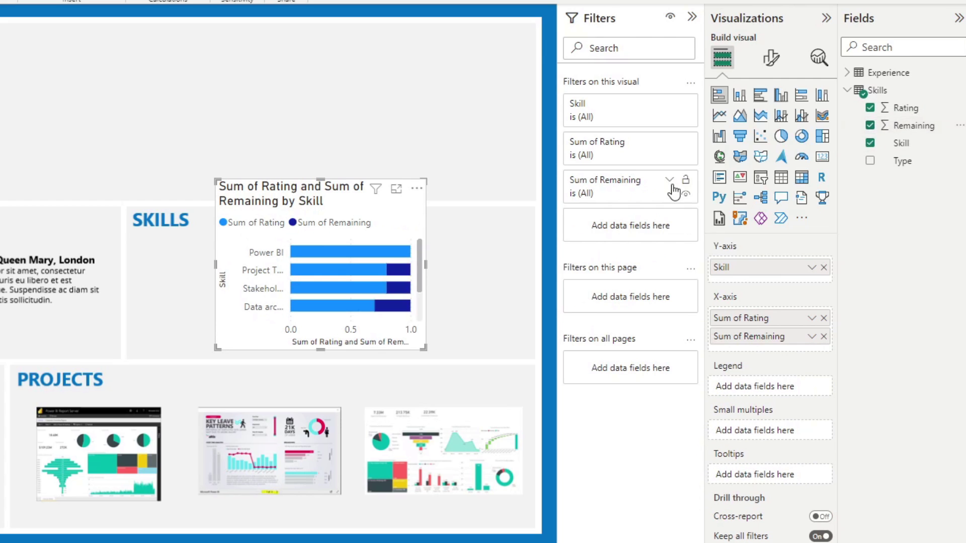
drag(320, 180, 322, 155)
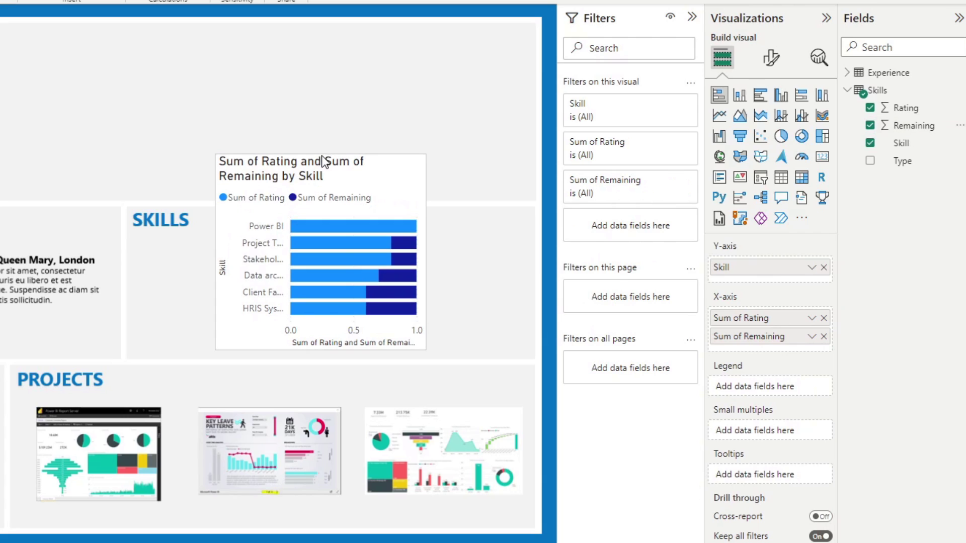
Hide the skills chart's legend, x-axis values and x-axis title
click(771, 58)
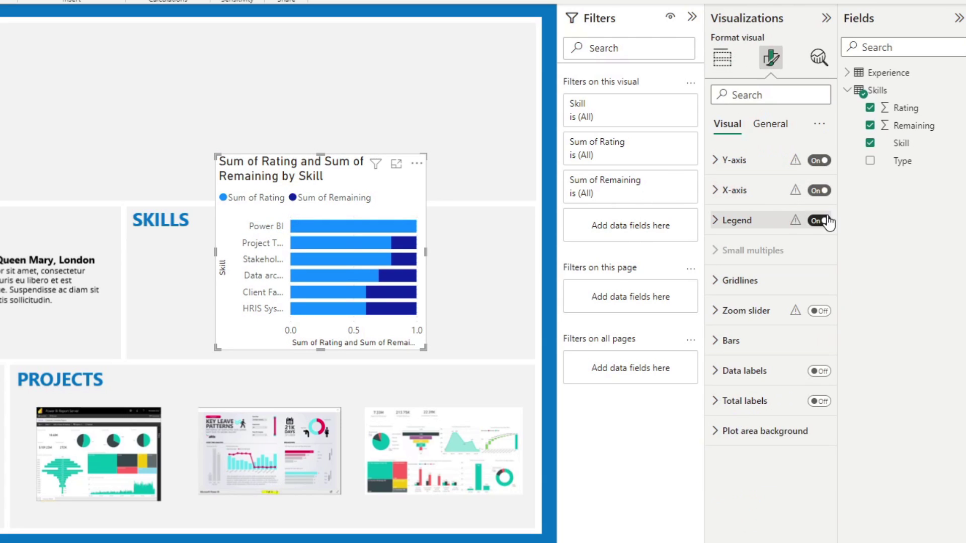
click(819, 220)
click(776, 229)
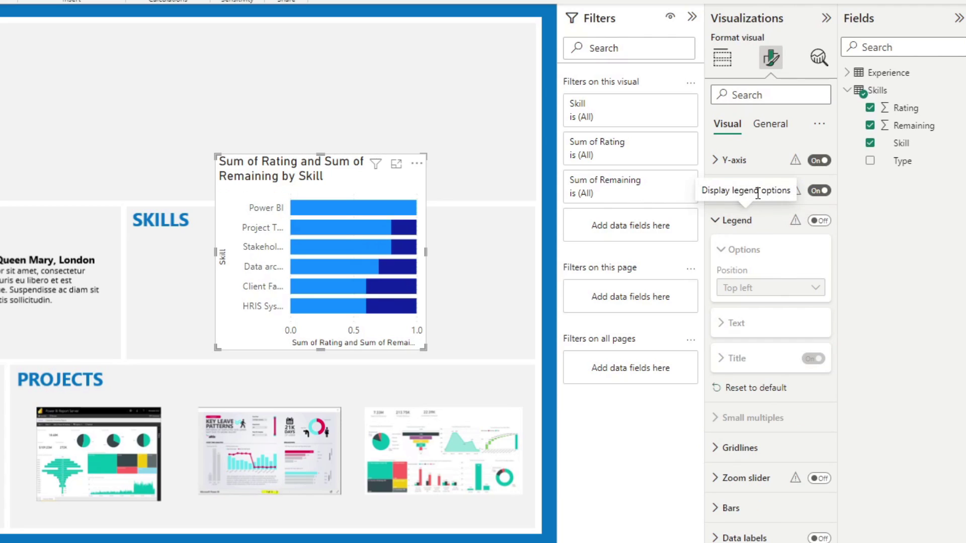
click(820, 191)
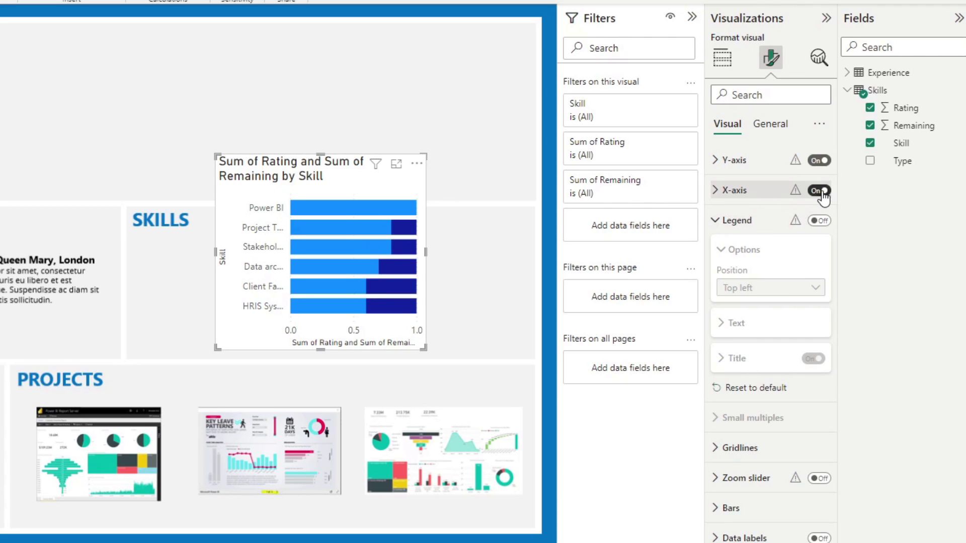
click(768, 190)
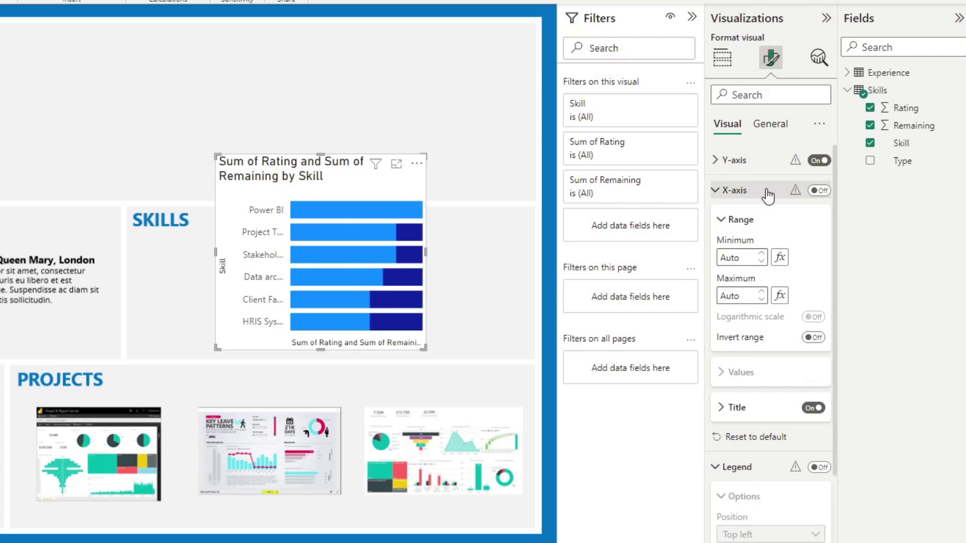
click(813, 408)
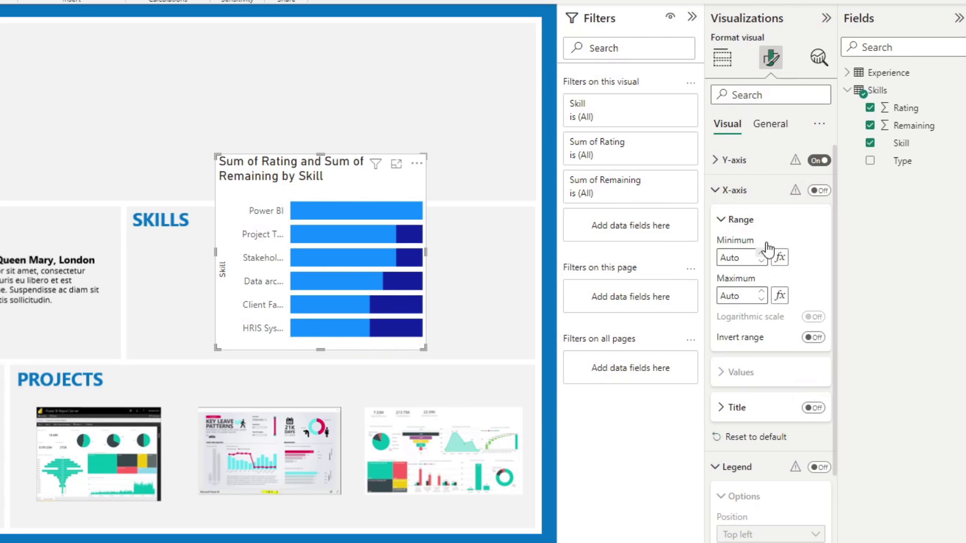
Hide the y-axis title, shrink skill labels to font size 8, and widen the chart
click(758, 161)
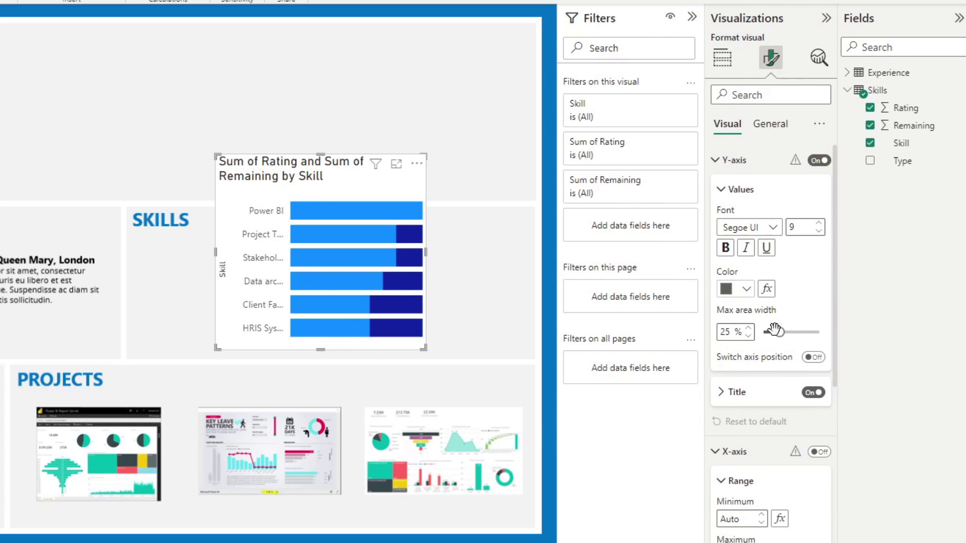
click(810, 397)
drag(780, 332, 802, 333)
click(819, 234)
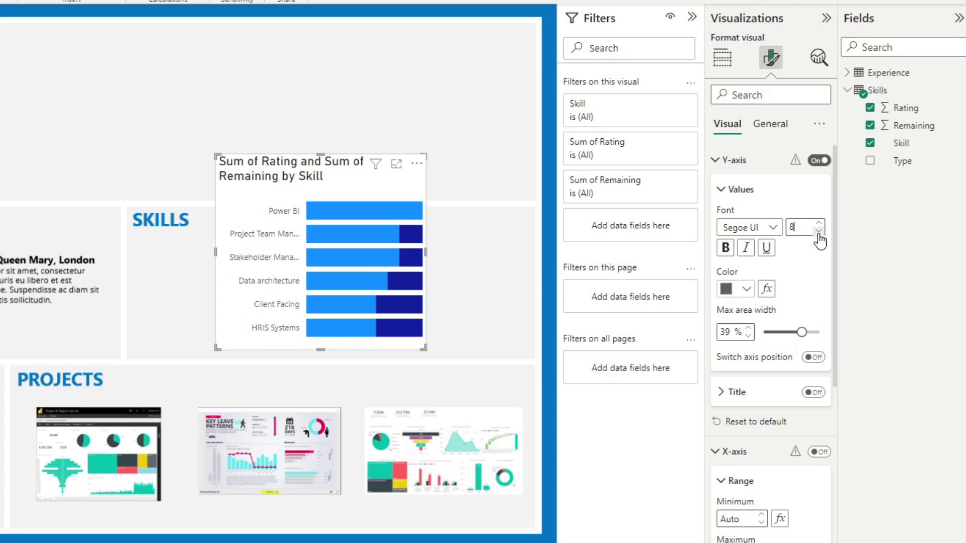
drag(426, 251, 460, 252)
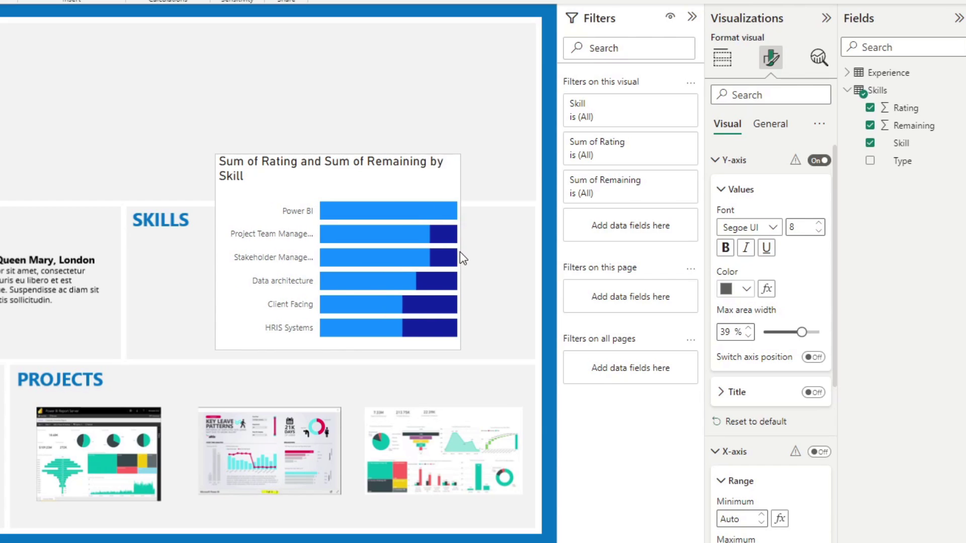
click(717, 162)
Turn off the chart title
click(770, 123)
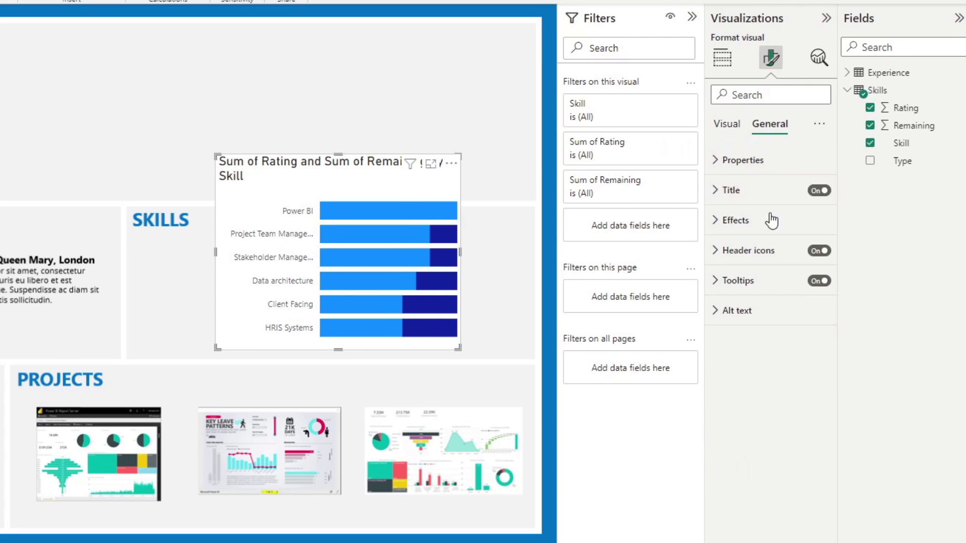
click(819, 191)
click(750, 220)
click(750, 220)
click(737, 125)
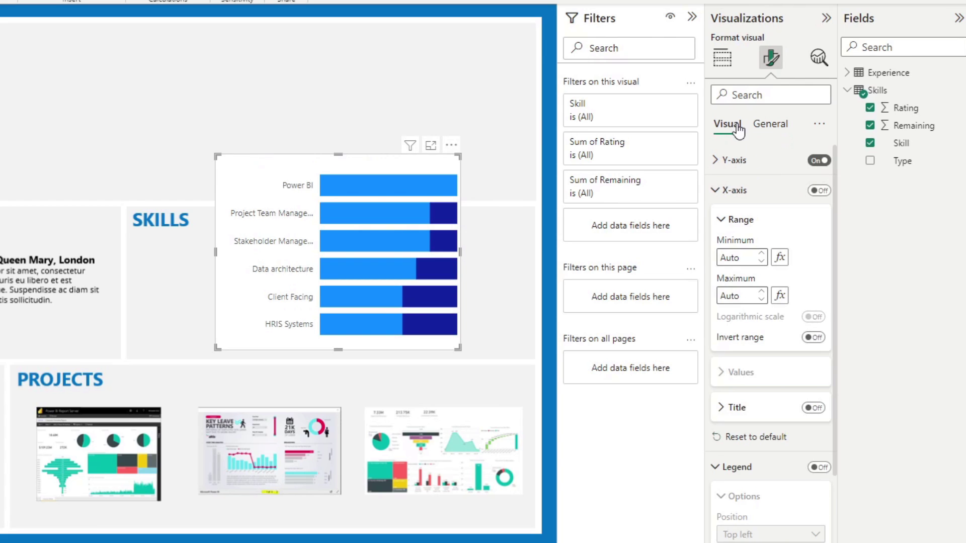
click(732, 191)
click(736, 220)
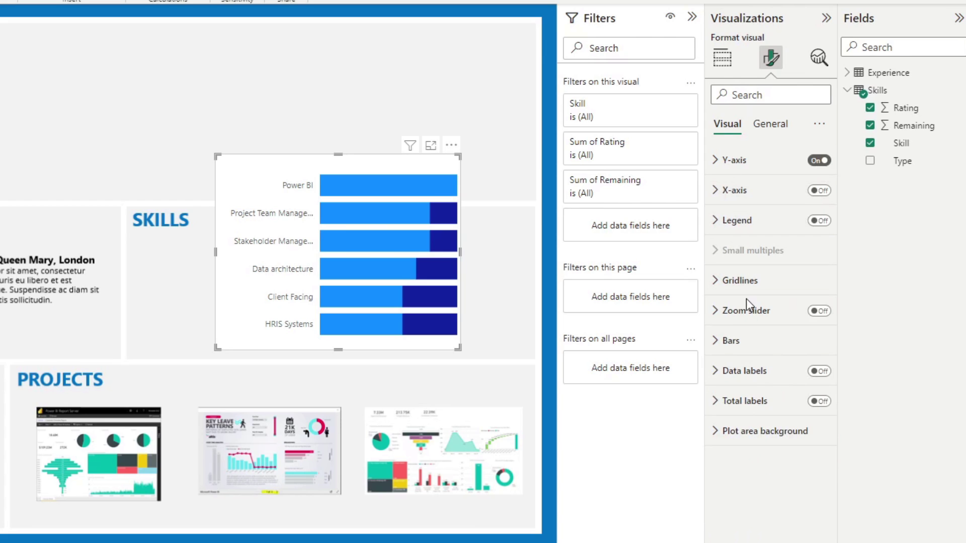
Colour the Rating bars dark blue and the Remaining segments light grey
click(750, 341)
click(745, 408)
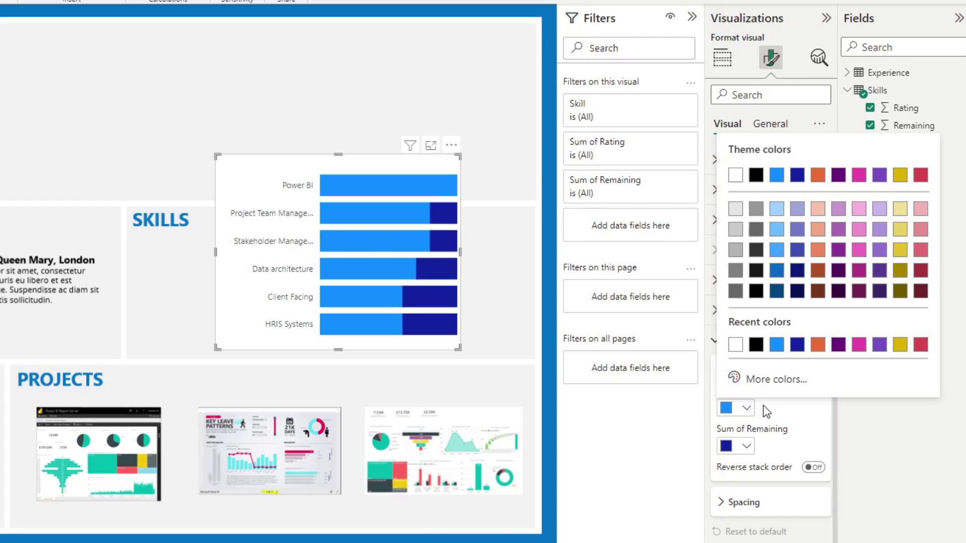
click(794, 344)
click(749, 446)
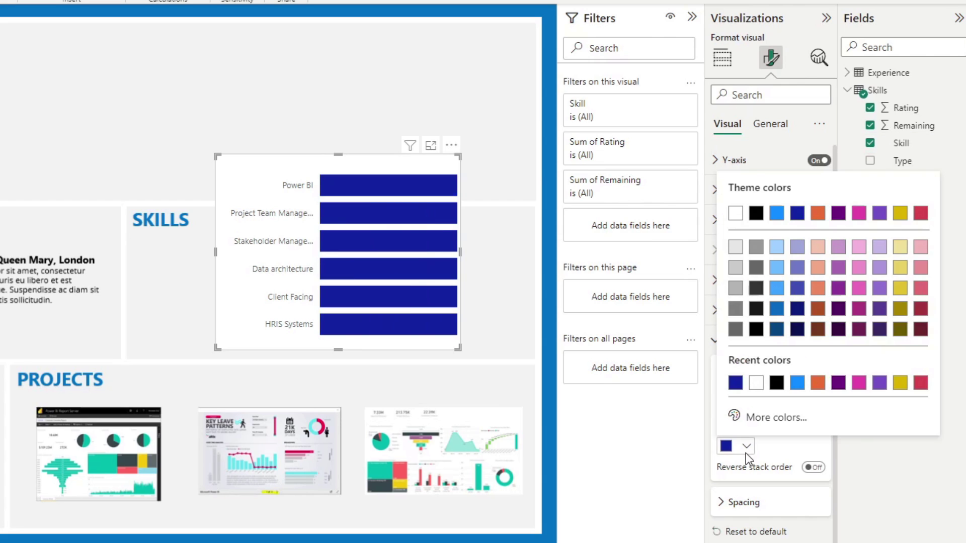
click(757, 248)
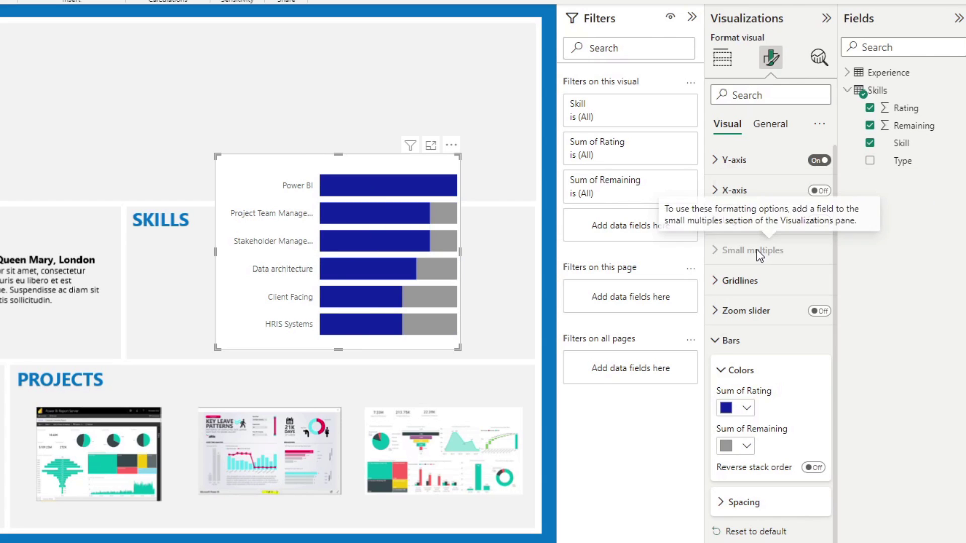
click(750, 446)
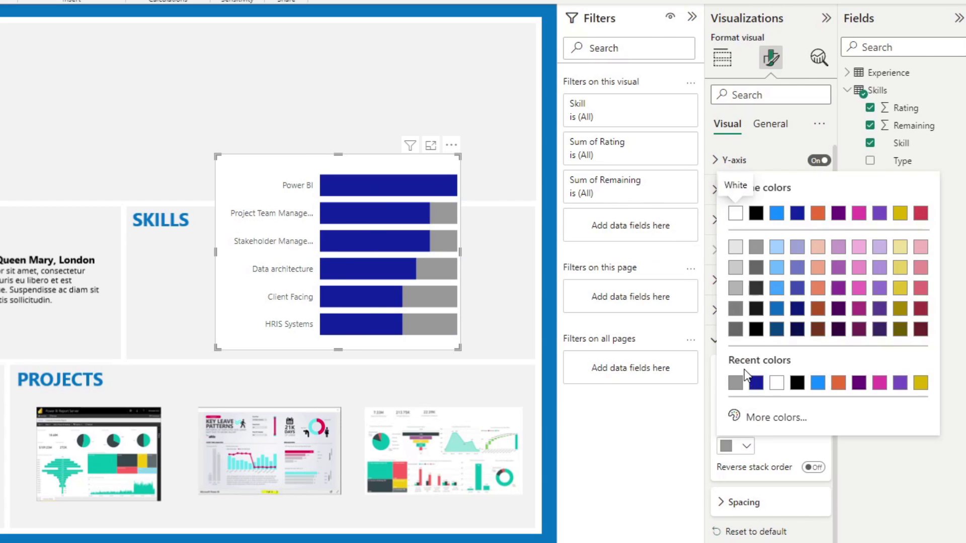
click(739, 258)
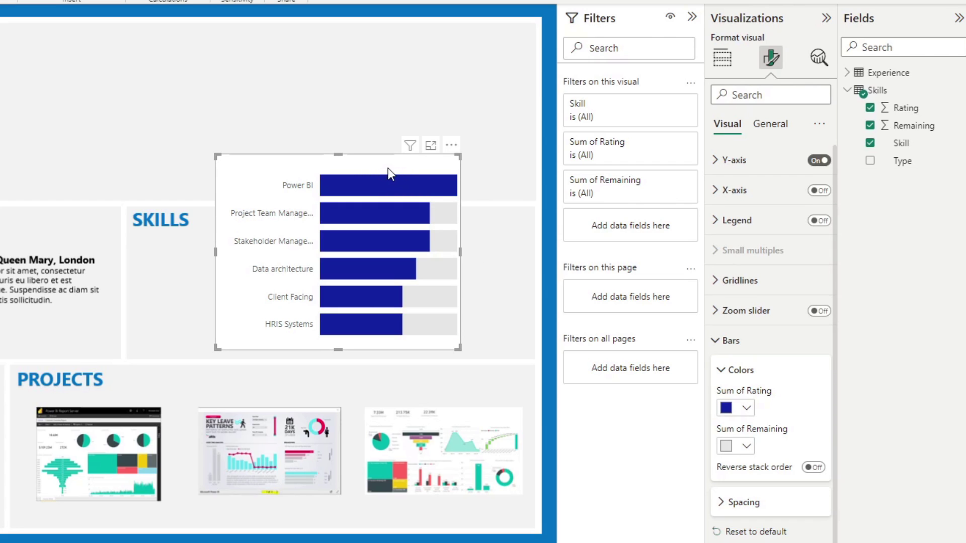
Turn off the chart background and fit the chart beneath the SKILLS heading
drag(388, 168, 316, 169)
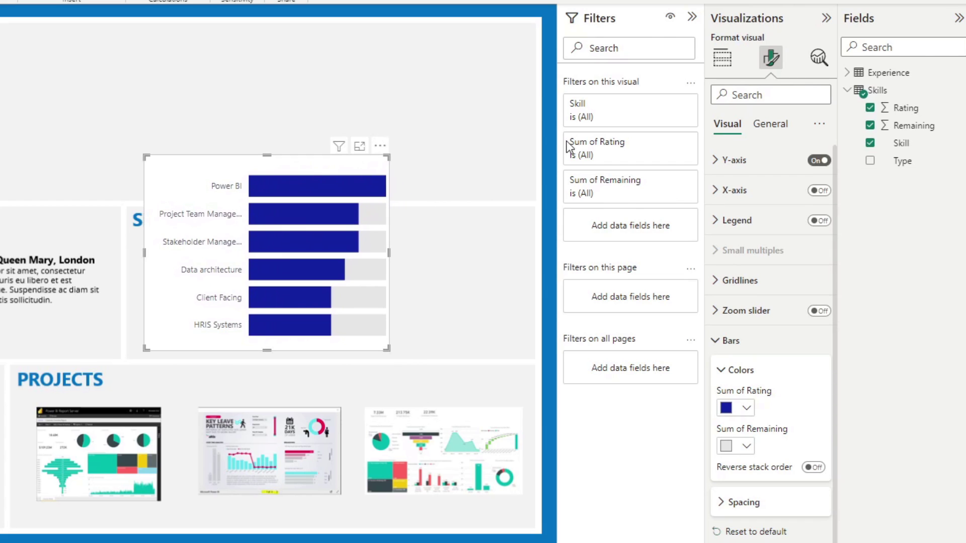
click(770, 124)
click(754, 220)
click(813, 250)
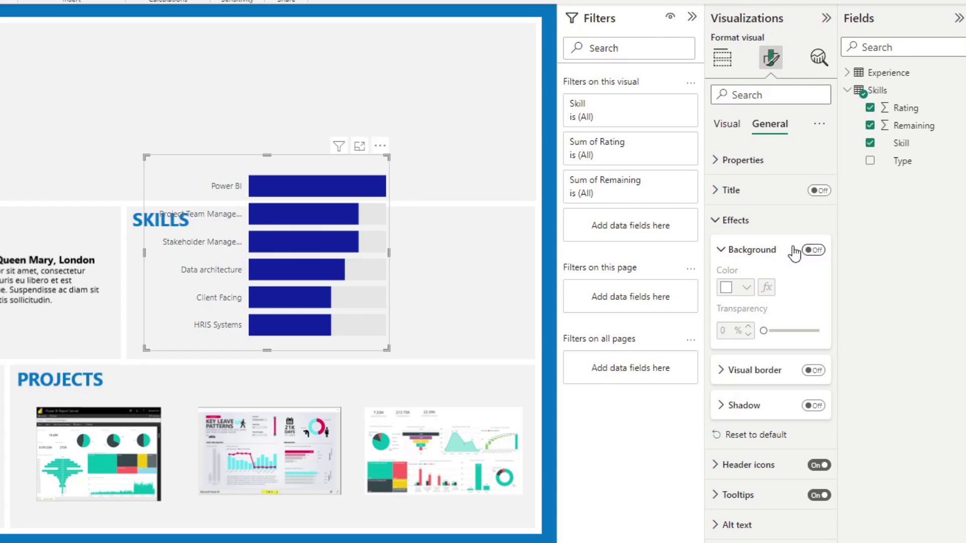
drag(262, 156, 262, 230)
drag(389, 291, 347, 294)
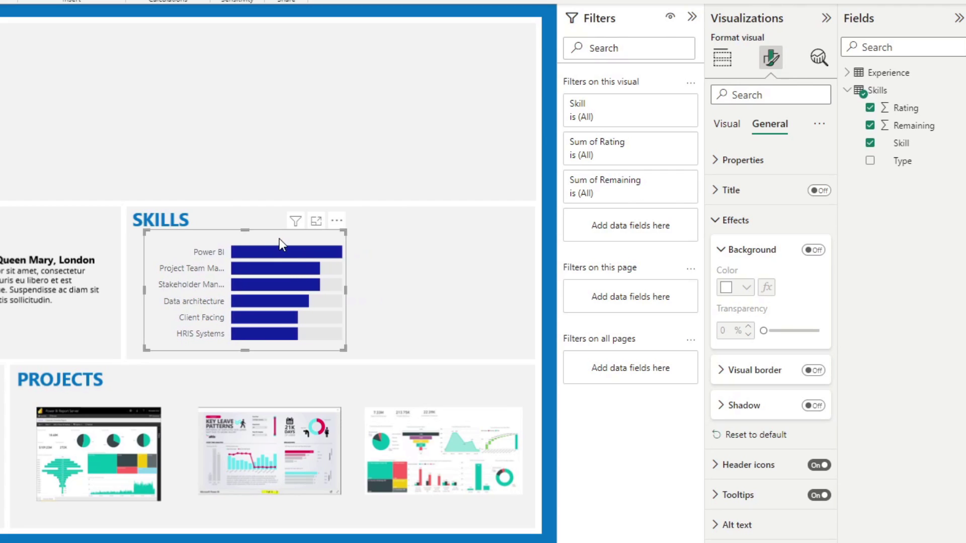
drag(277, 238, 264, 238)
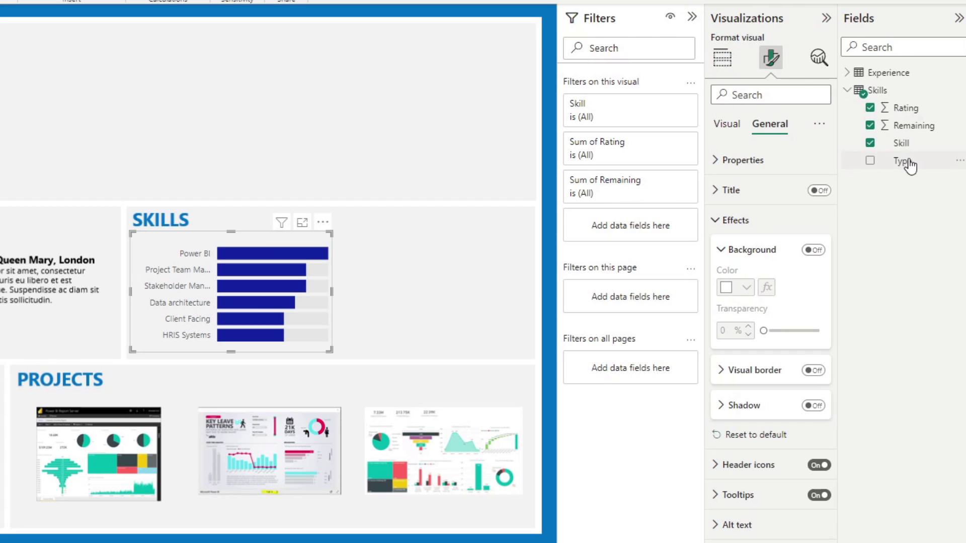
Filter the skills chart by Type to Hard skills and copy it
drag(906, 162, 618, 224)
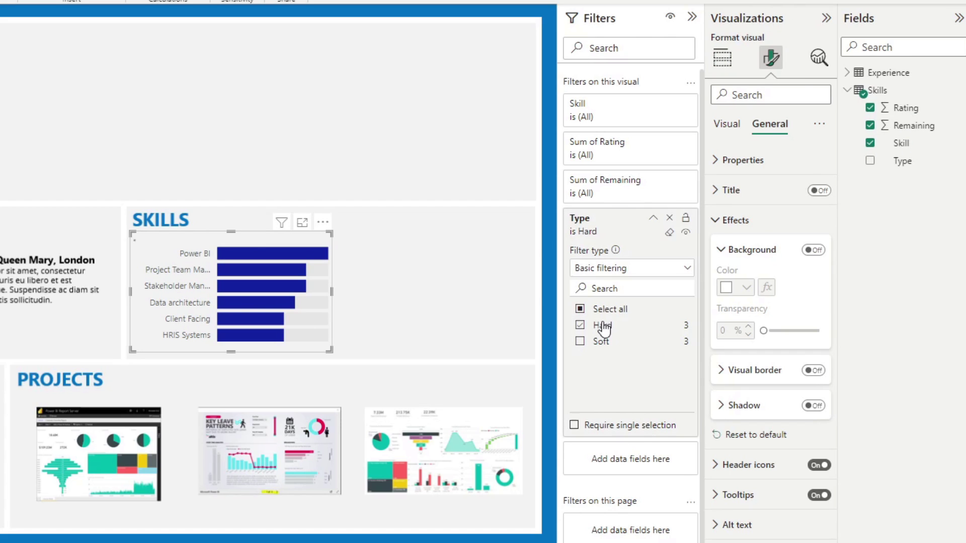
click(603, 326)
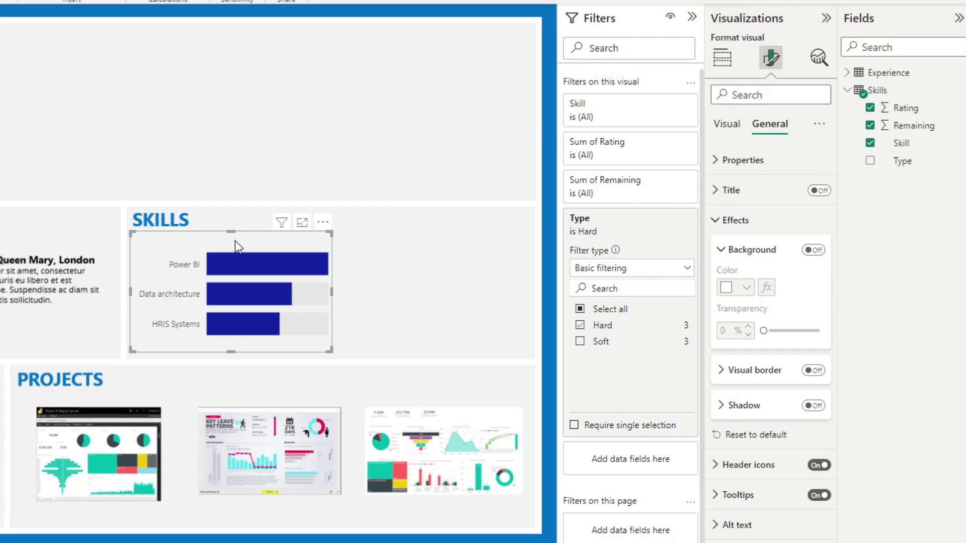
key(ctrl+c)
Paste the duplicate chart to the right and filter it to Soft skills
key(ctrl+v)
drag(222, 248, 415, 240)
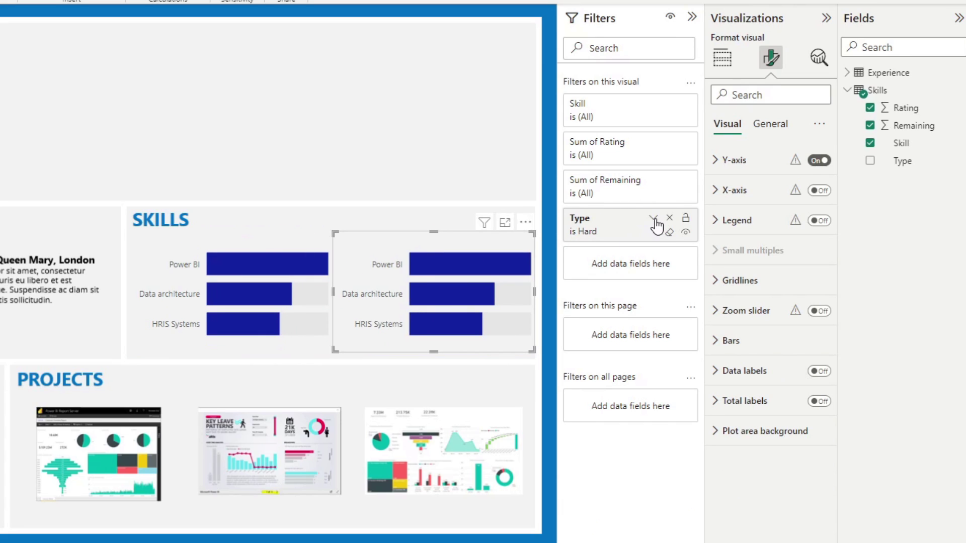
click(654, 220)
click(599, 325)
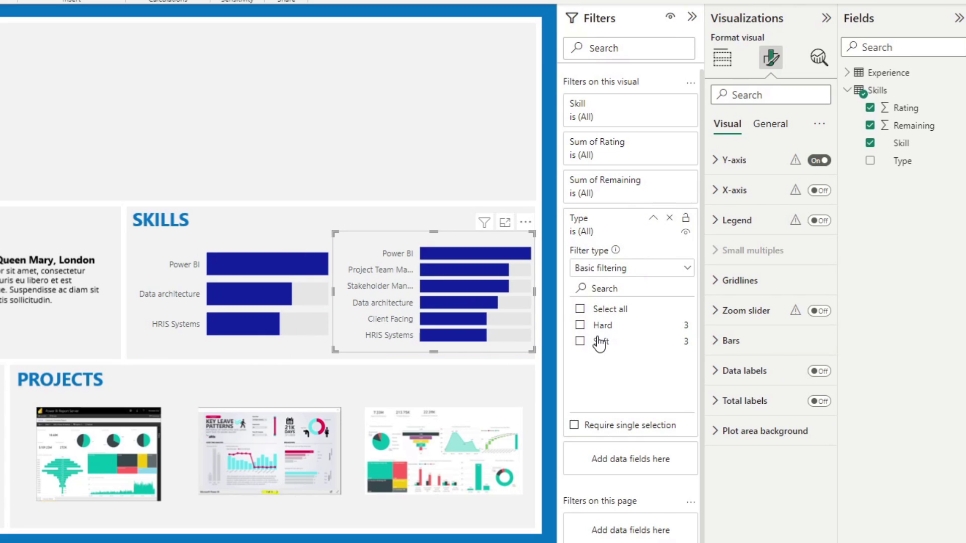
click(599, 342)
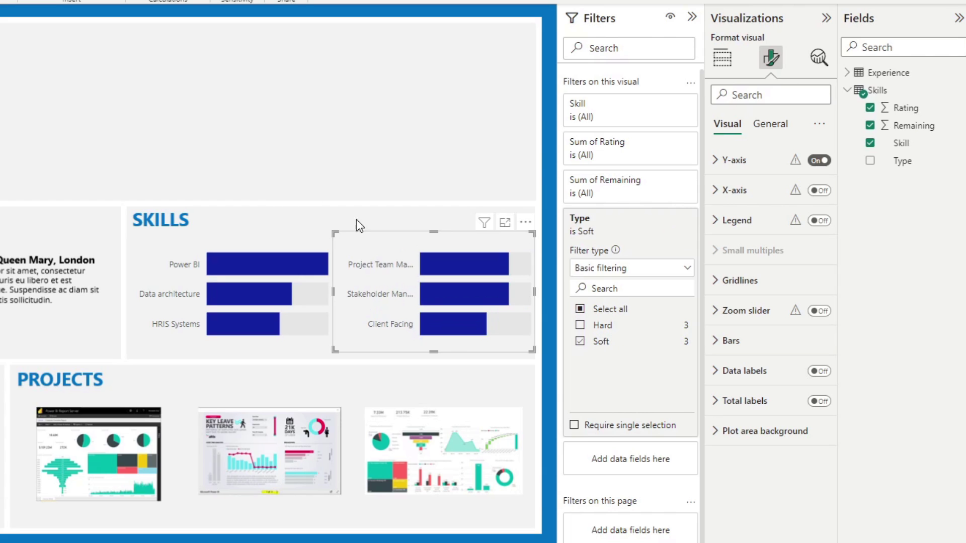
click(312, 138)
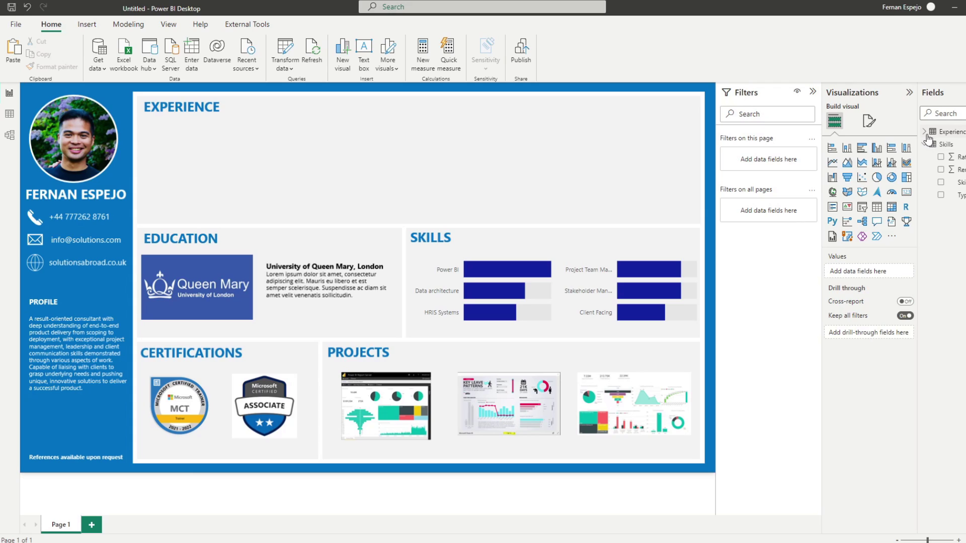
Try a line chart of Period in the Experience box, then delete it
click(928, 134)
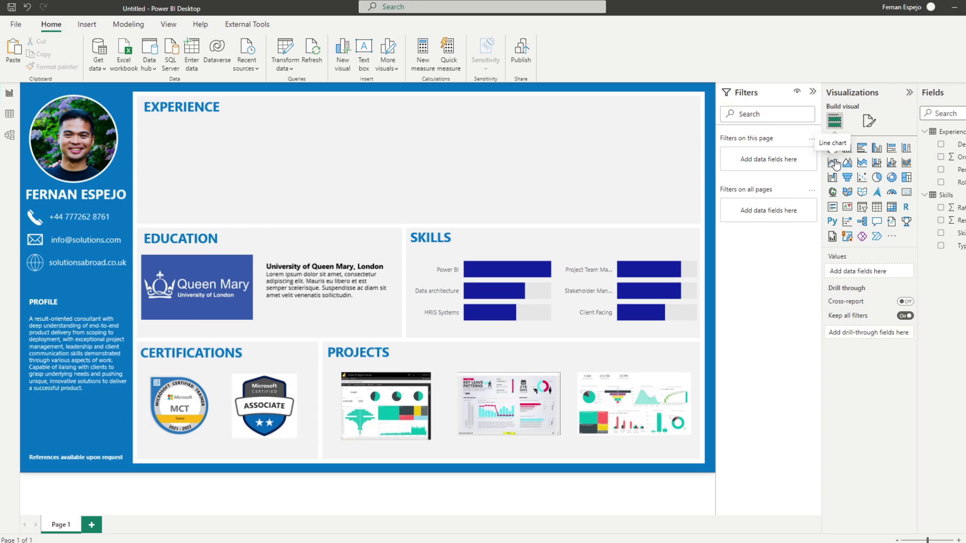
click(833, 163)
drag(234, 191, 274, 156)
drag(306, 274, 464, 210)
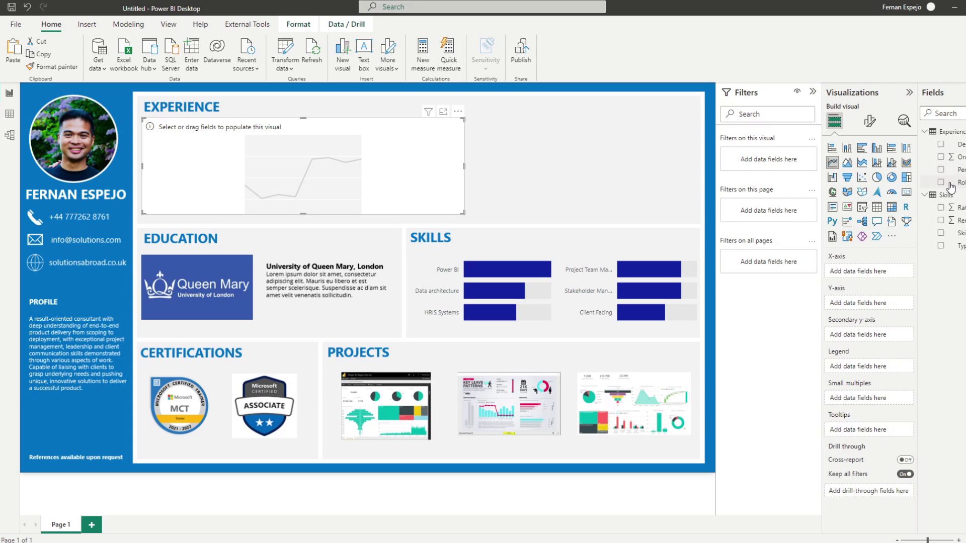
click(941, 169)
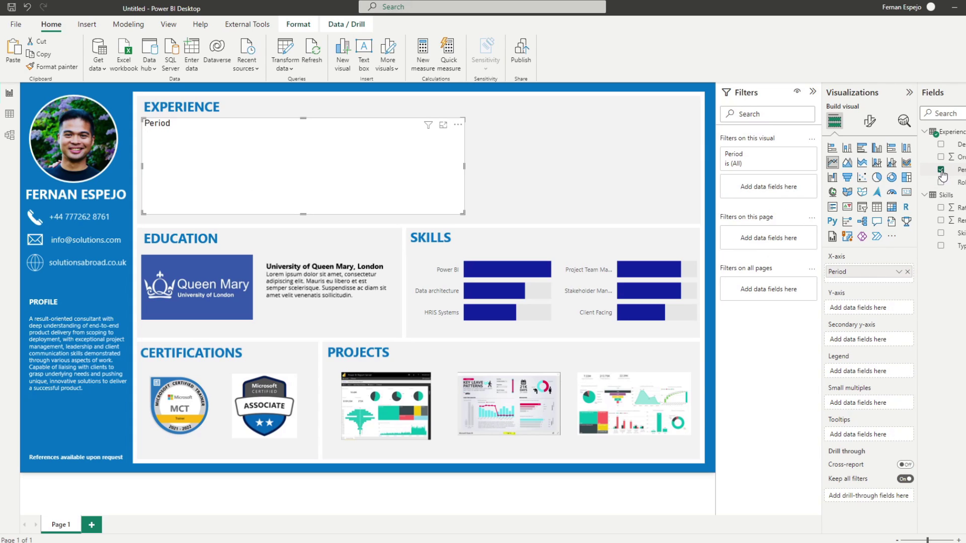
click(956, 170)
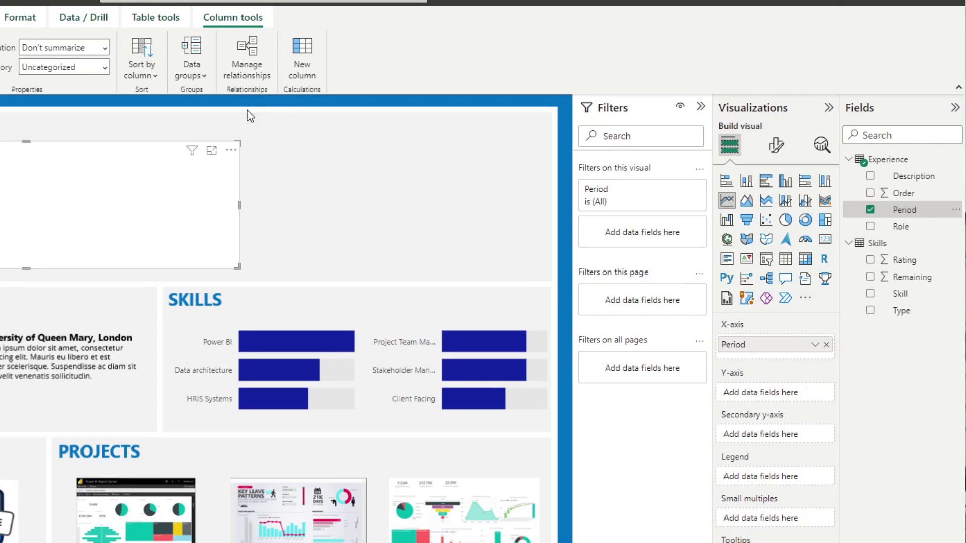
key(Delete)
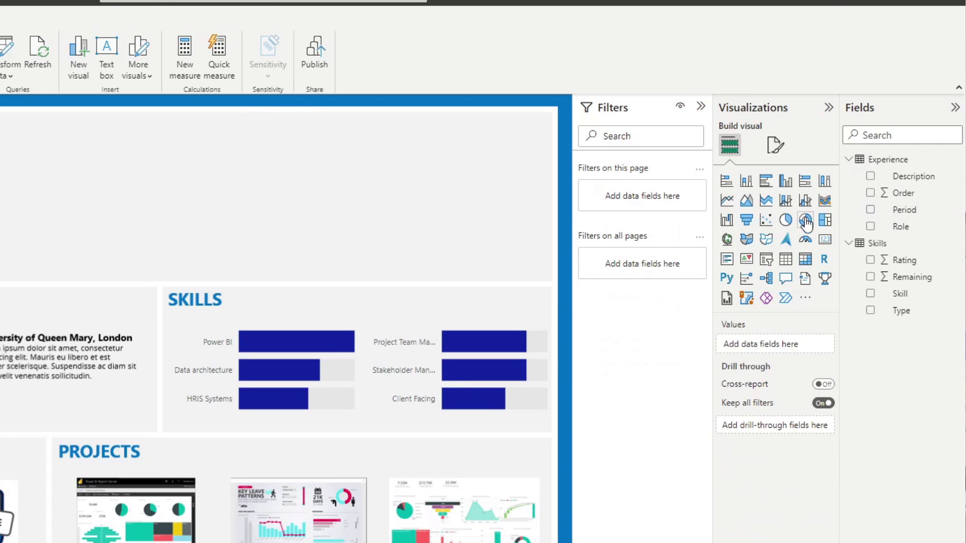
Sort the Period, Role and Description columns by the Order column
click(899, 209)
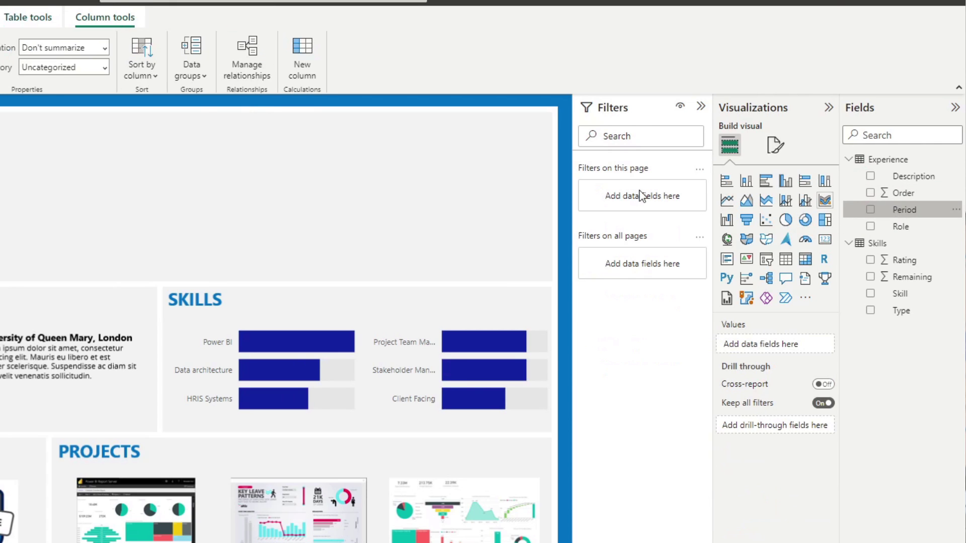
click(134, 75)
click(154, 144)
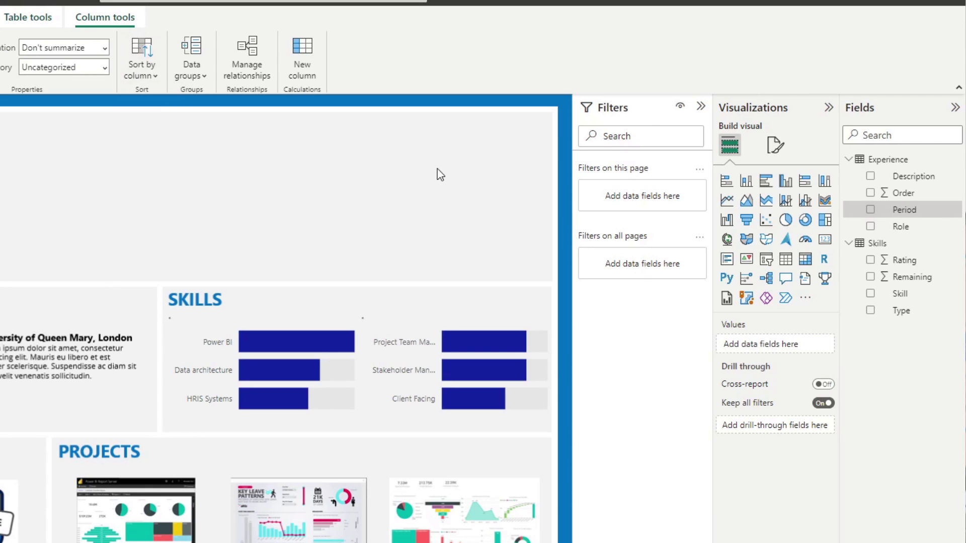
click(898, 226)
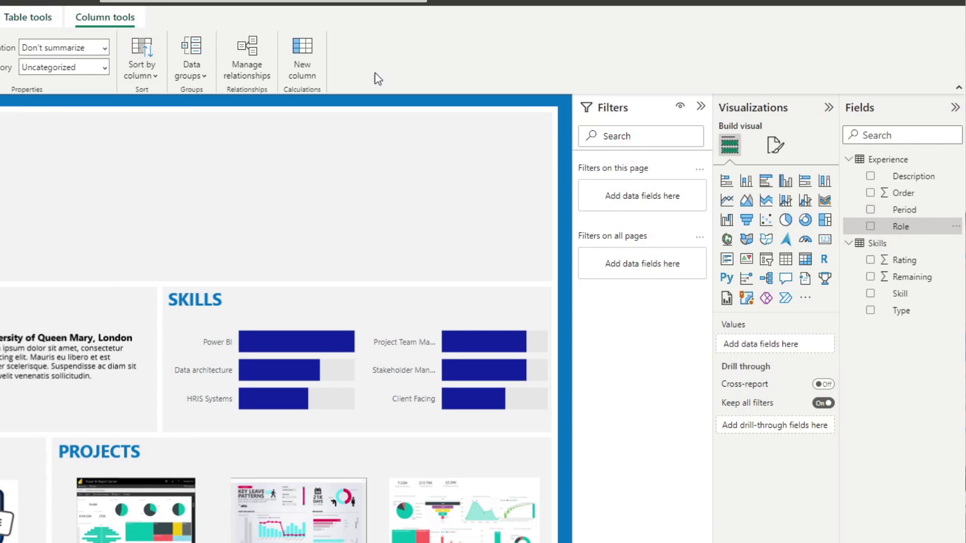
click(152, 60)
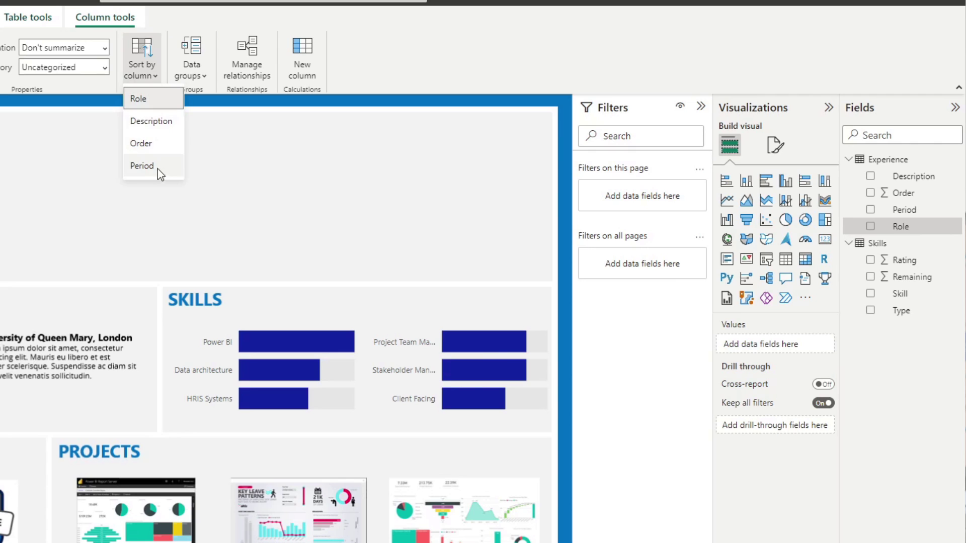
click(166, 154)
click(903, 176)
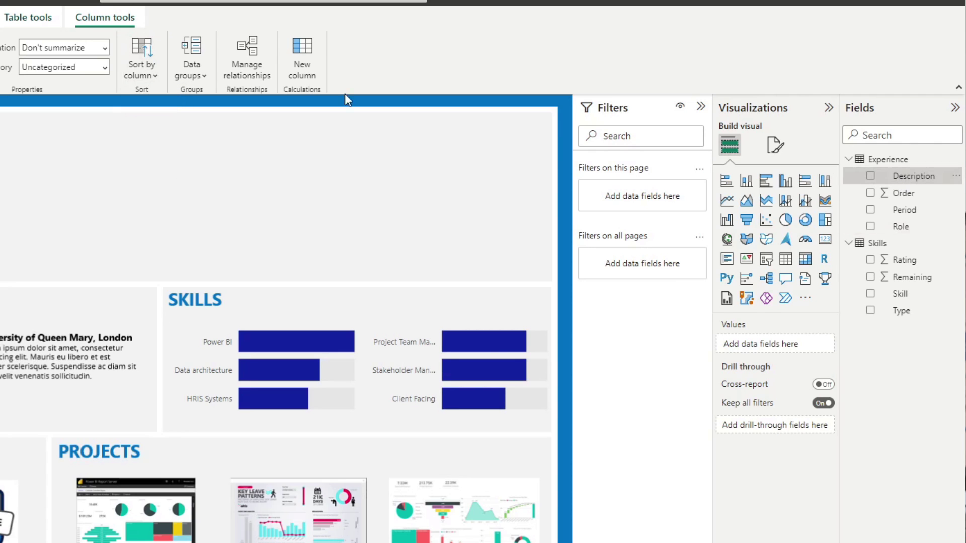
click(154, 76)
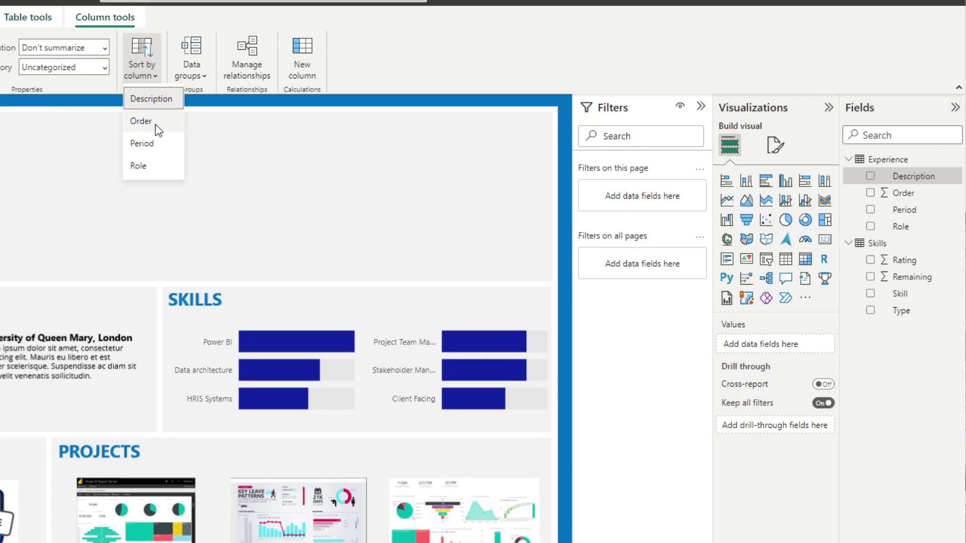
click(156, 124)
click(904, 194)
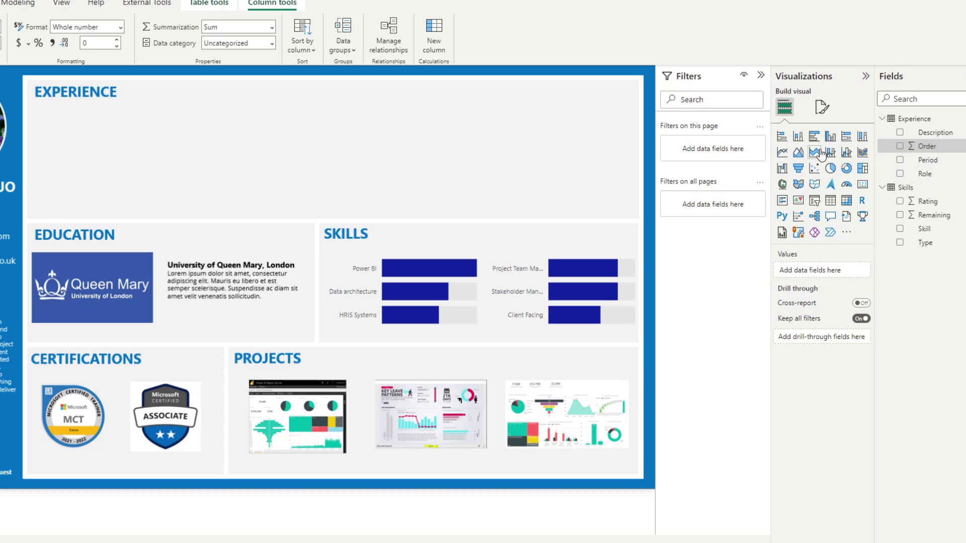
Build a Count of Period by Period line chart stretched wide and short across the Experience box
click(782, 151)
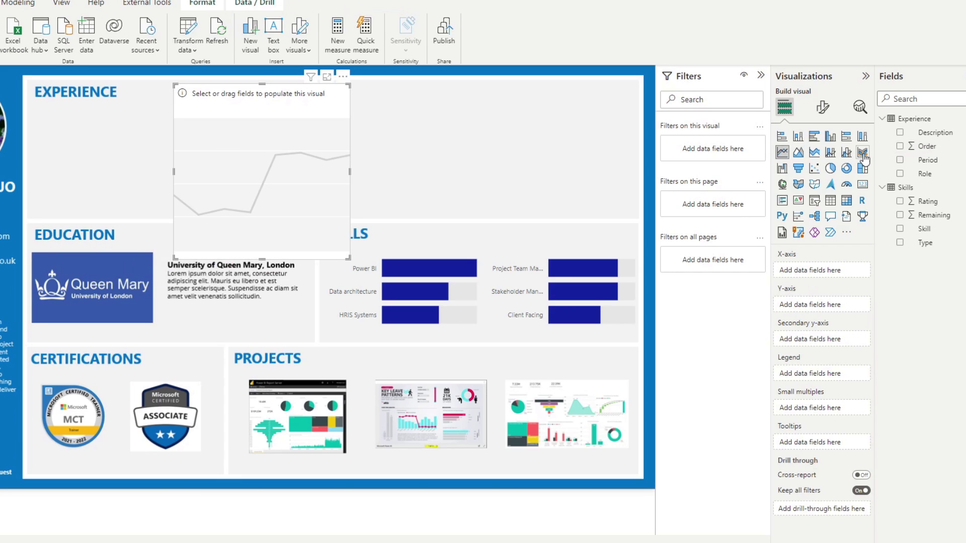
click(900, 161)
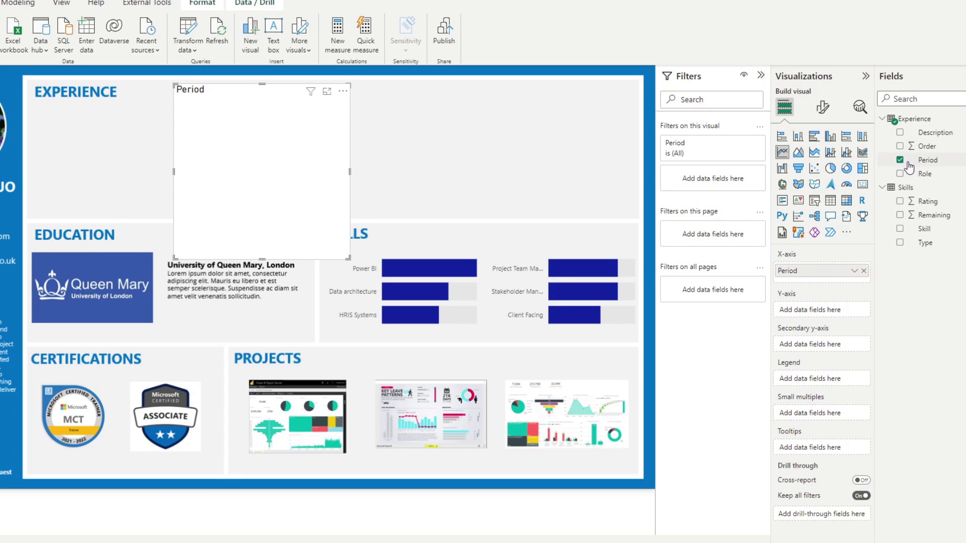
drag(923, 159, 824, 309)
click(856, 312)
click(231, 181)
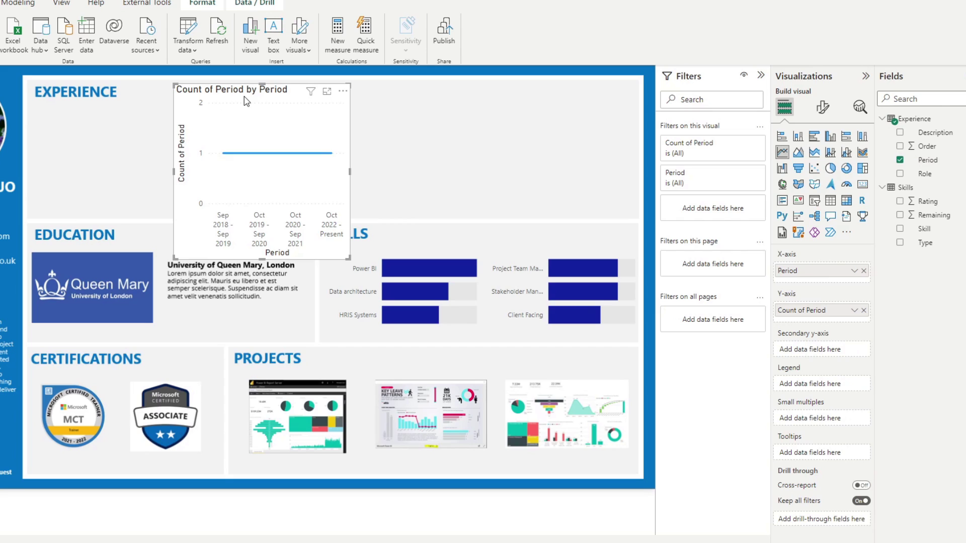
drag(237, 104, 107, 125)
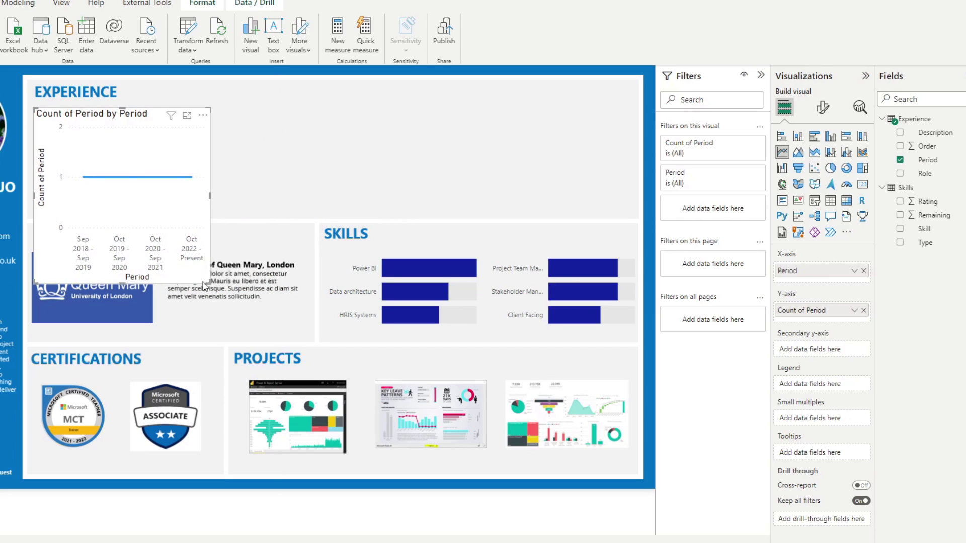
drag(207, 280, 402, 188)
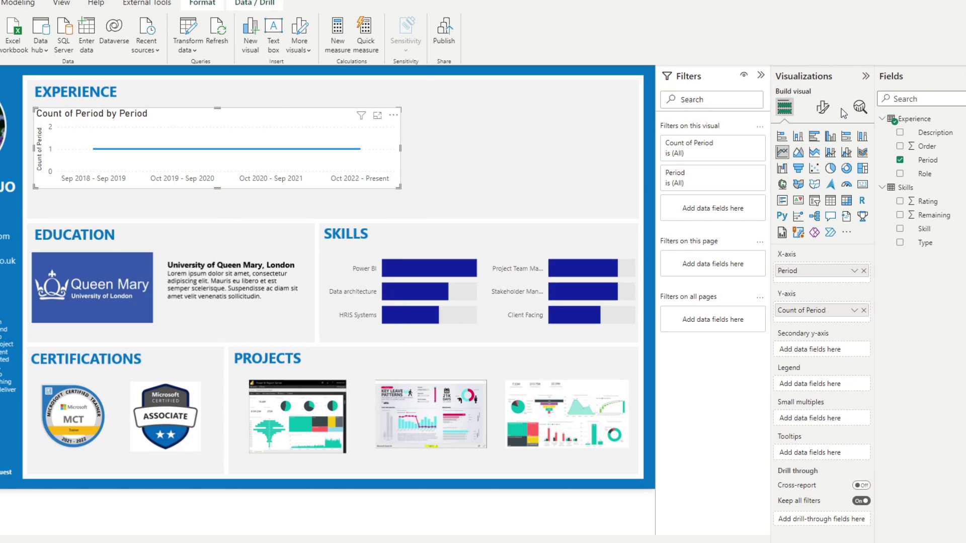
Hide the timeline chart's y-axis and title, and make its background transparent
click(823, 107)
click(794, 186)
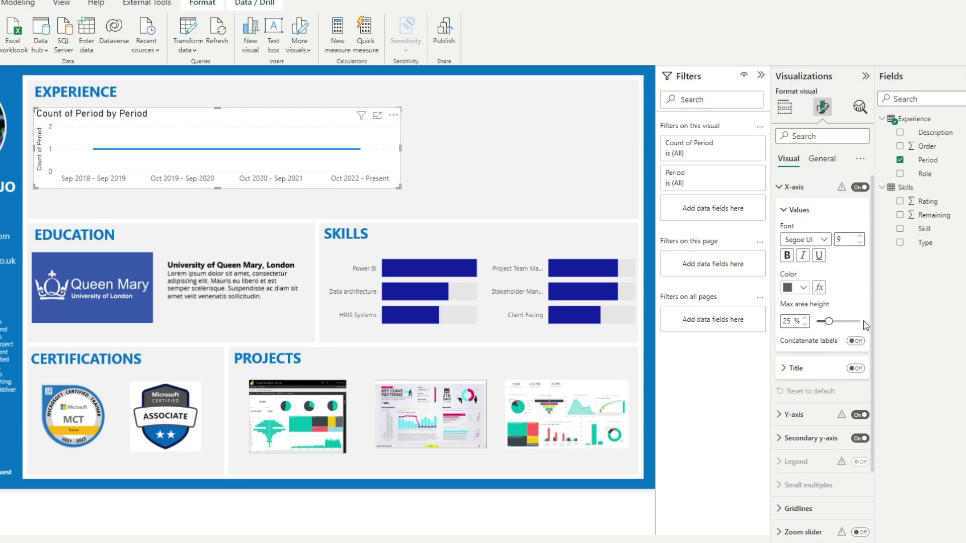
click(810, 186)
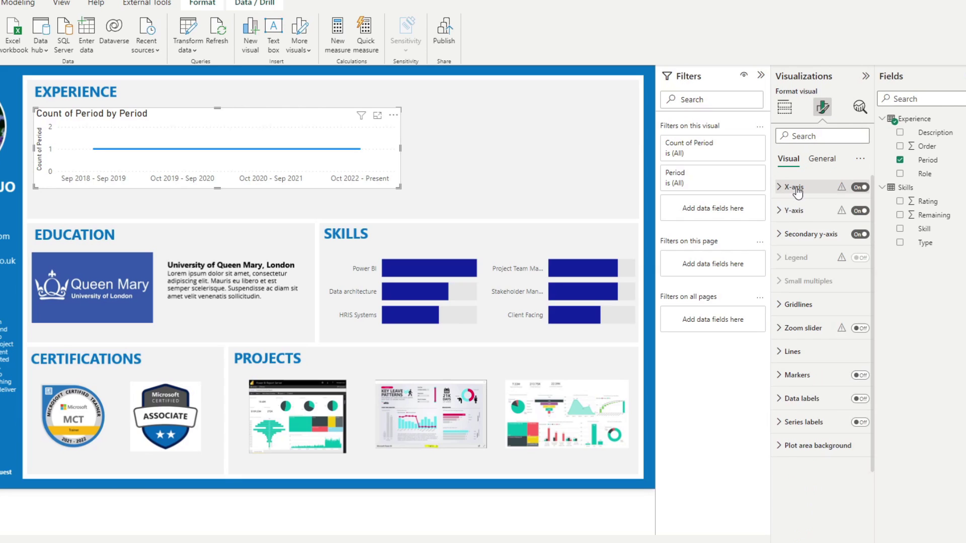
click(862, 211)
click(817, 212)
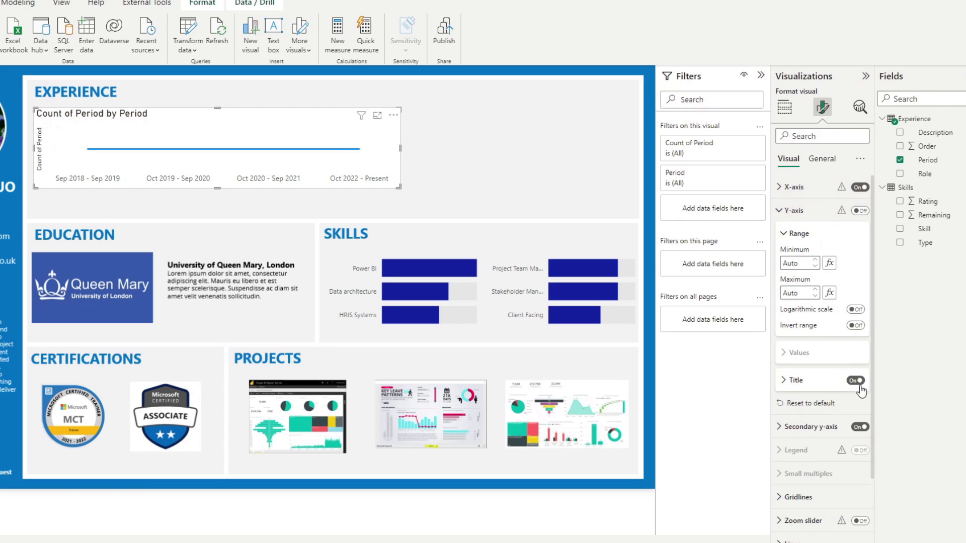
click(804, 211)
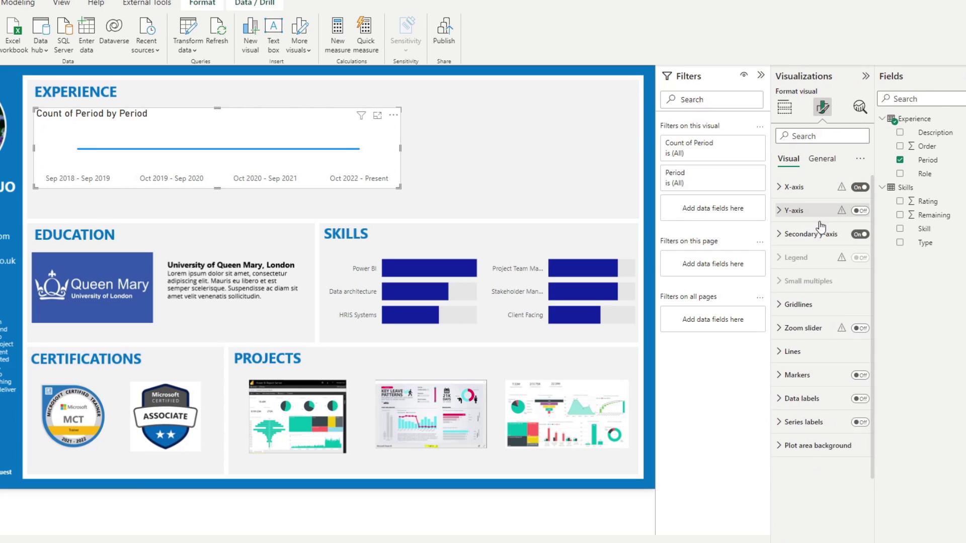
click(822, 160)
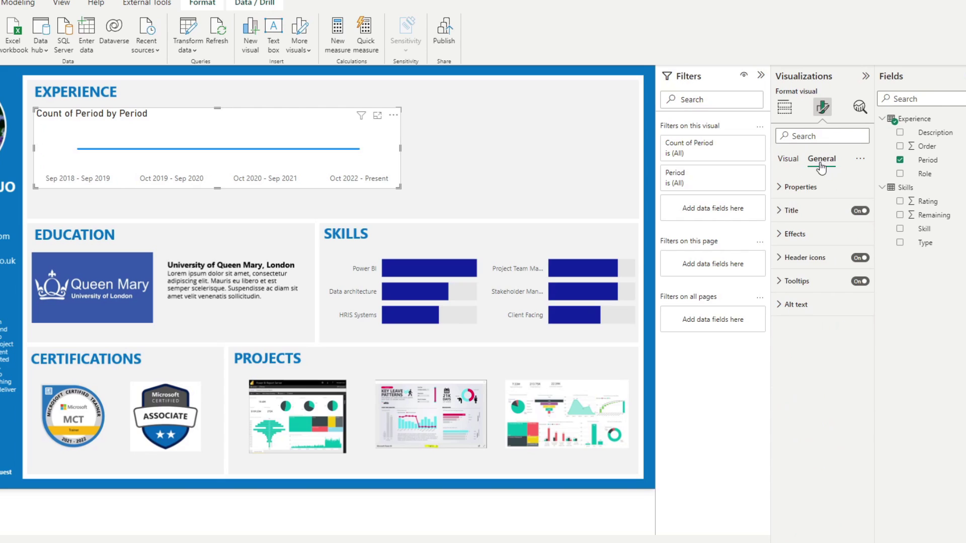
click(860, 211)
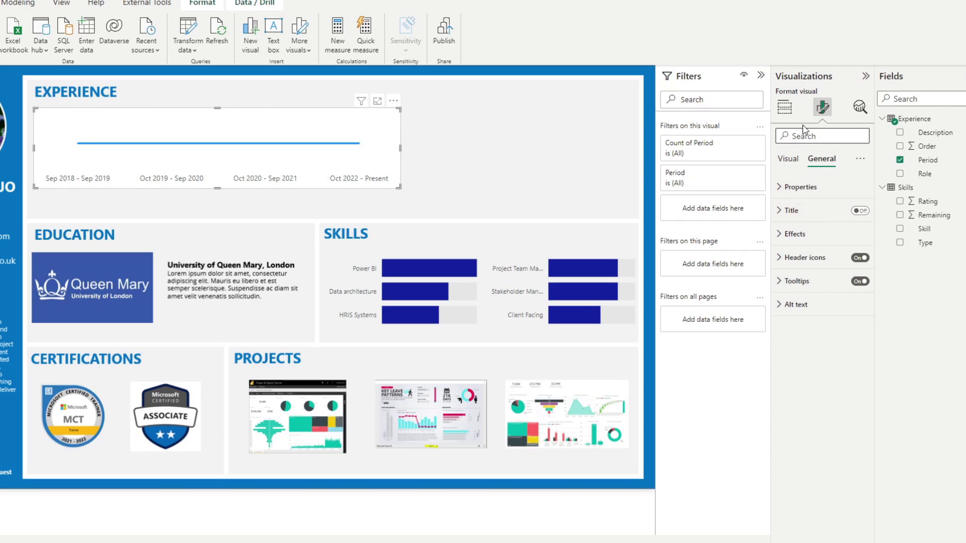
click(817, 235)
click(855, 257)
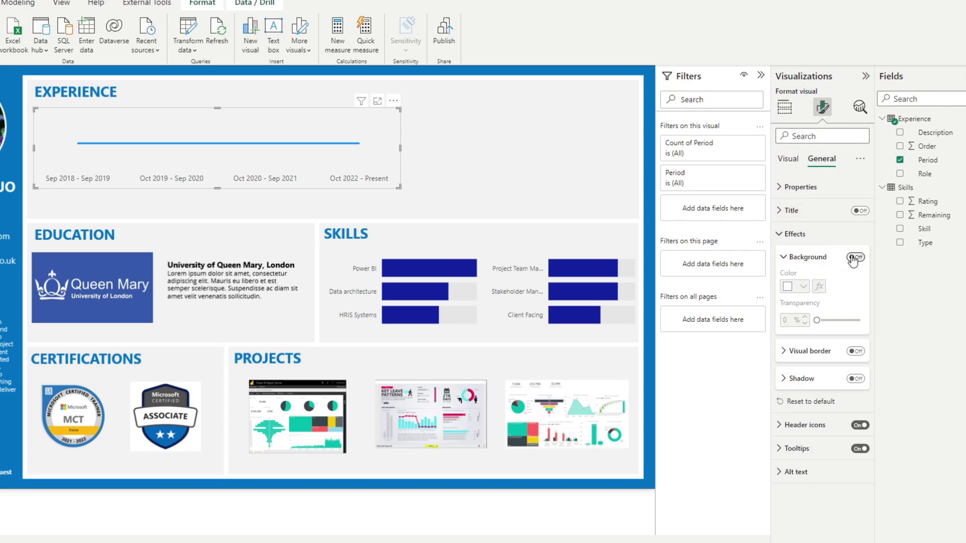
click(815, 211)
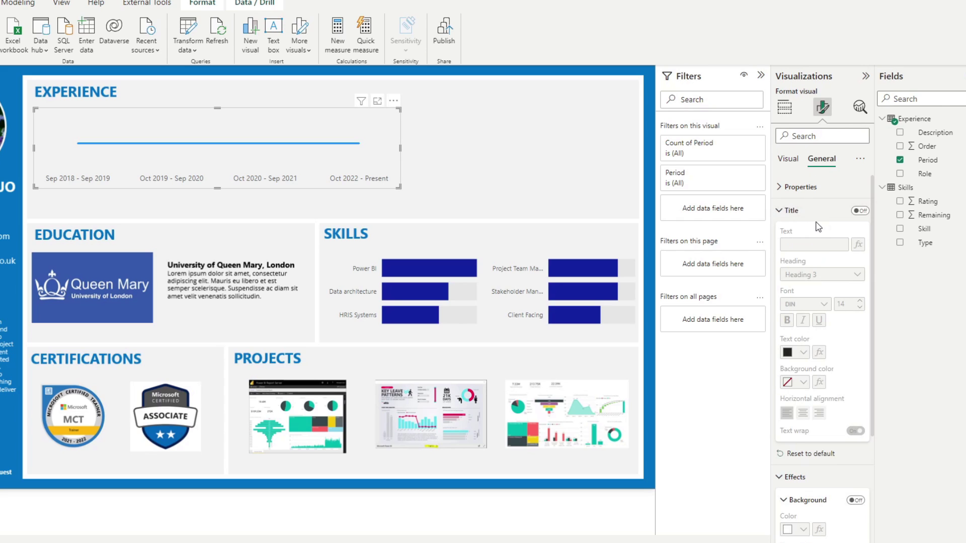
click(815, 212)
click(808, 235)
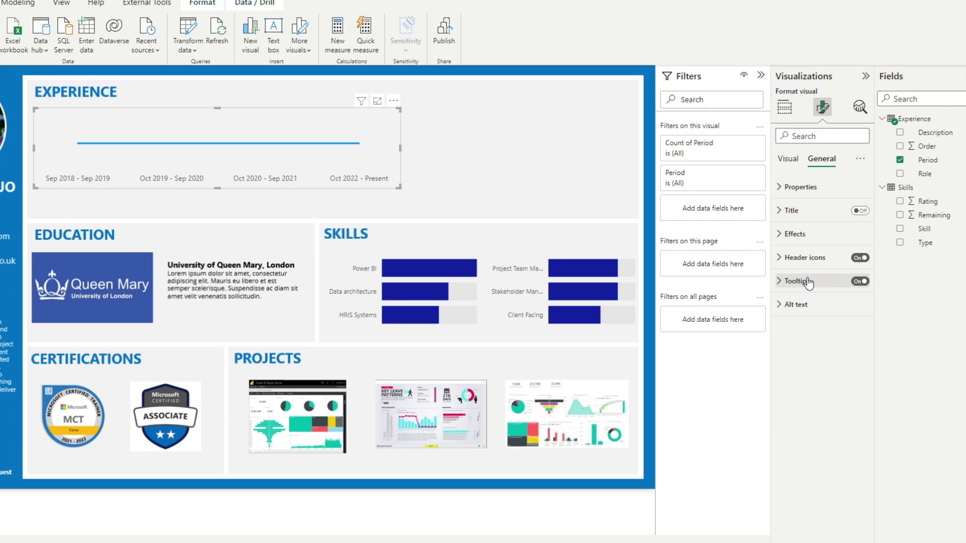
Turn on a 10 px marker at each timeline point
click(788, 159)
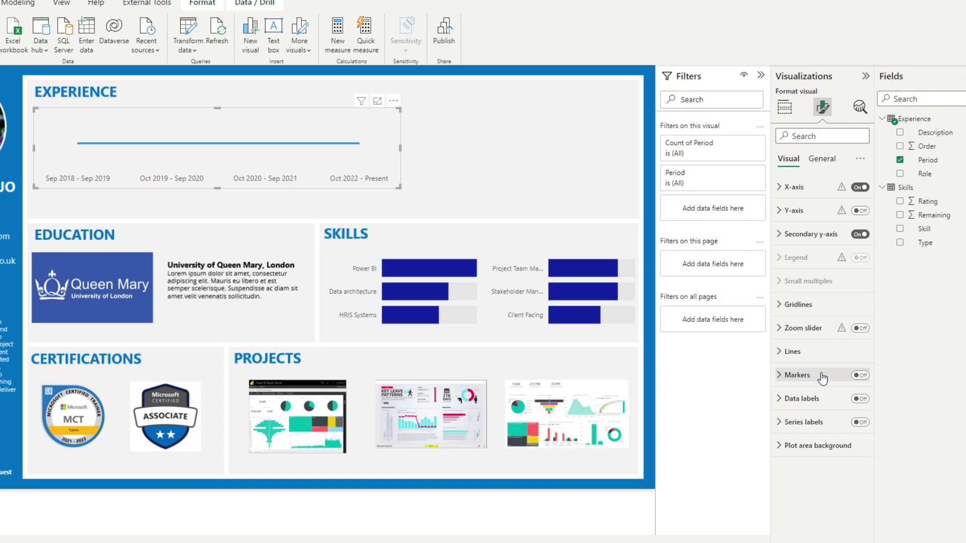
click(861, 375)
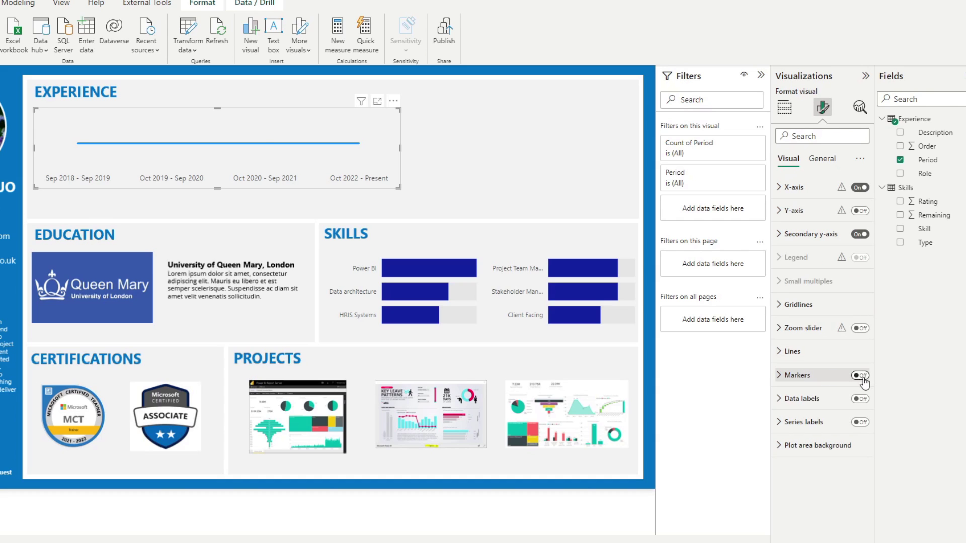
click(809, 378)
scroll(818, 484, down, 2)
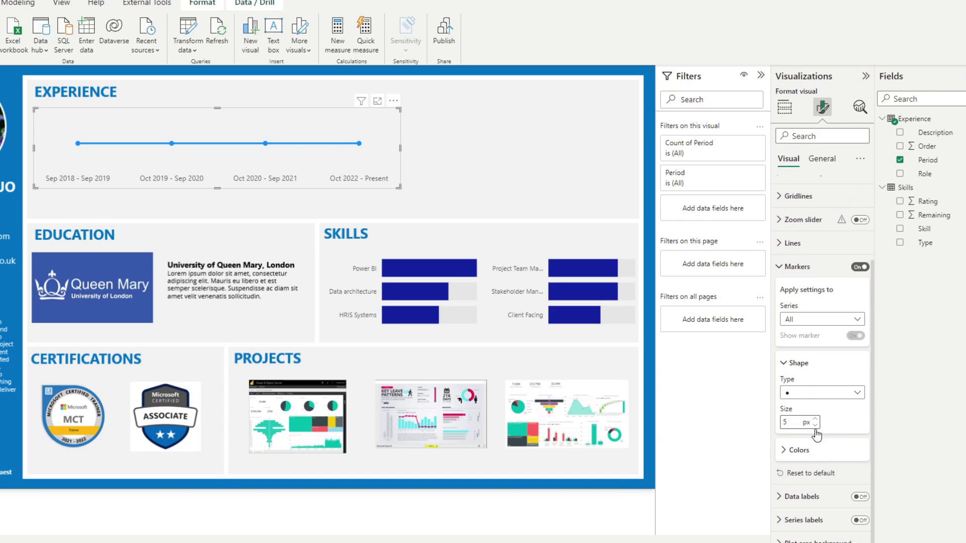
click(817, 423)
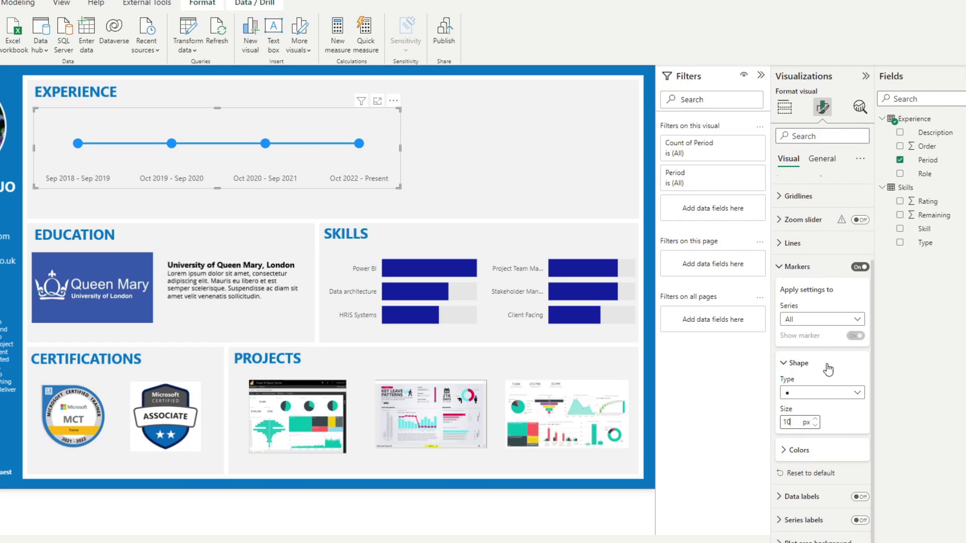
click(805, 268)
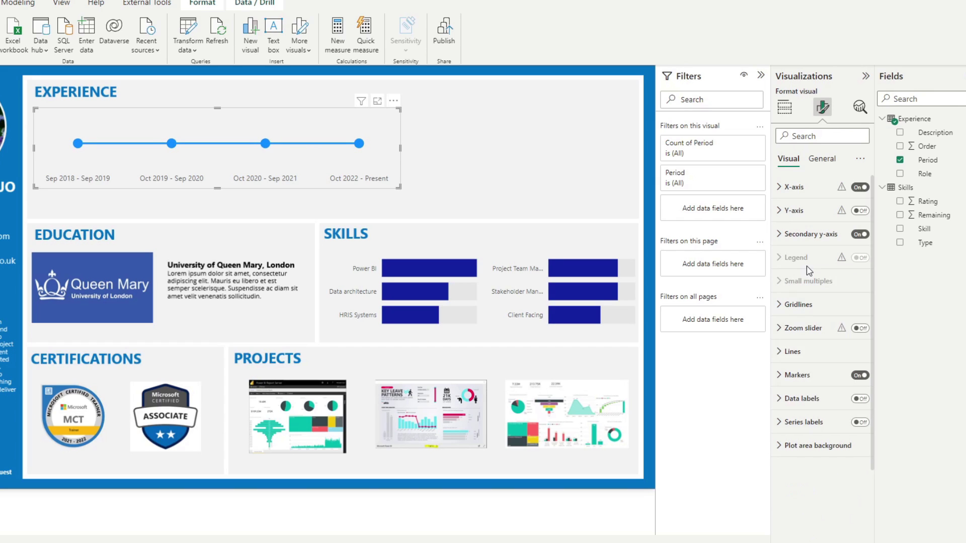
Set the timeline line color to dark blue #12239E
click(814, 354)
click(814, 355)
click(804, 305)
click(805, 305)
click(803, 362)
scroll(808, 403, down, 4)
click(806, 371)
click(804, 400)
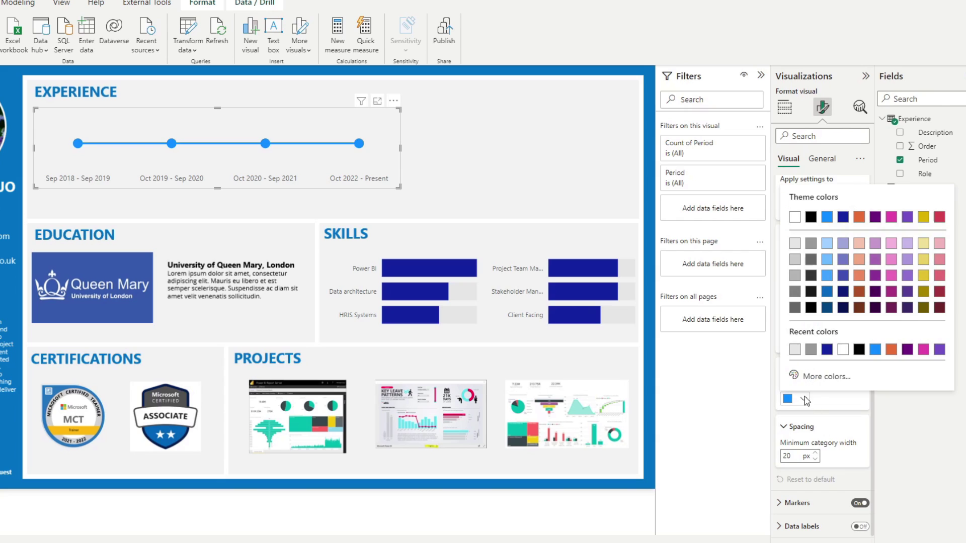
click(826, 349)
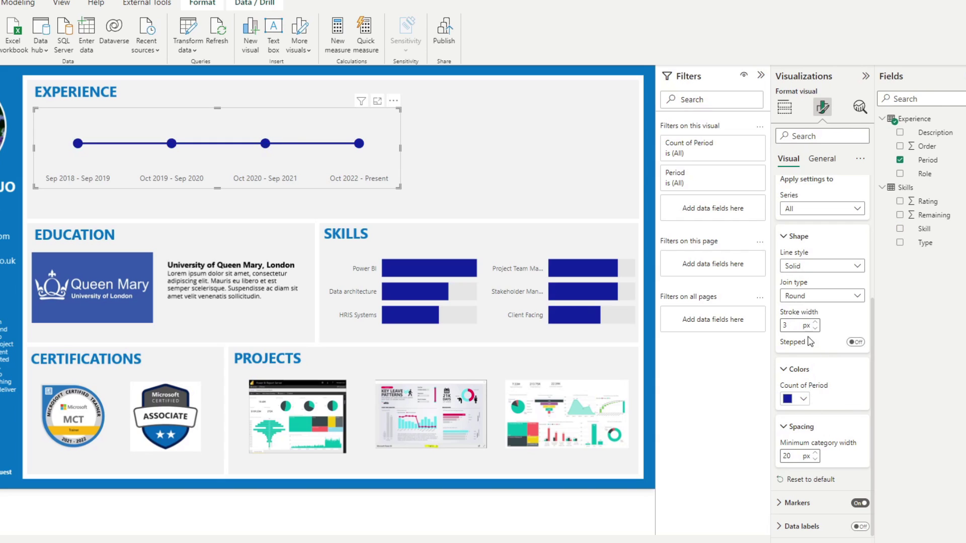
Test-highlight the Oct 2022 - Present and Oct 2020 - Sep 2021 points, then deselect the chart
click(359, 144)
click(359, 144)
click(264, 144)
click(264, 144)
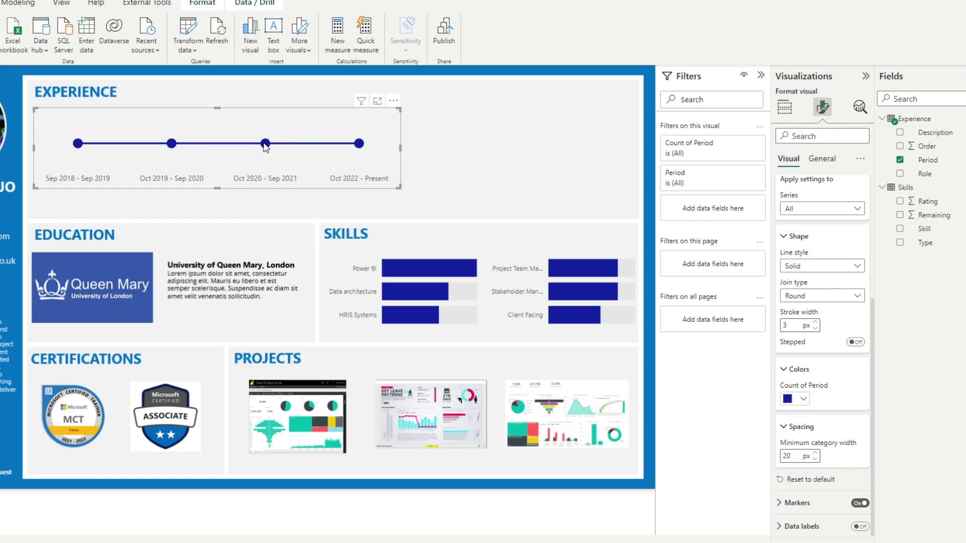
click(553, 167)
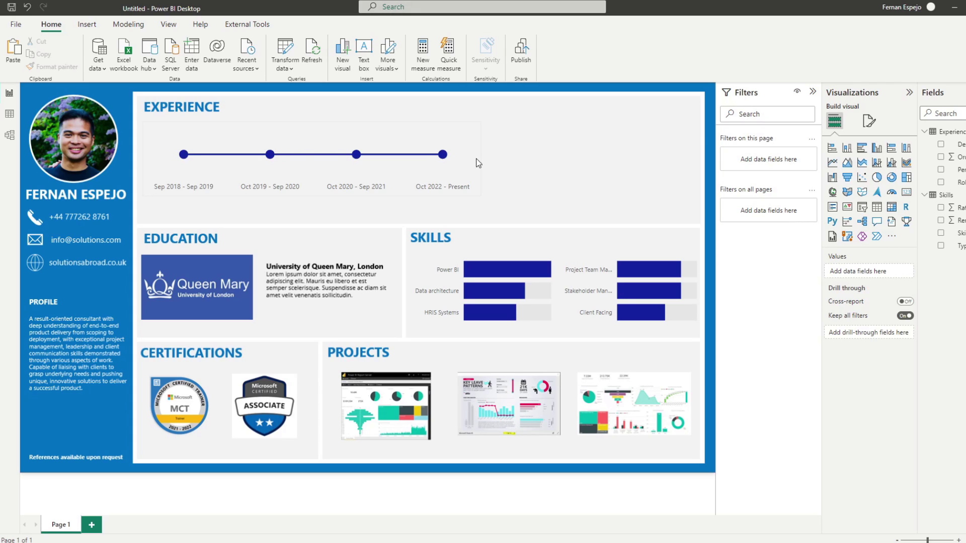
Add Description and Role to the Experience timeline's tooltips
mouse_move(444, 154)
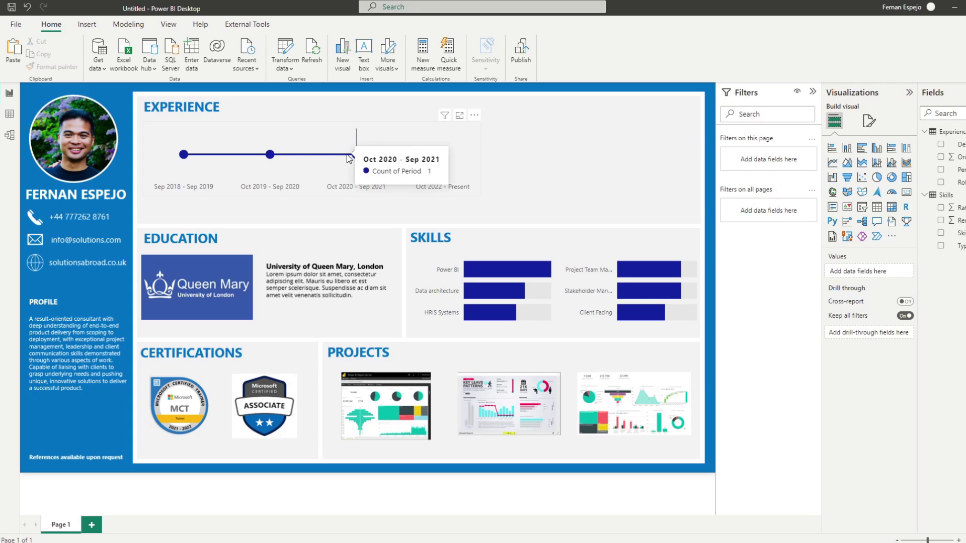
mouse_move(182, 157)
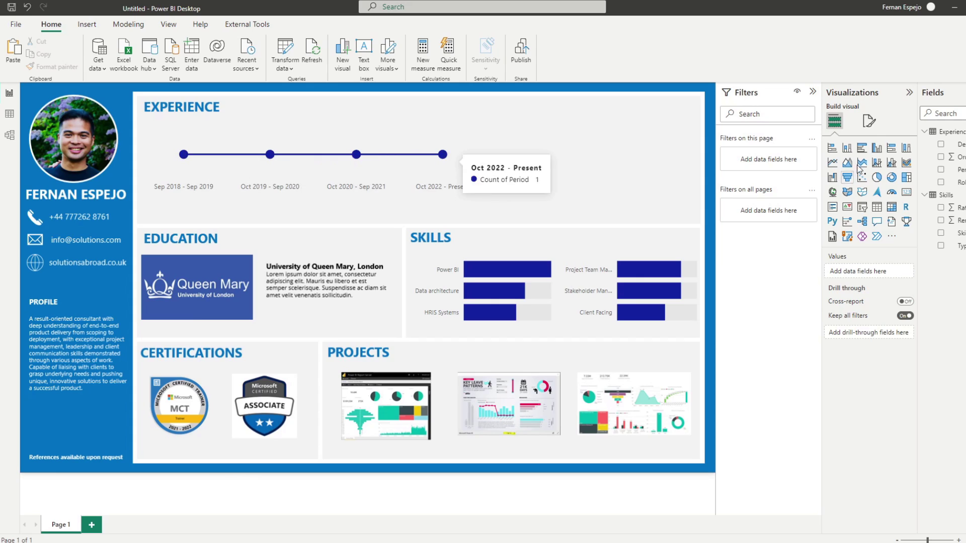
click(869, 120)
click(375, 126)
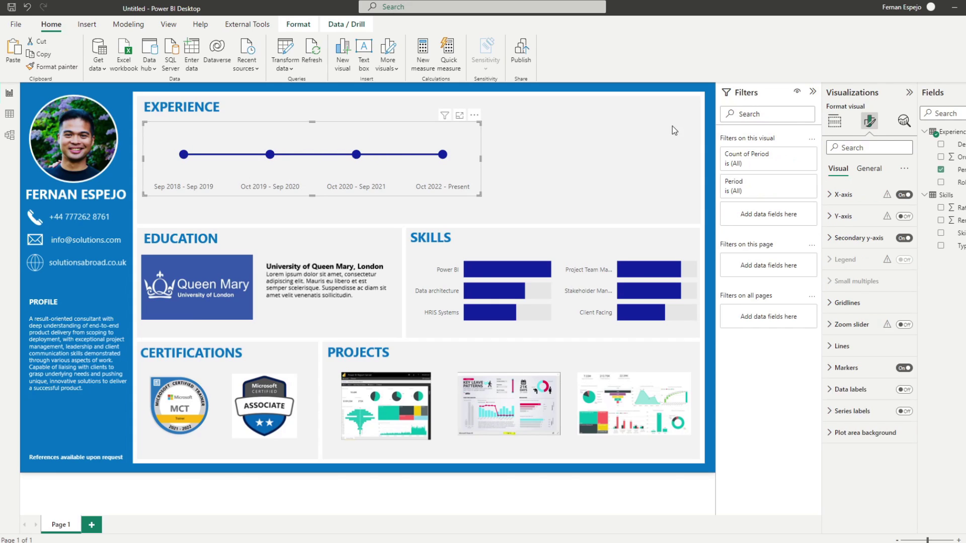
click(829, 126)
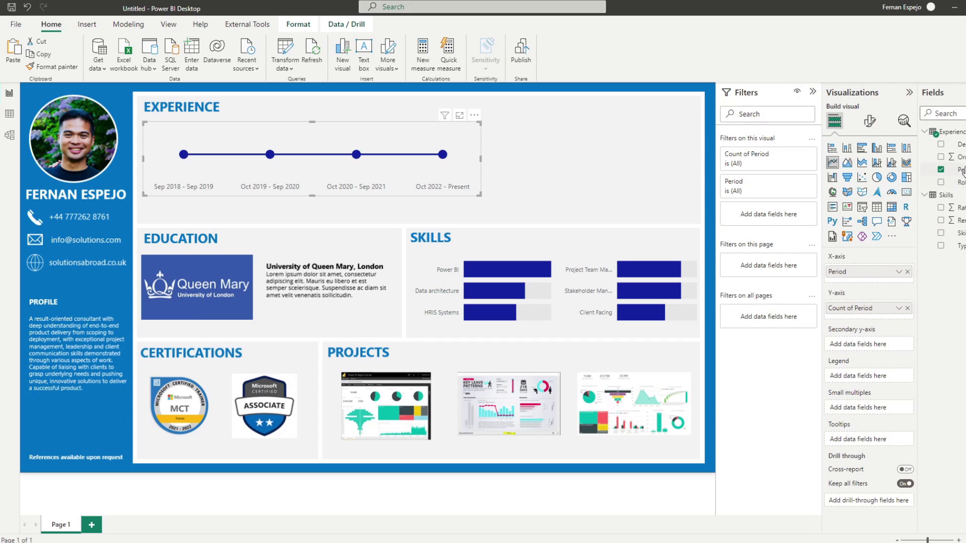
drag(959, 145, 863, 439)
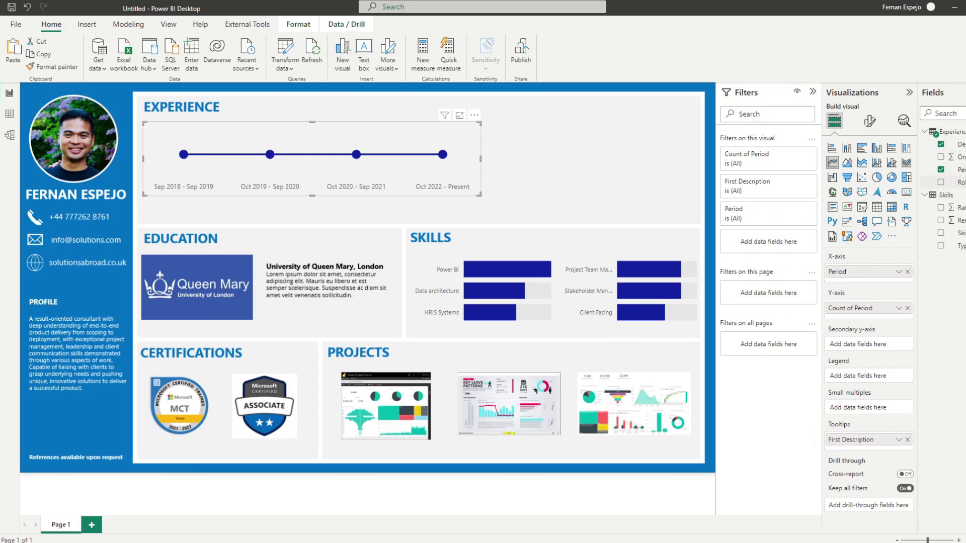
drag(959, 183, 855, 445)
Rename the tooltip fields to Description and Role, dropping 'First'
double_click(862, 440)
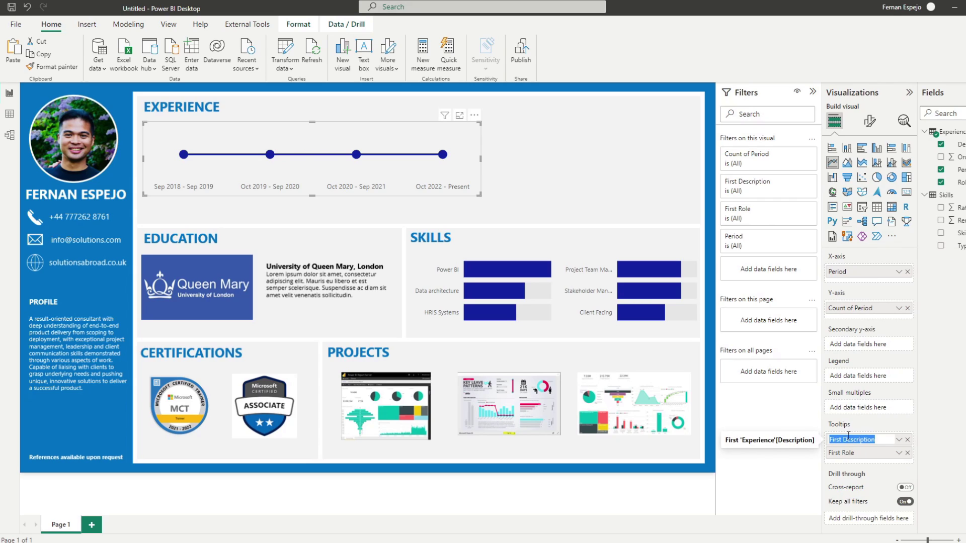
click(845, 439)
key(BackSpace)
key(BackSpace)
key(BackSpace)
key(BackSpace)
key(BackSpace)
key(BackSpace)
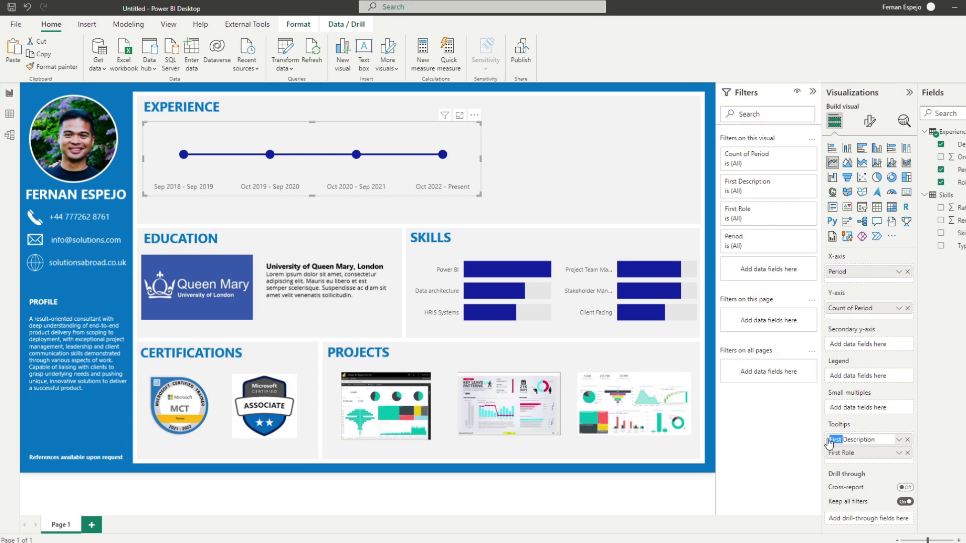
key(Return)
double_click(841, 454)
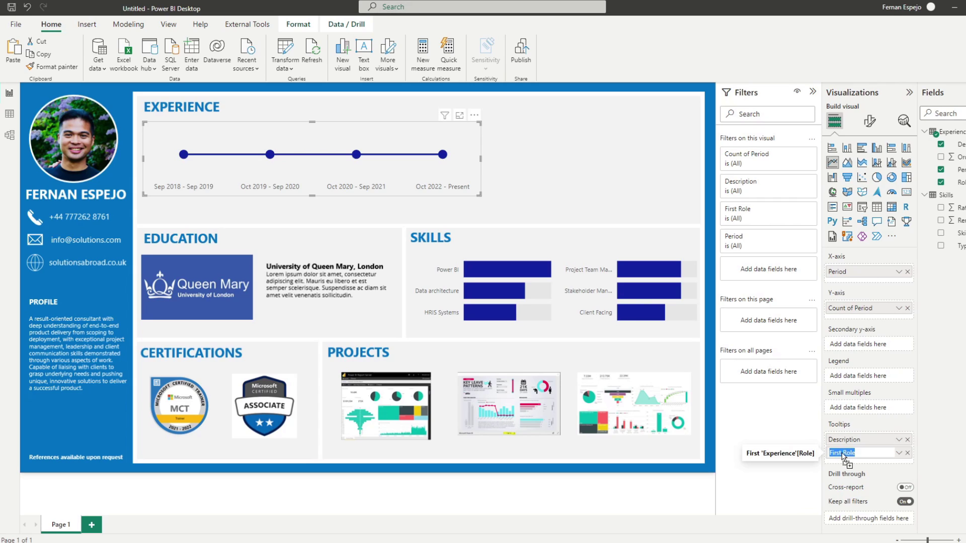
click(842, 454)
key(BackSpace)
key(BackSpace)
key(BackSpace)
key(BackSpace)
key(BackSpace)
key(BackSpace)
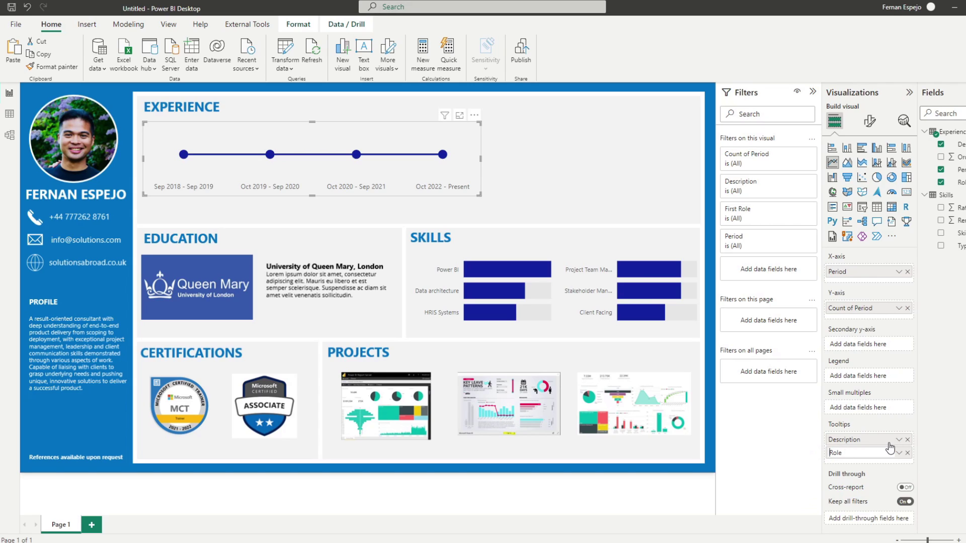
key(Return)
Rename the Count of Period axis field to Period
double_click(865, 314)
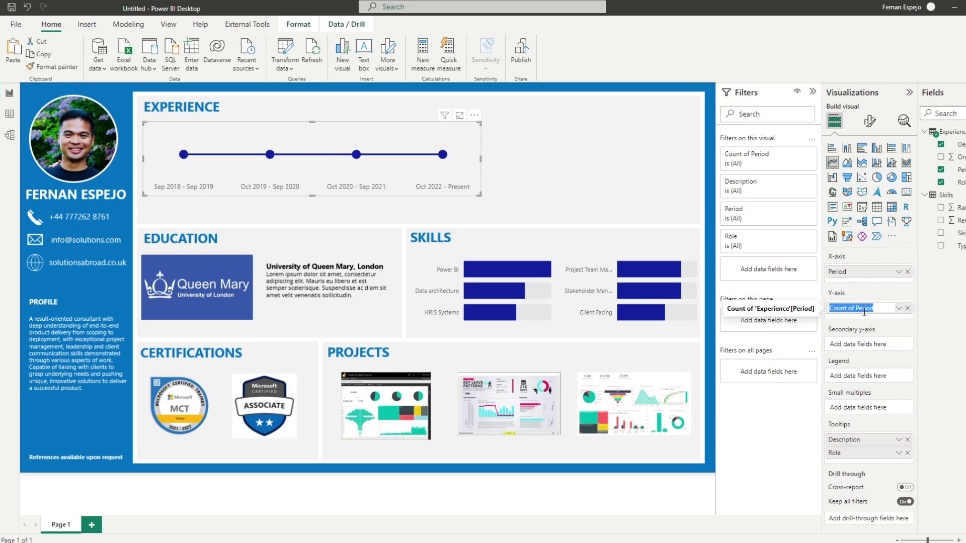
text(R)
key(Escape)
double_click(865, 314)
key(BackSpace)
key(Return)
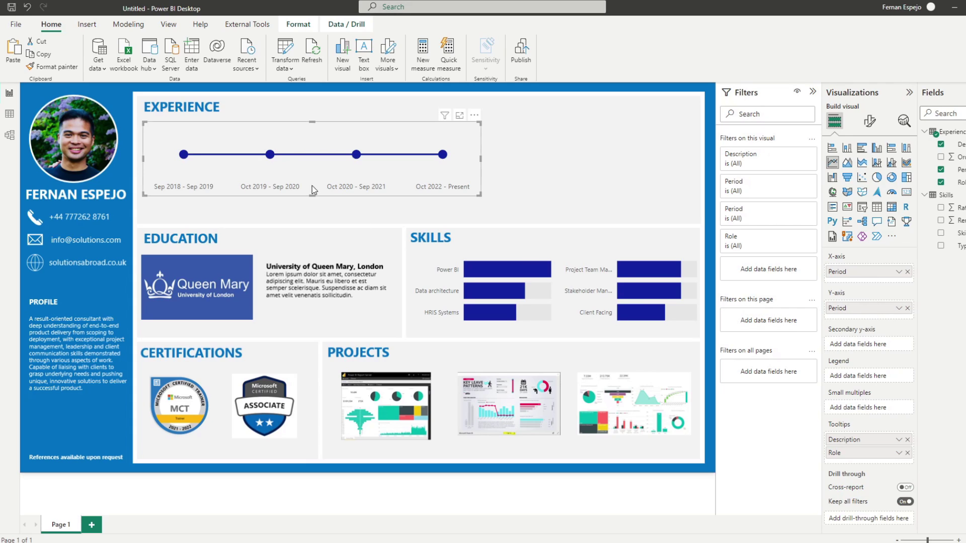
mouse_move(281, 159)
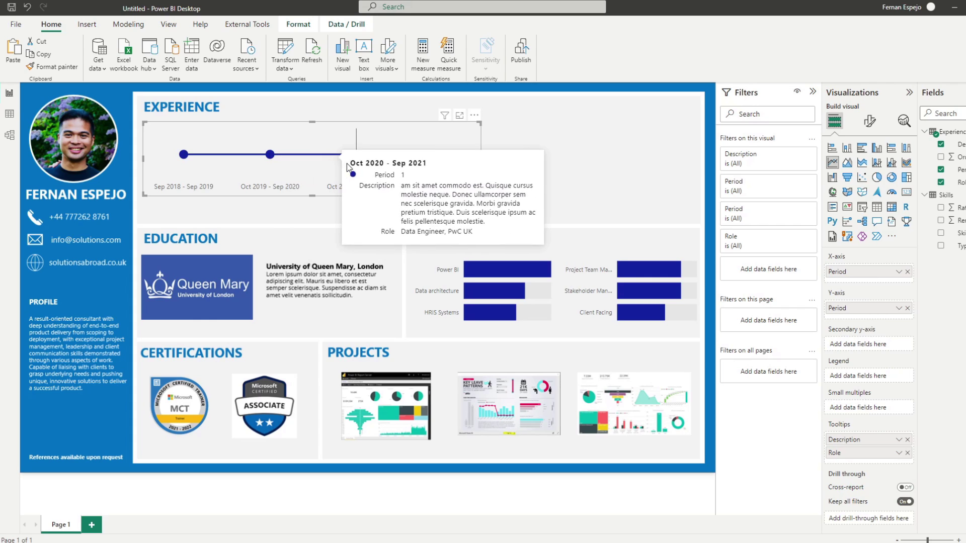
mouse_move(472, 155)
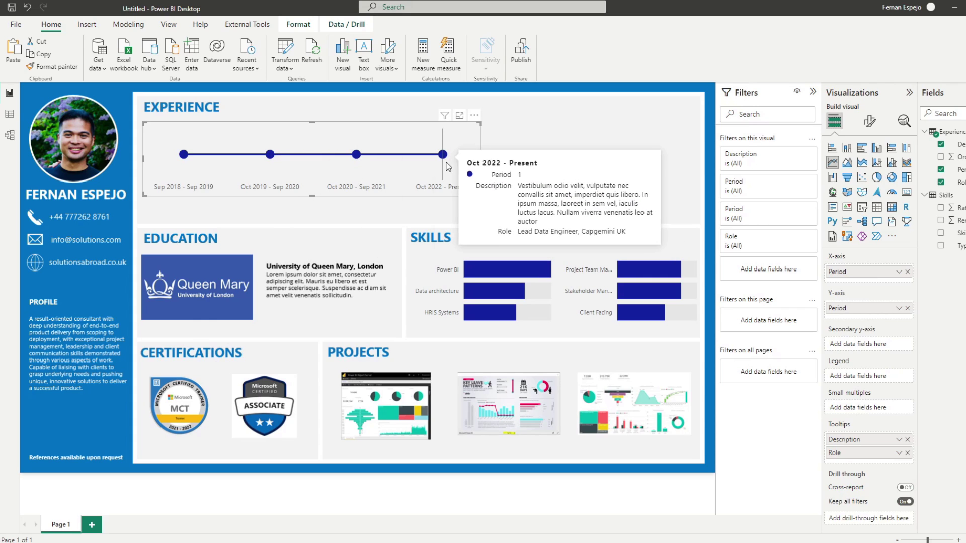
click(259, 108)
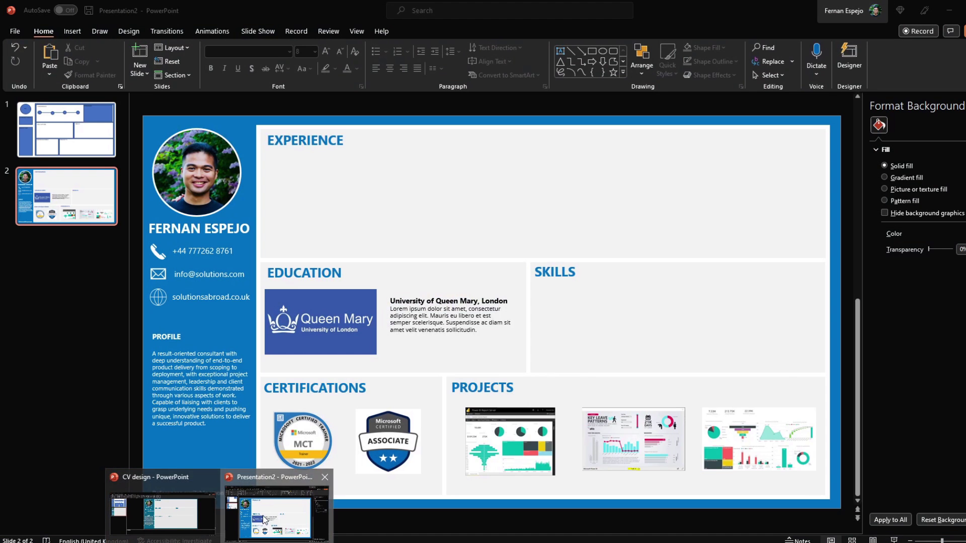
click(264, 520)
click(103, 140)
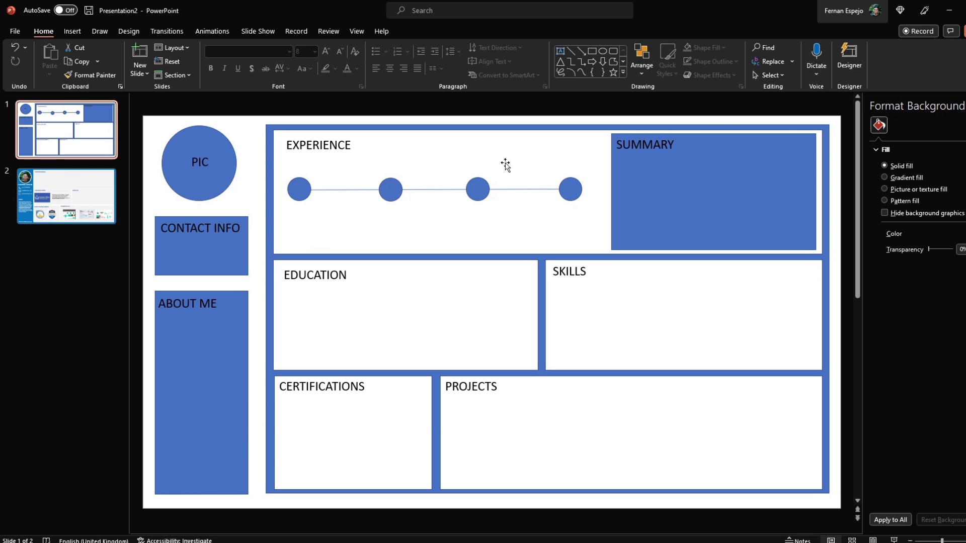
key(alt+Tab)
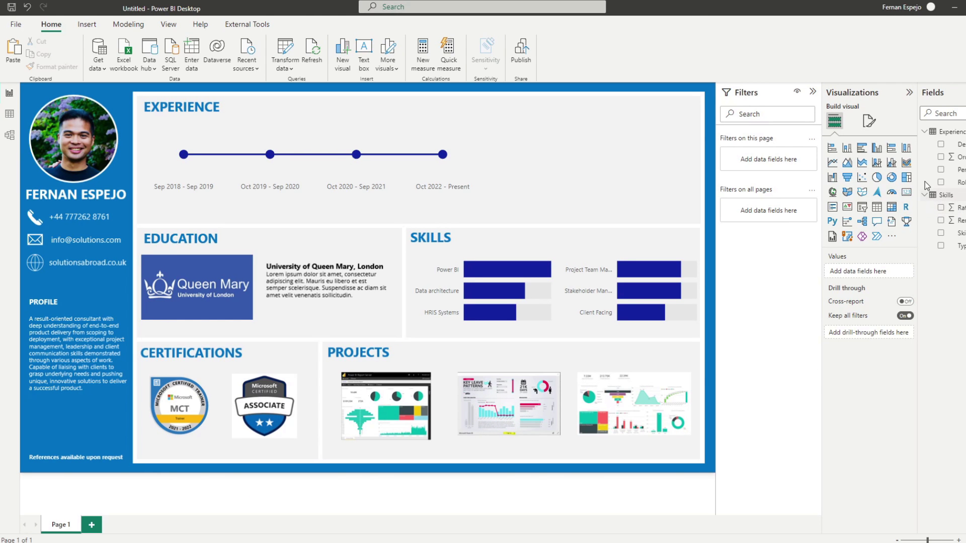
Start a new measure in the Experience table named L Period
right_click(951, 135)
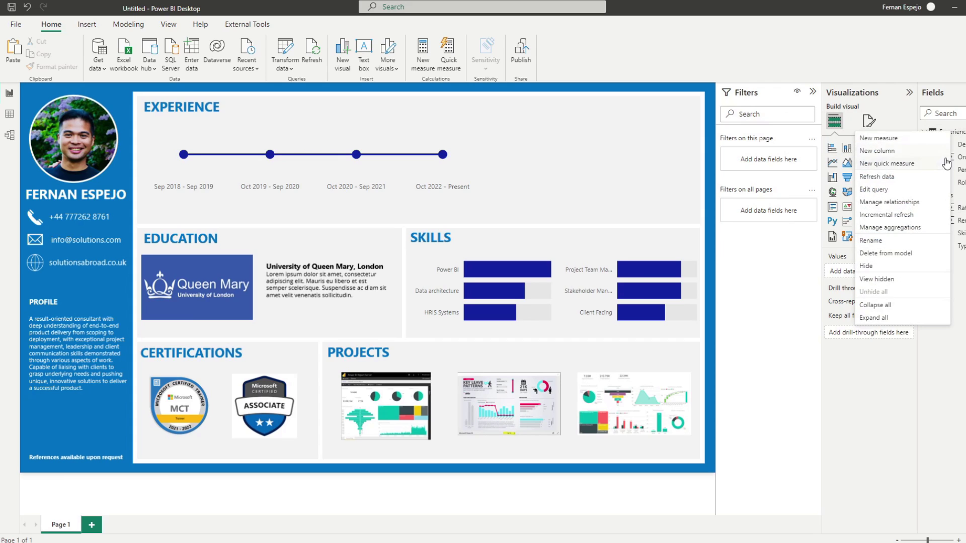
key(Escape)
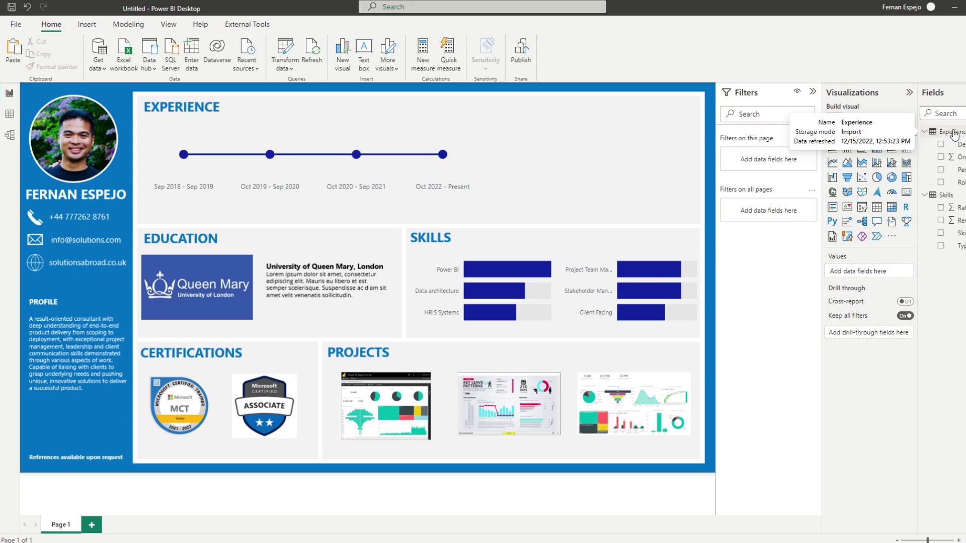
right_click(955, 135)
key(Escape)
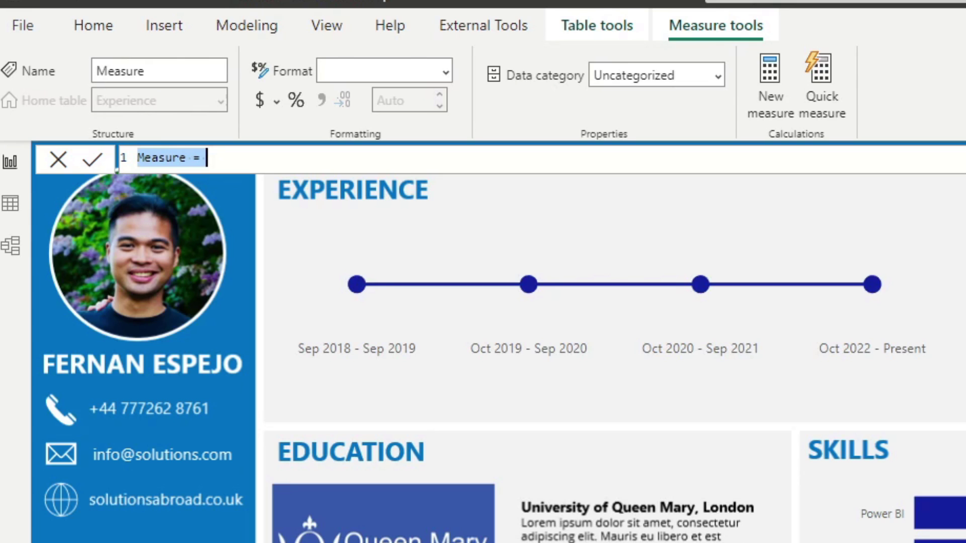
text(Period)
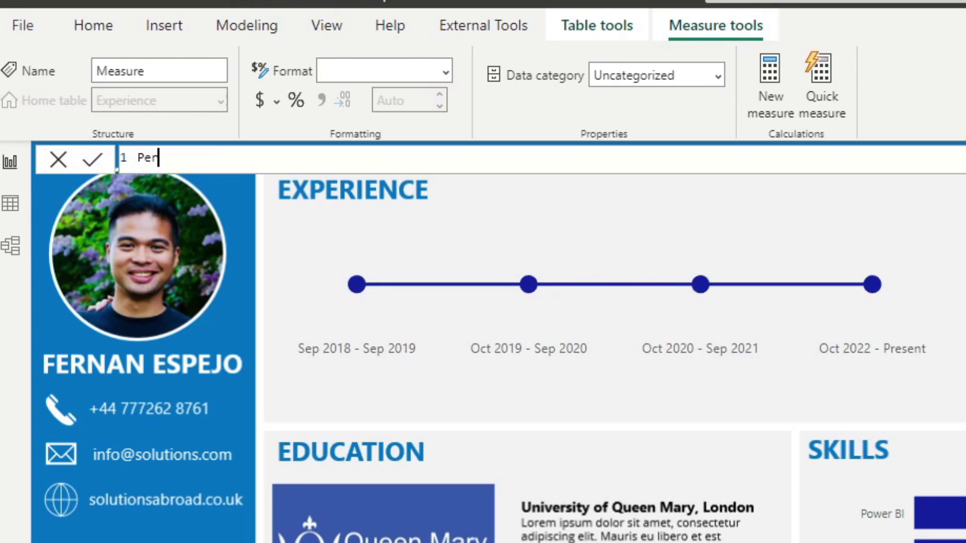
key(shift+Home)
key(BackSpace)
text(Lat)
key(BackSpace)
key(BackSpace)
text(PEri)
key(BackSpace)
key(BackSpace)
key(BackSpace)
text(eriod =)
Begin the formula with CALCULATE(MAX(Experience[Period])
key(shift+Return)
text(CAL)
key(Tab)
text(()
key(shift+Return)
text(MA)
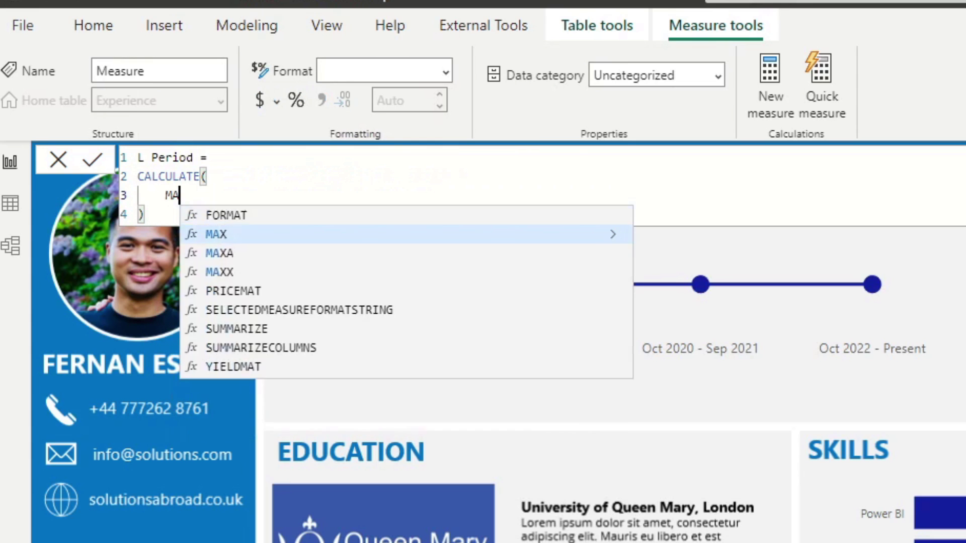
key(Tab)
text((E)
key(BackSpace)
text(Perios)
key(BackSpace)
text(d)
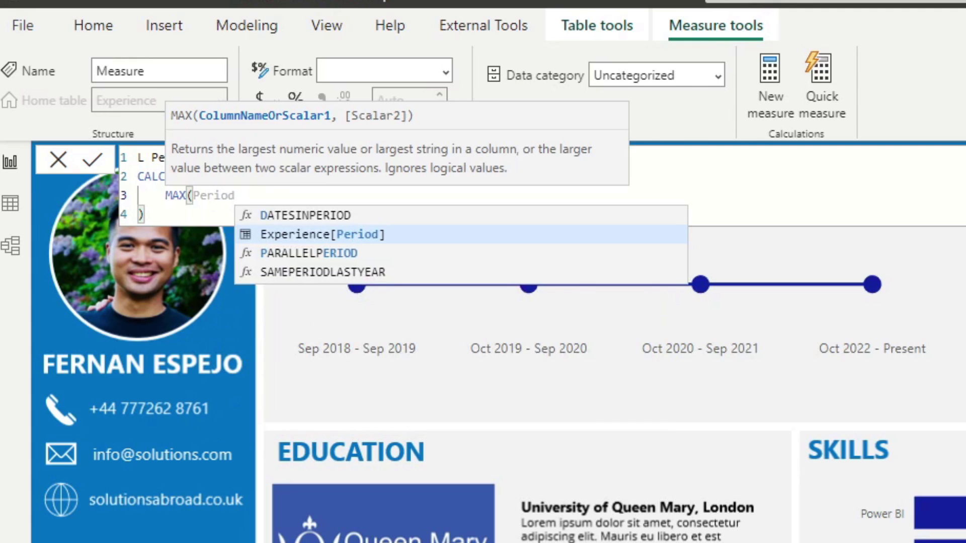
key(Tab)
text())
Add the filter Experience[Order] = MAX(Experience[Order]) and commit the measure
key(Return)
text(, )
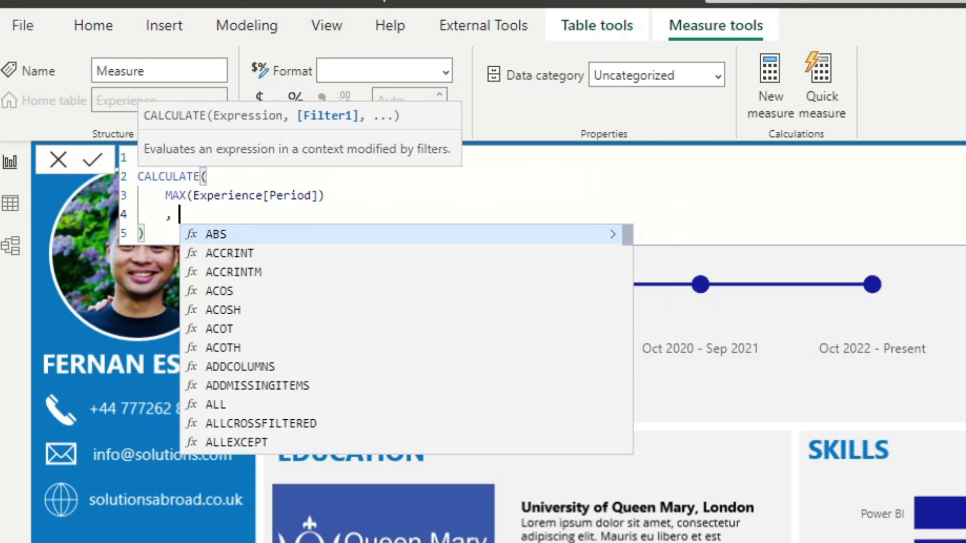
text(OR)
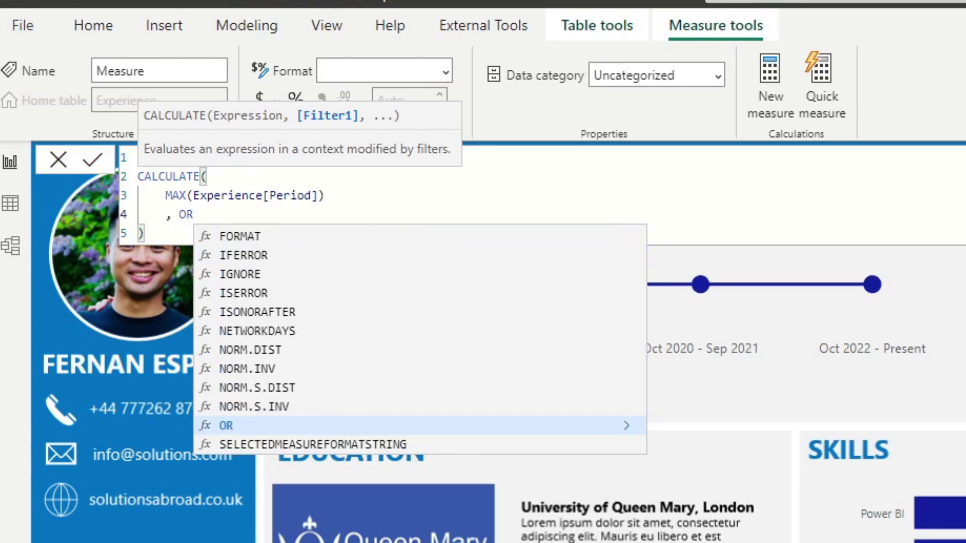
text(DER)
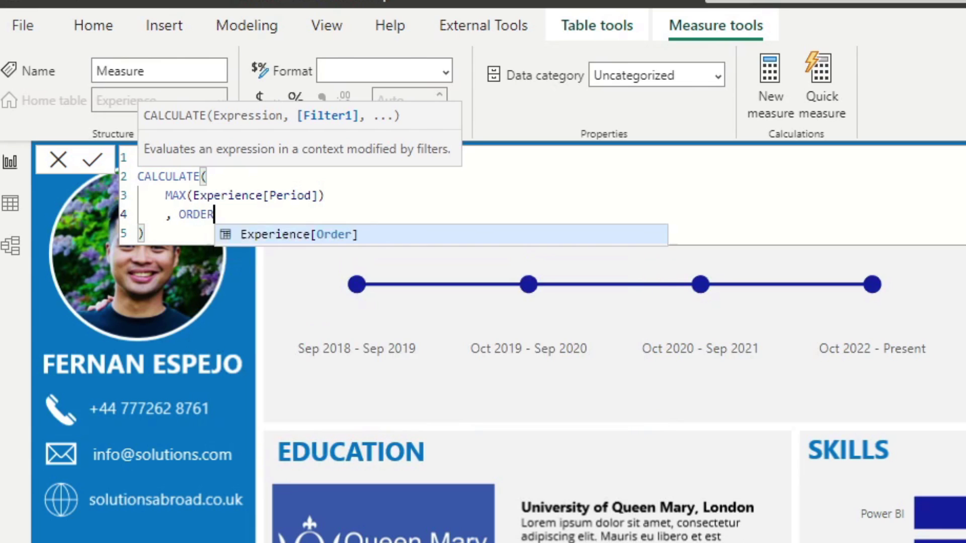
key(Tab)
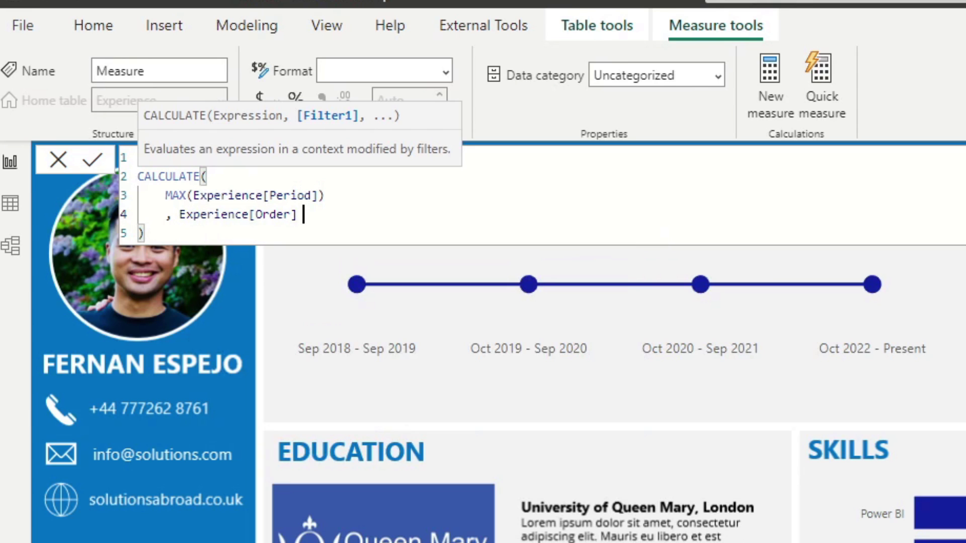
text(= MAX(OR)
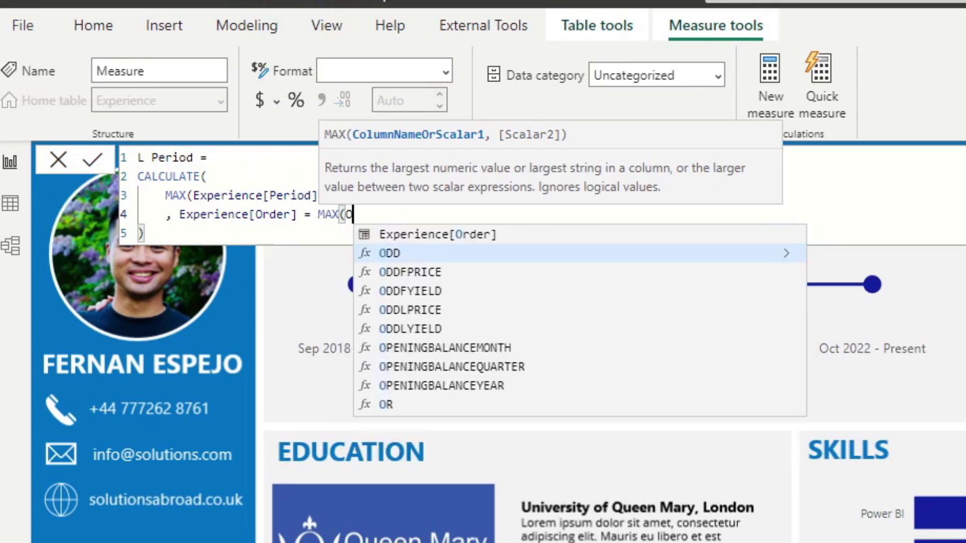
key(BackSpace)
key(BackSpace)
text(Order)
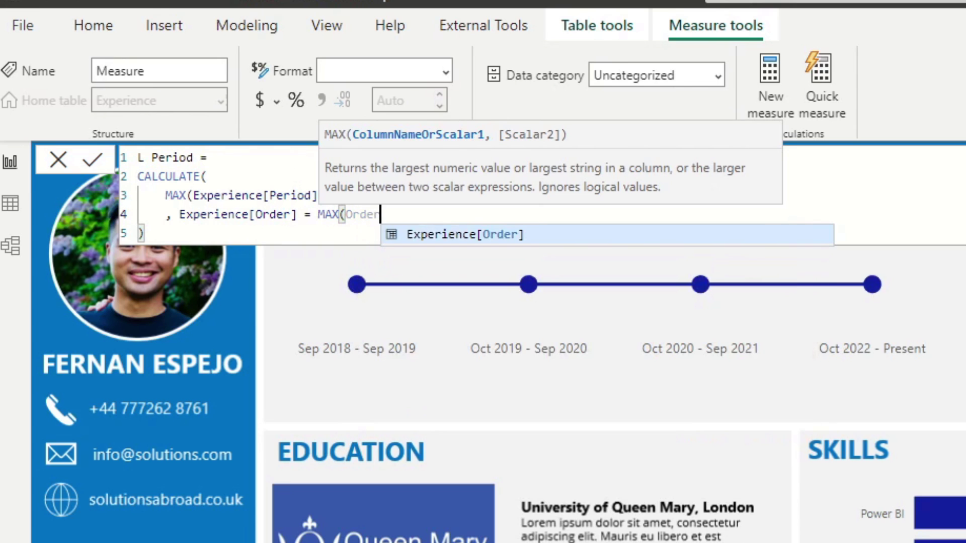
key(Tab)
text())
key(Return)
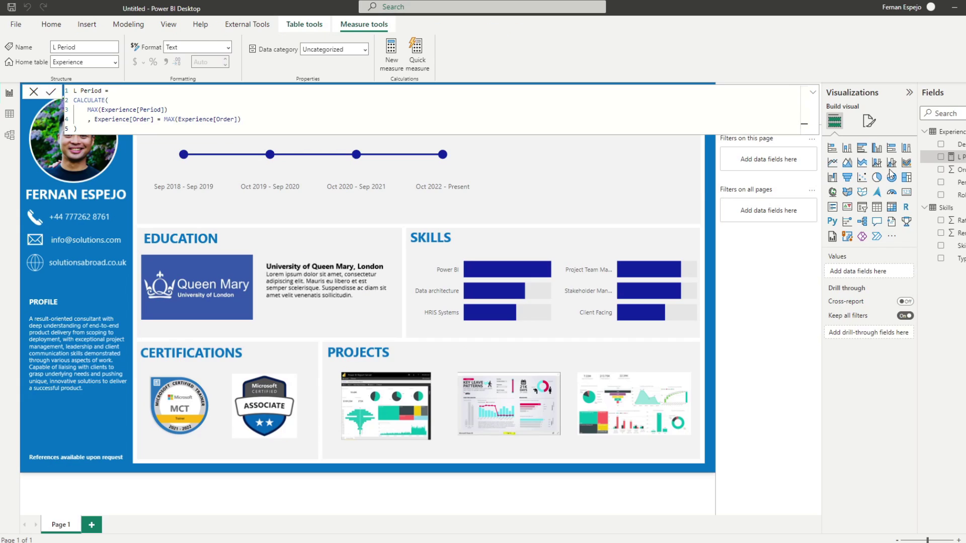
Add L Period to the page as a Card sized beside the timeline
click(598, 168)
drag(958, 156, 629, 151)
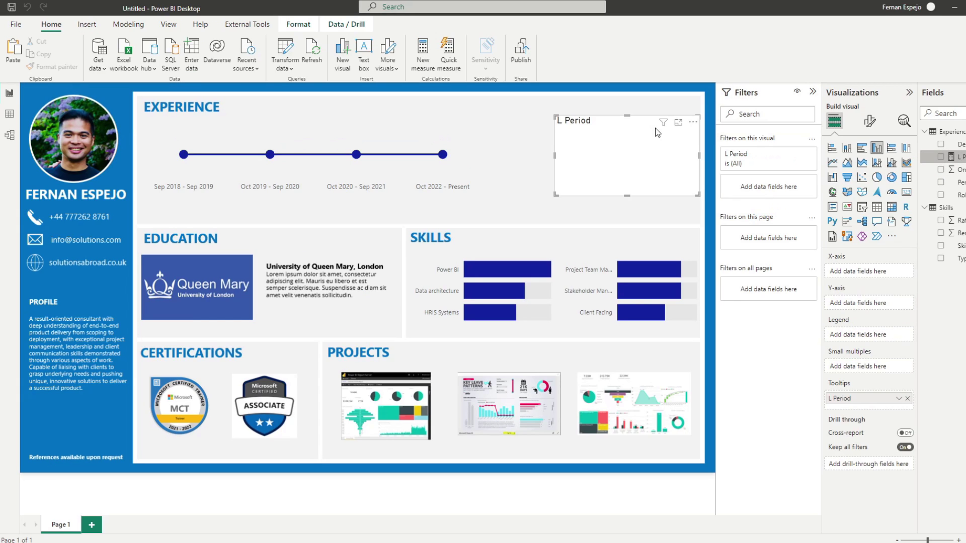
click(907, 192)
drag(645, 150, 595, 142)
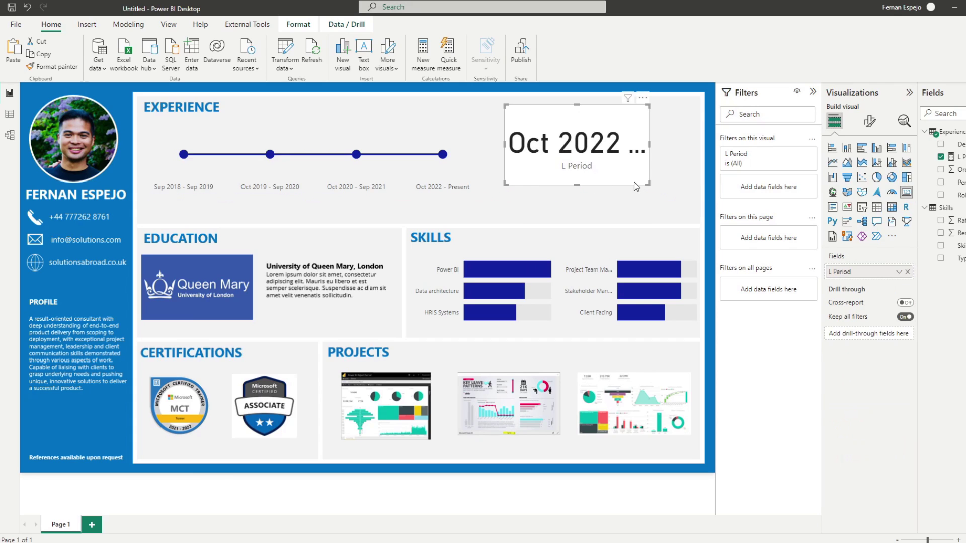
drag(649, 183, 726, 180)
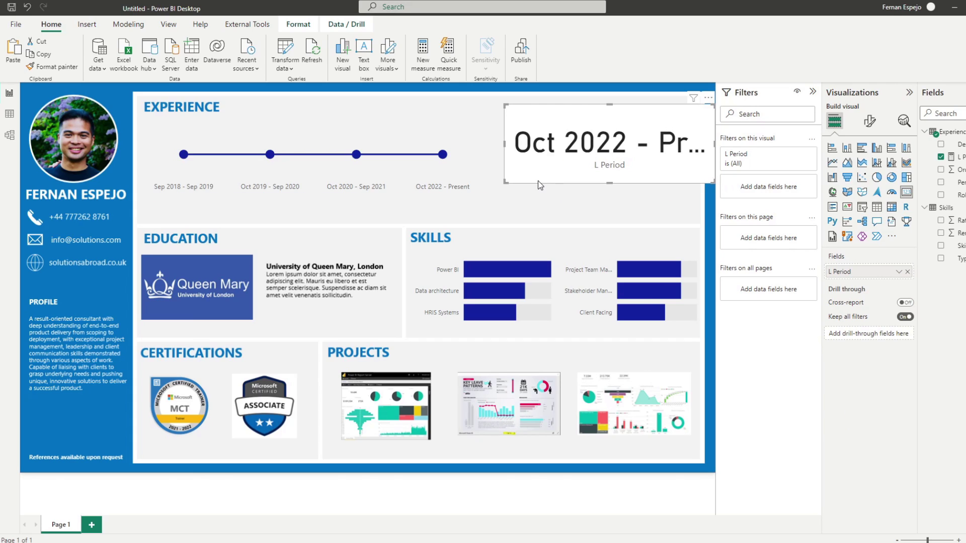
drag(506, 183, 460, 209)
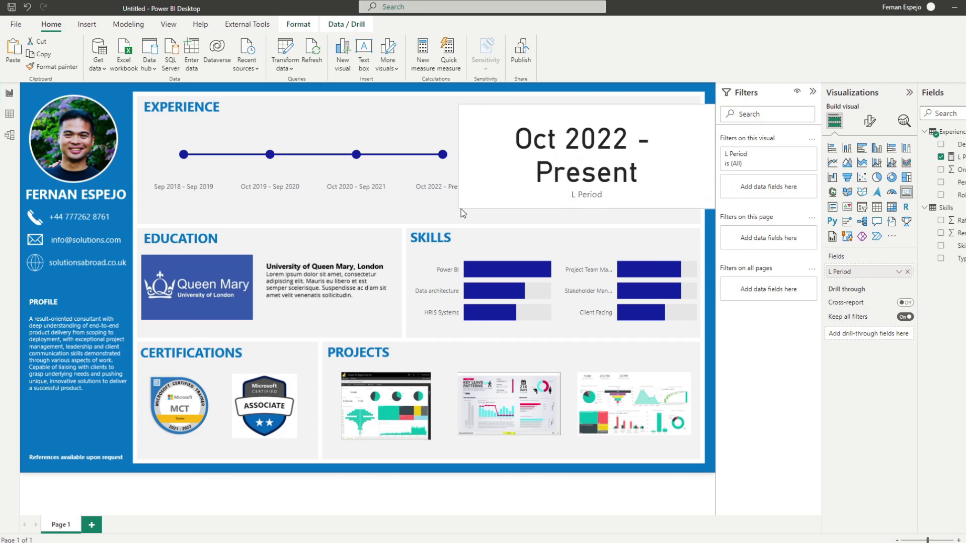
Click each of the four timeline points to confirm the card follows the selection
click(356, 155)
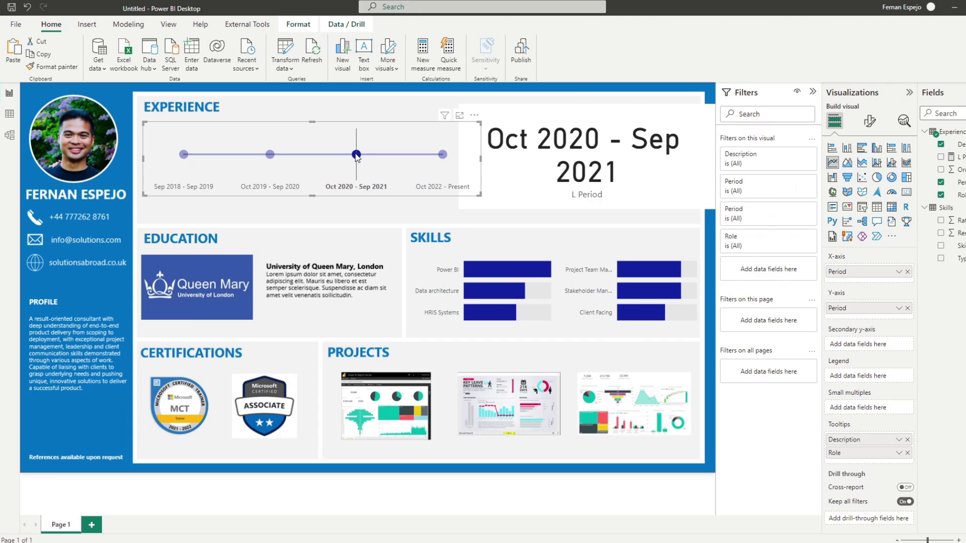
click(270, 155)
click(183, 155)
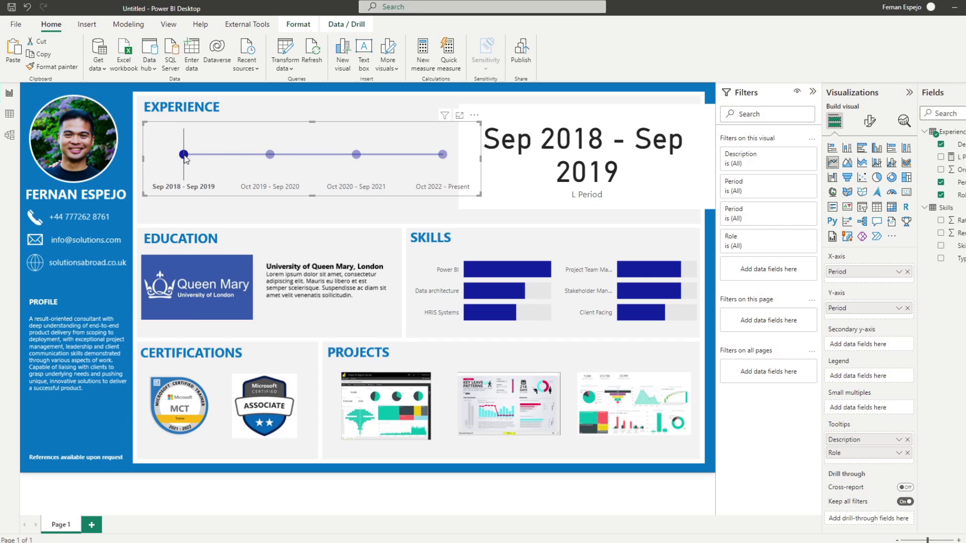
click(443, 155)
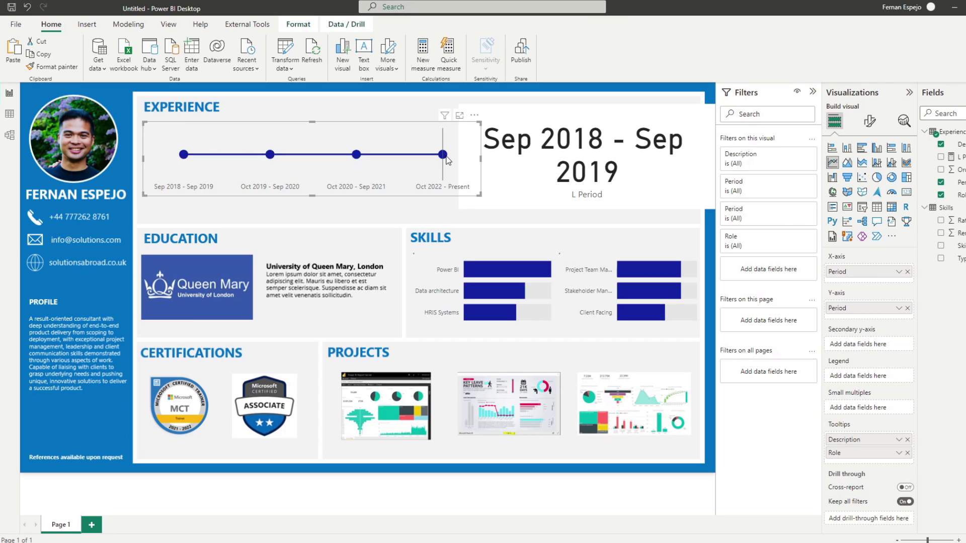
click(955, 156)
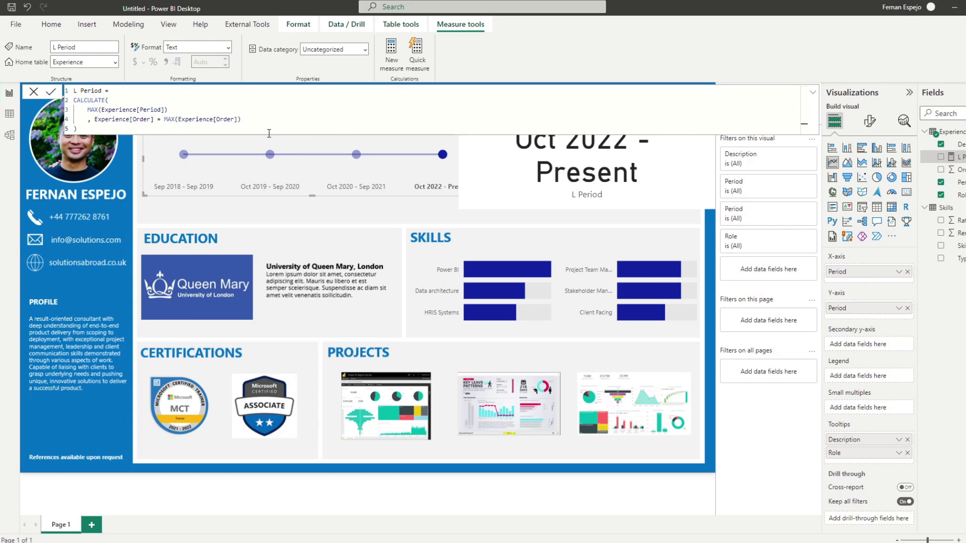
Create L Description from the L Period formula, replacing Period with Description
click(252, 130)
key(ctrl+a)
key(ctrl+c)
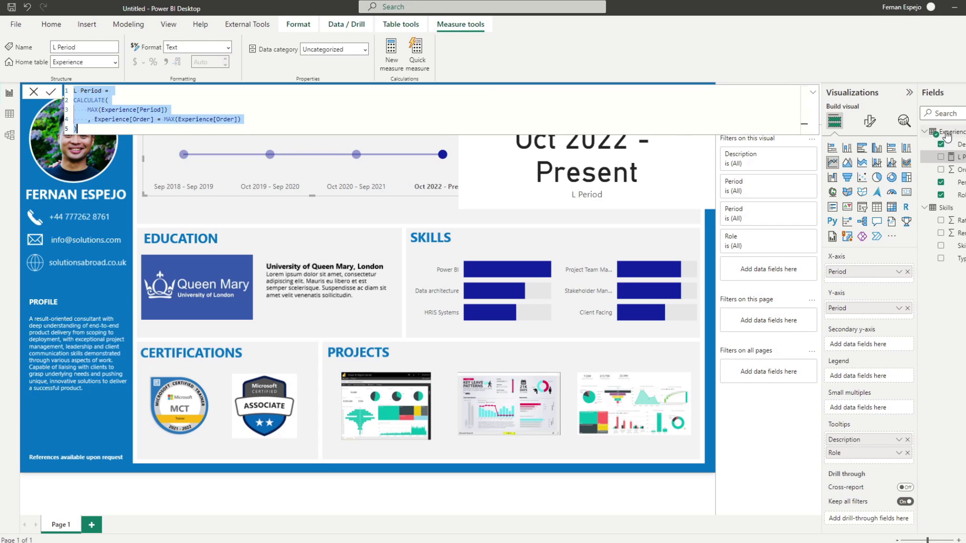
right_click(942, 136)
key(Escape)
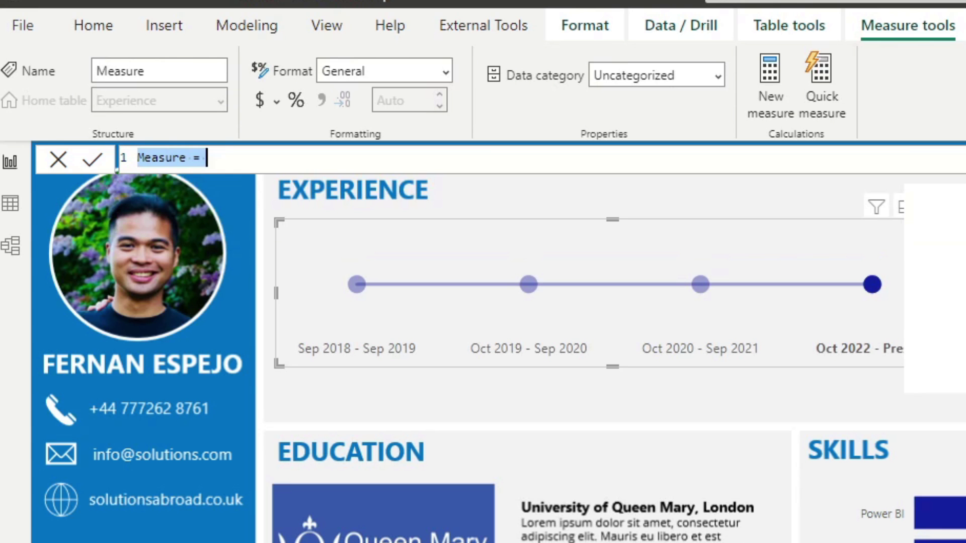
key(ctrl+v)
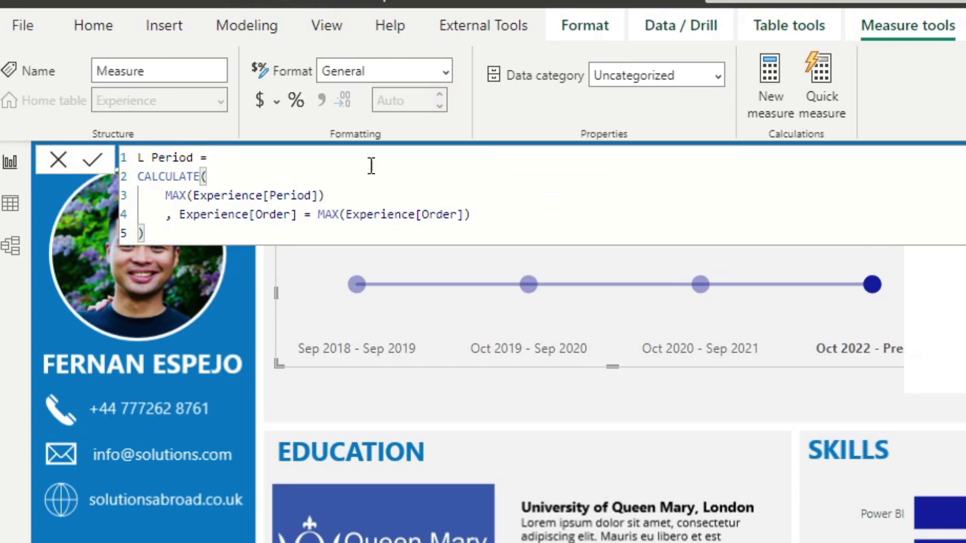
double_click(181, 159)
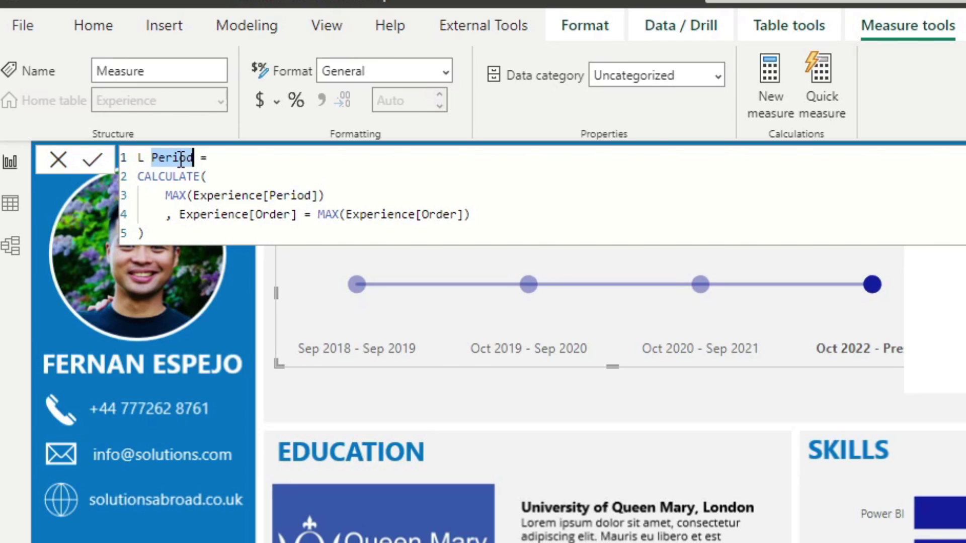
text(Description)
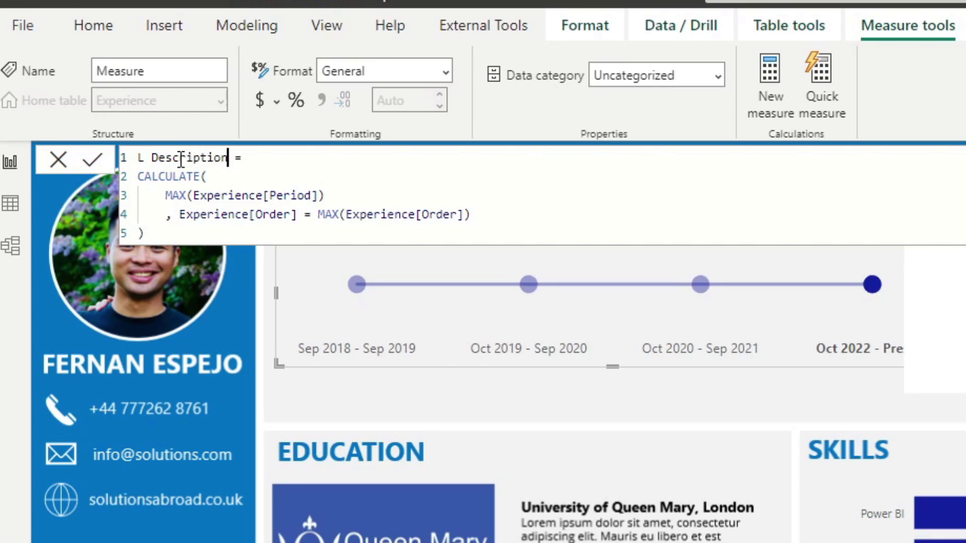
double_click(301, 195)
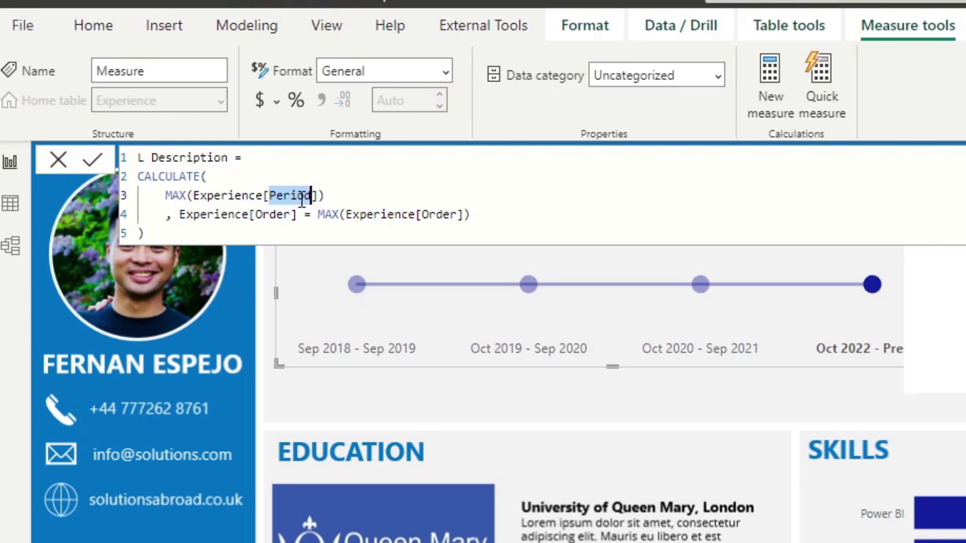
text(Desc)
key(Tab)
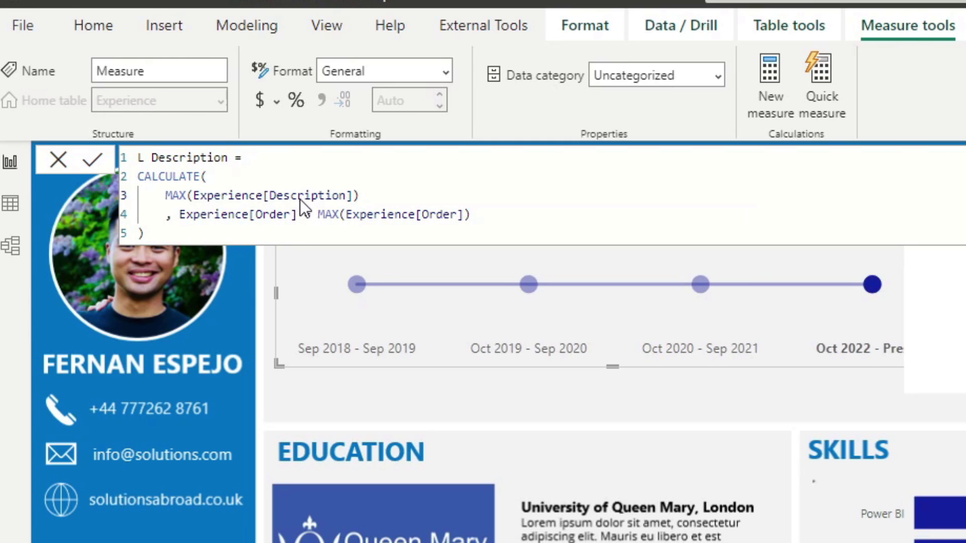
key(Return)
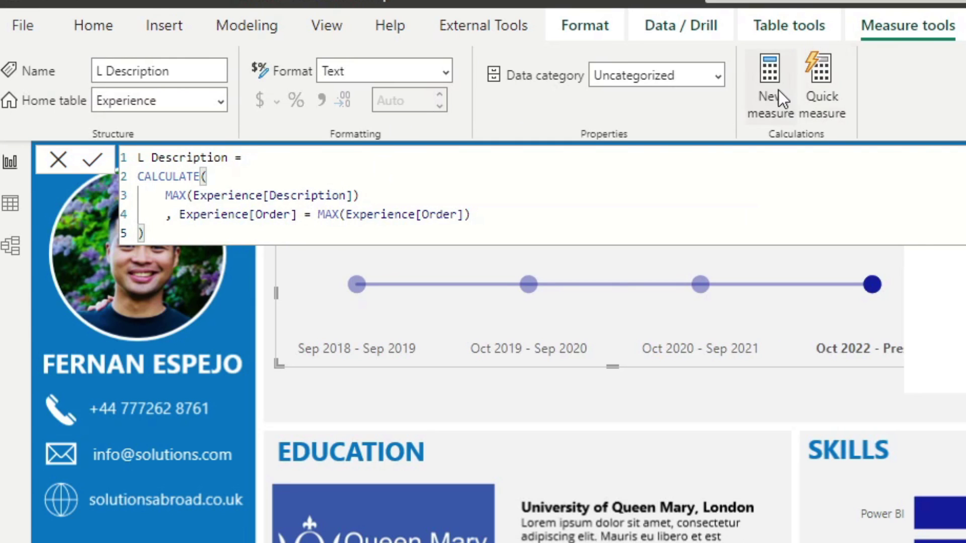
Create L Role the same way with Role, then delete the test period card
click(790, 108)
key(ctrl+a)
key(ctrl+v)
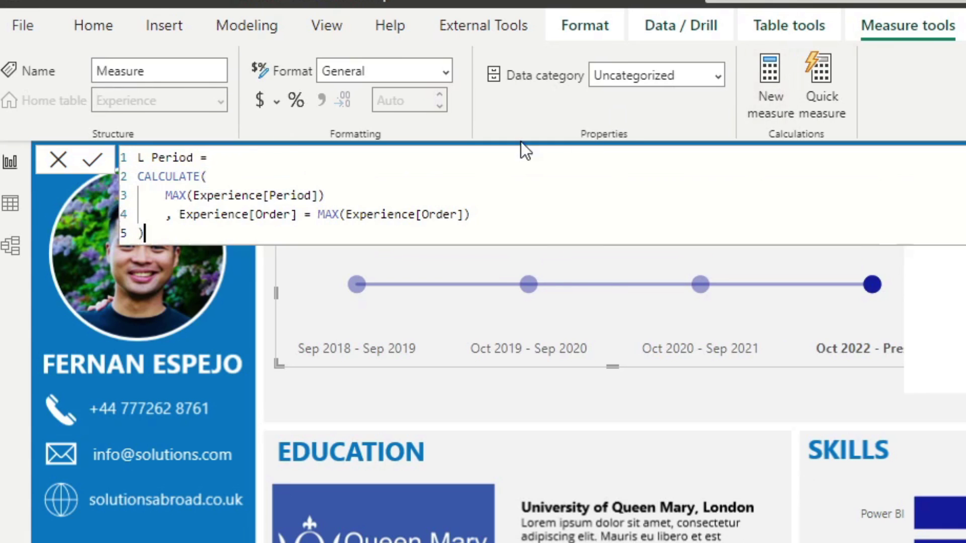
double_click(167, 158)
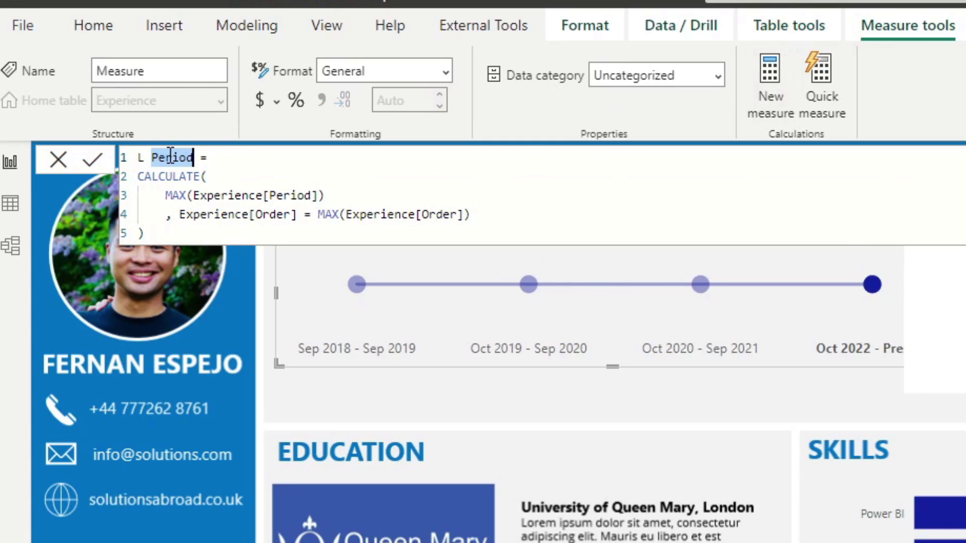
text(Role)
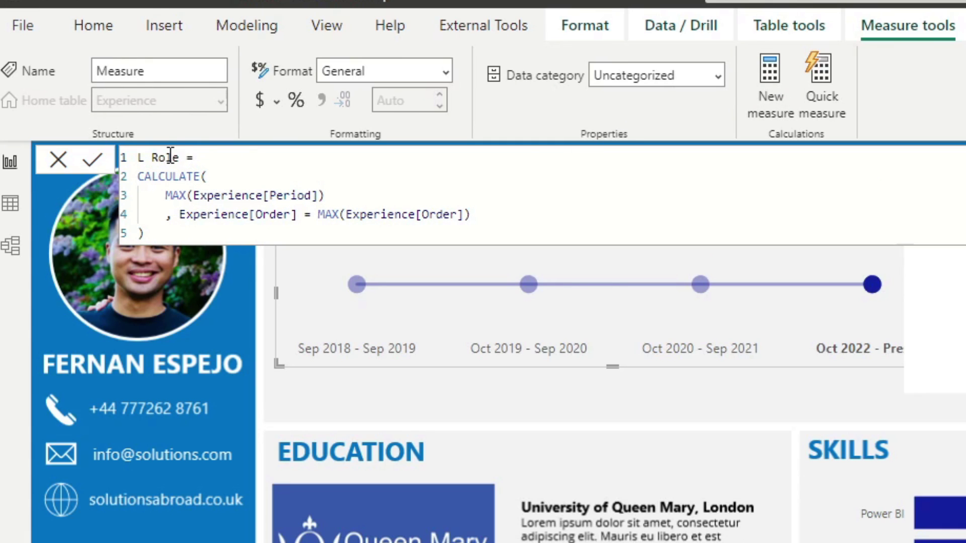
double_click(296, 195)
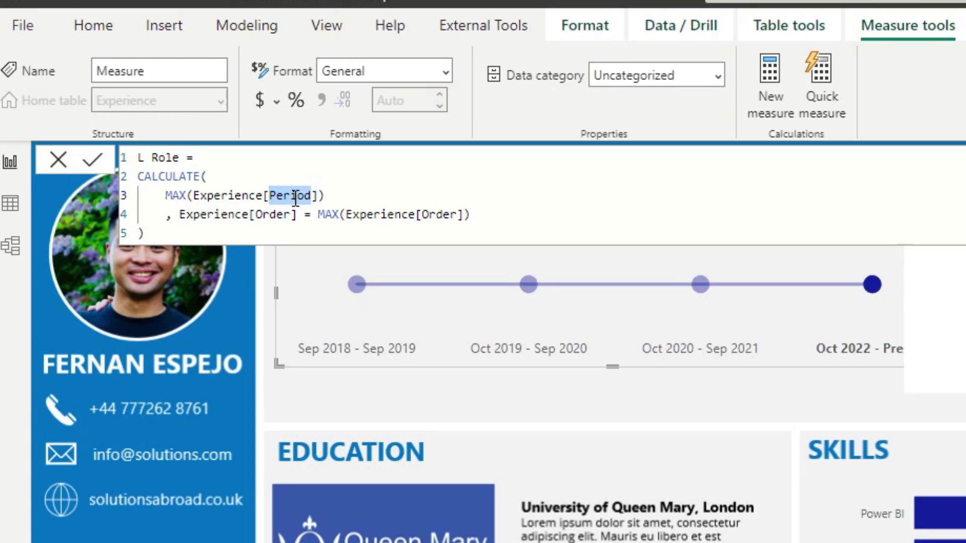
text(Role)
click(293, 215)
click(409, 232)
key(Return)
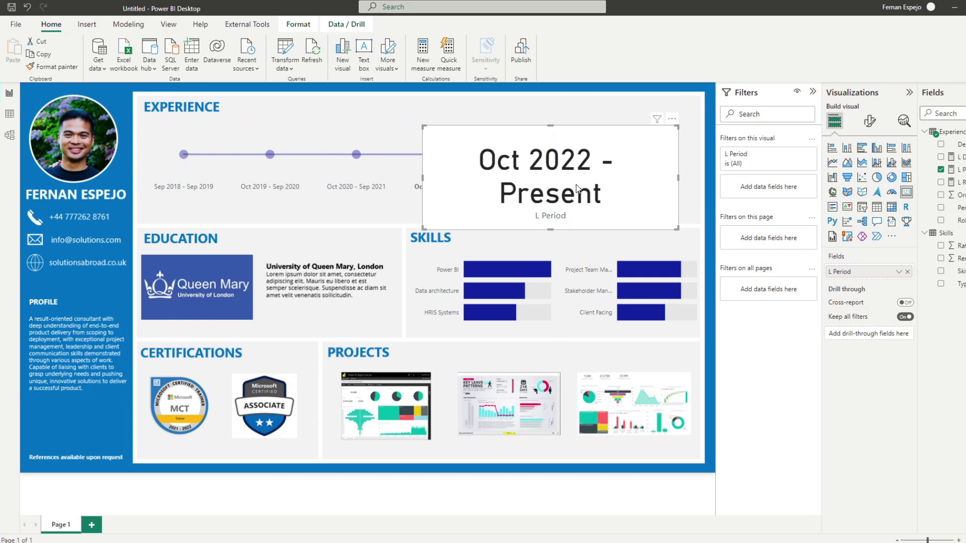
key(Delete)
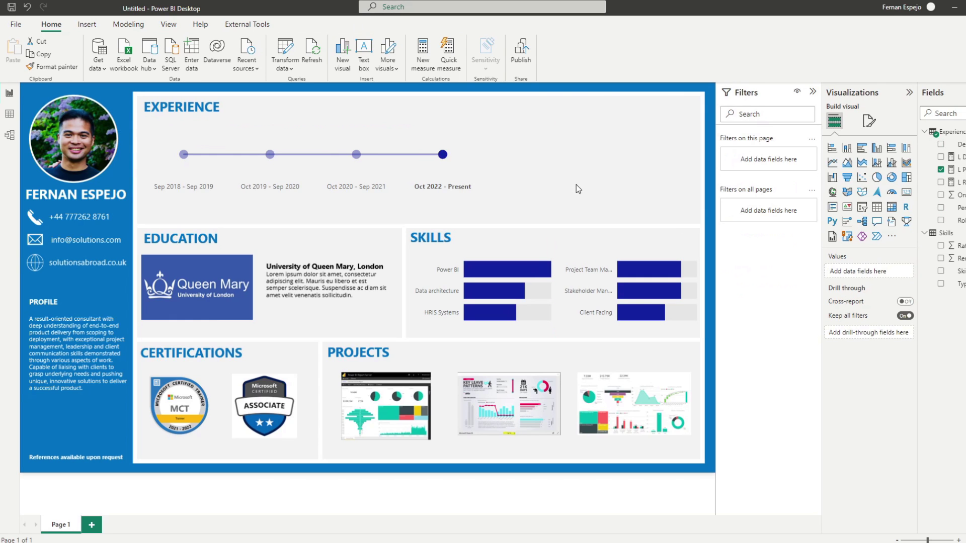
Insert a text box and size it to fill the space right of the Experience timeline
click(87, 24)
click(347, 48)
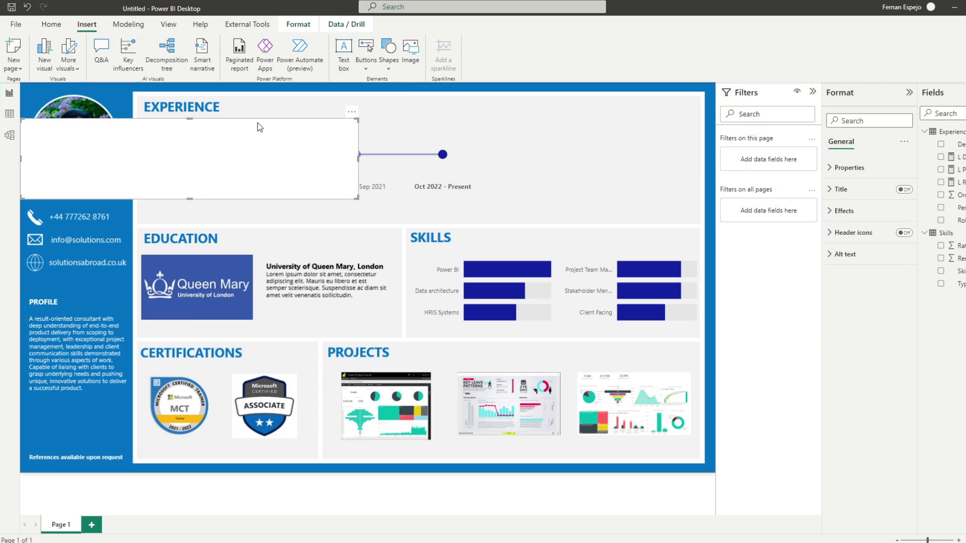
drag(261, 119, 594, 107)
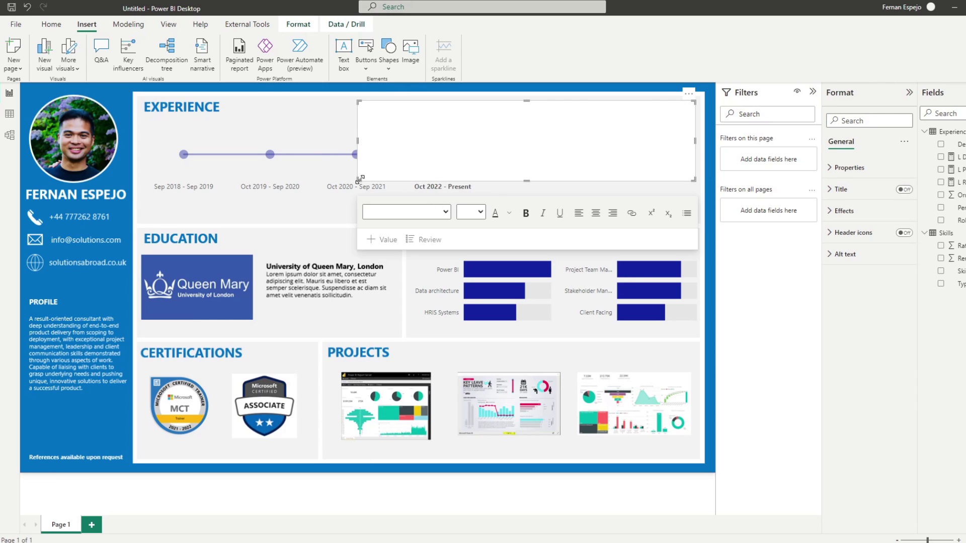
drag(358, 180, 484, 212)
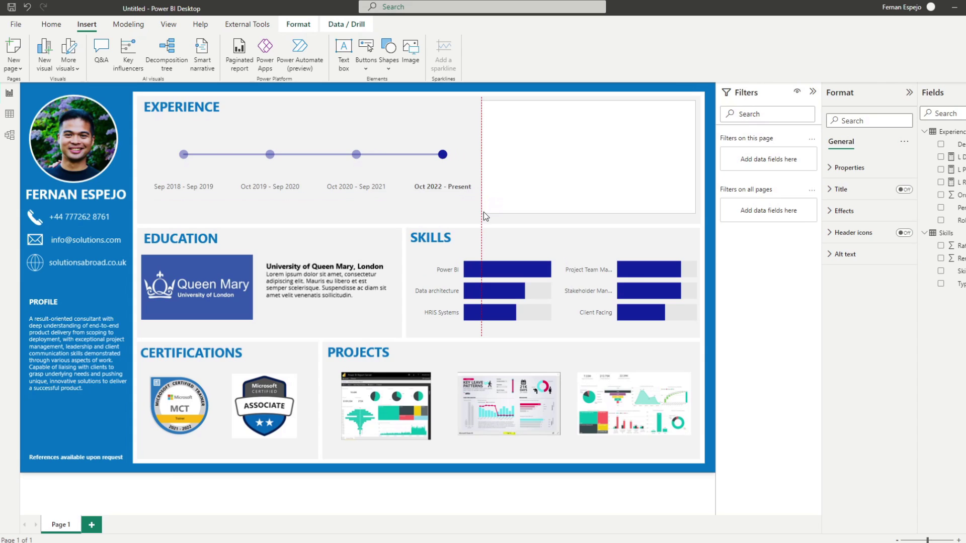
click(443, 160)
Add the L Period dynamic value to the text box
click(519, 124)
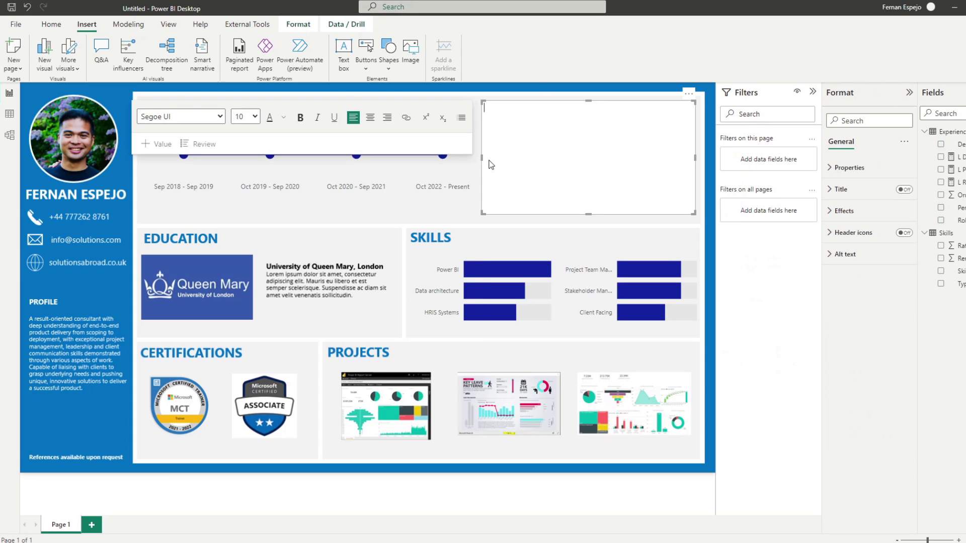
click(513, 125)
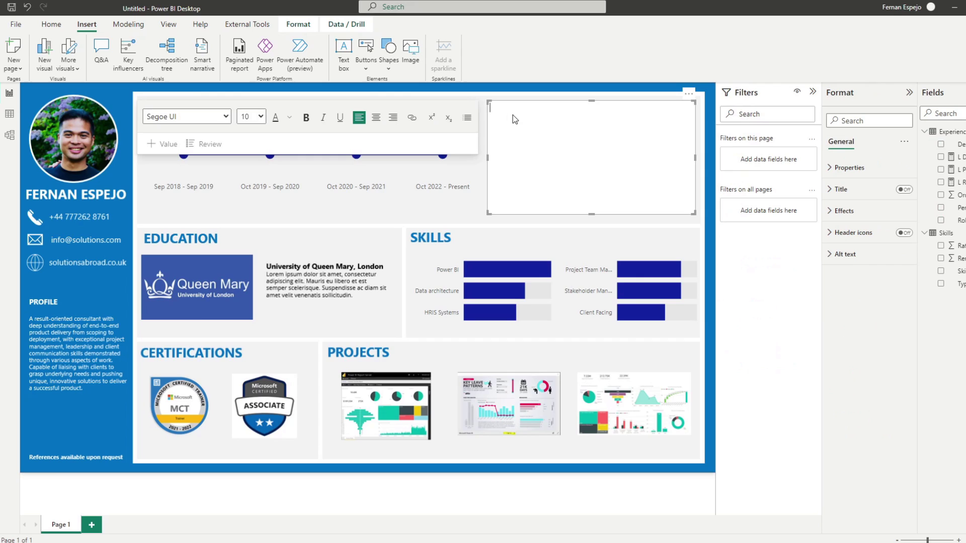
click(167, 145)
text(L Period)
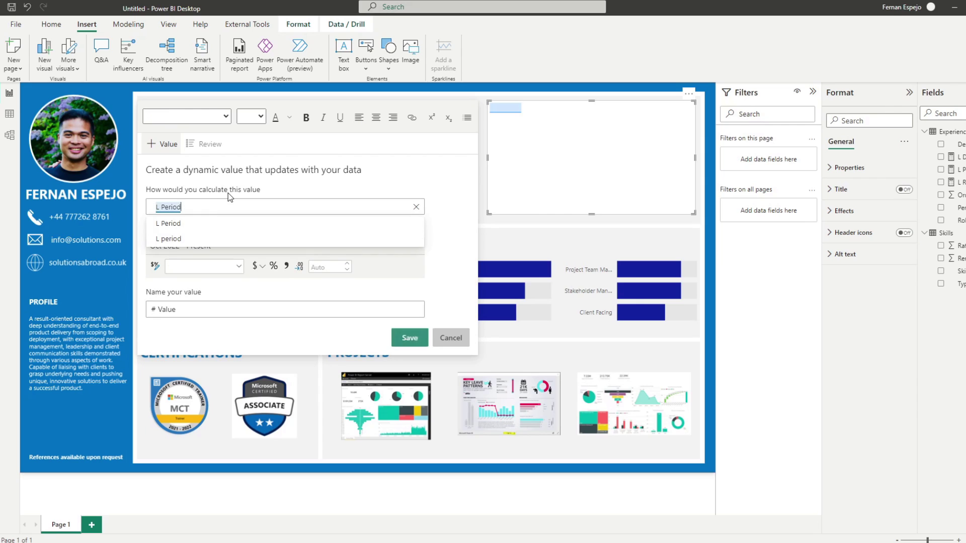
click(209, 226)
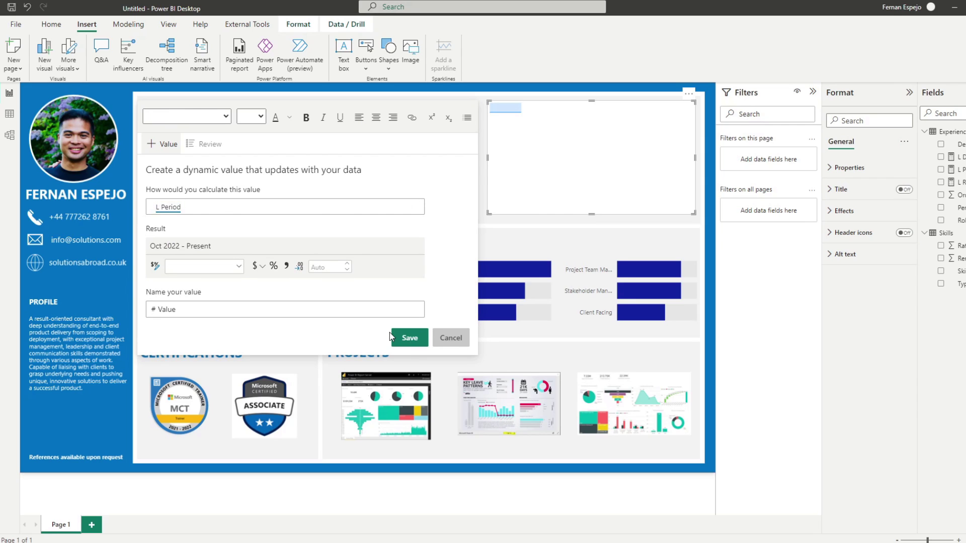
click(405, 338)
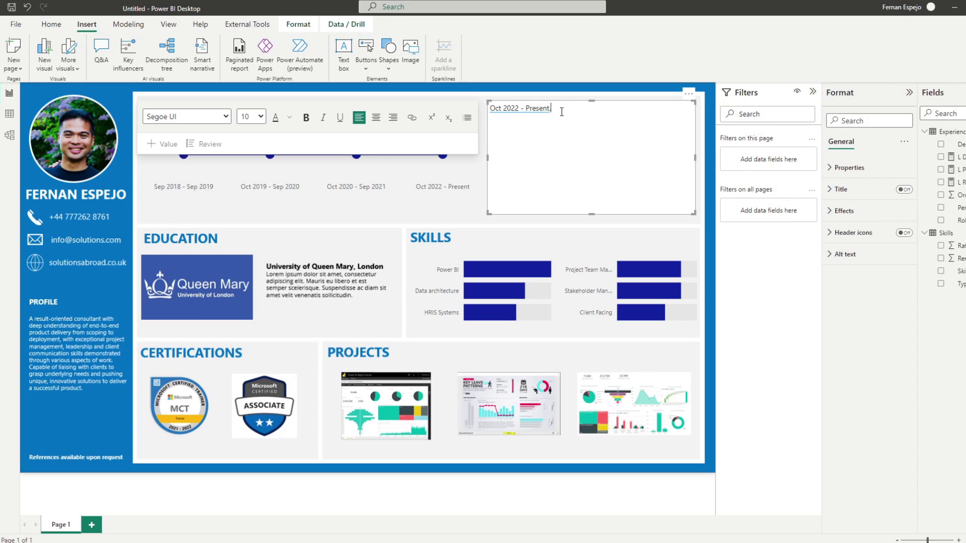
Add the l role dynamic value and put it on its own line
text(,)
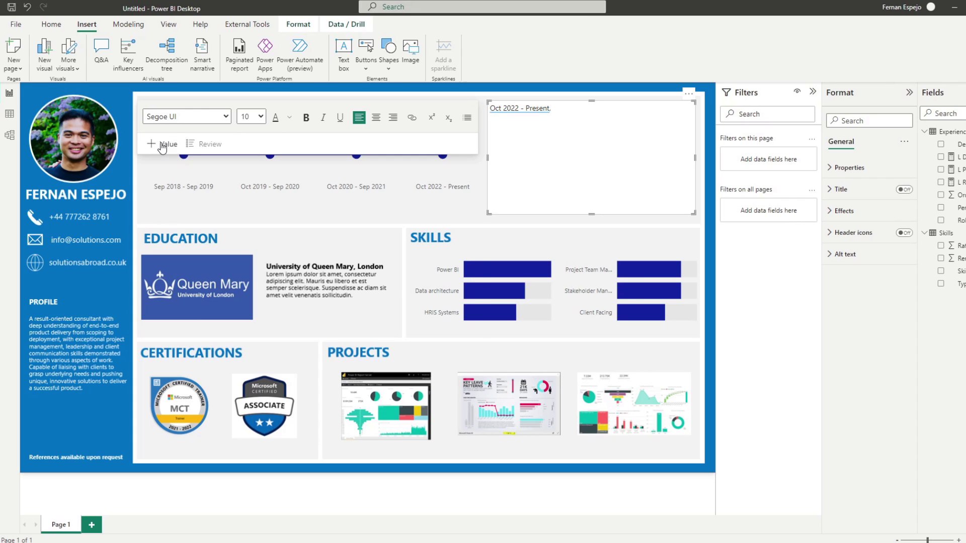
click(162, 144)
text(l role)
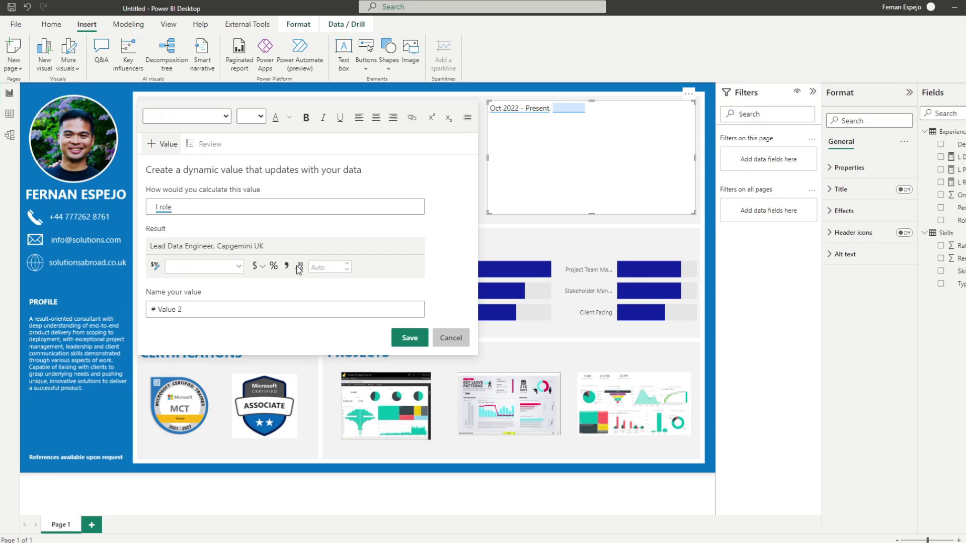
click(409, 338)
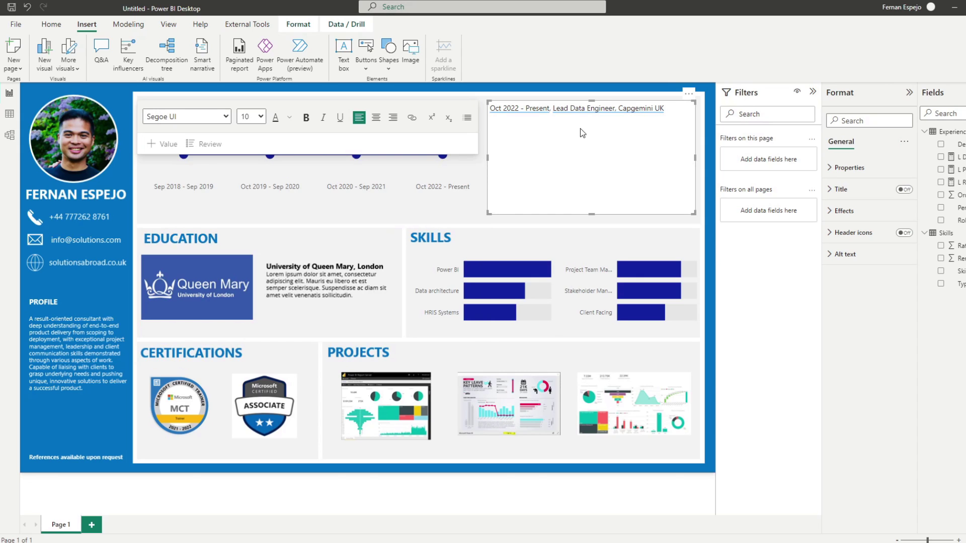
key(BackSpace)
key(BackSpace)
key(Return)
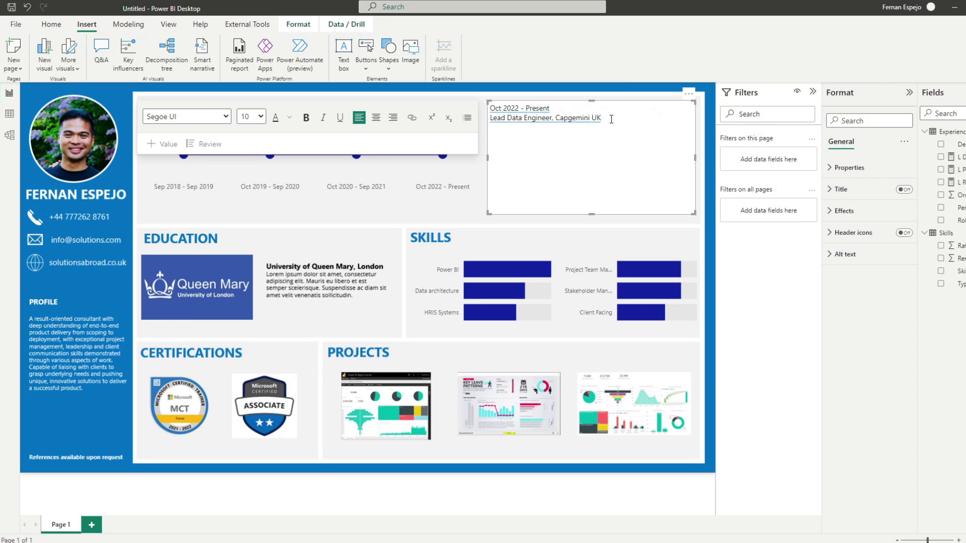
Add the l description dynamic value on a new line below the role
click(612, 119)
key(Return)
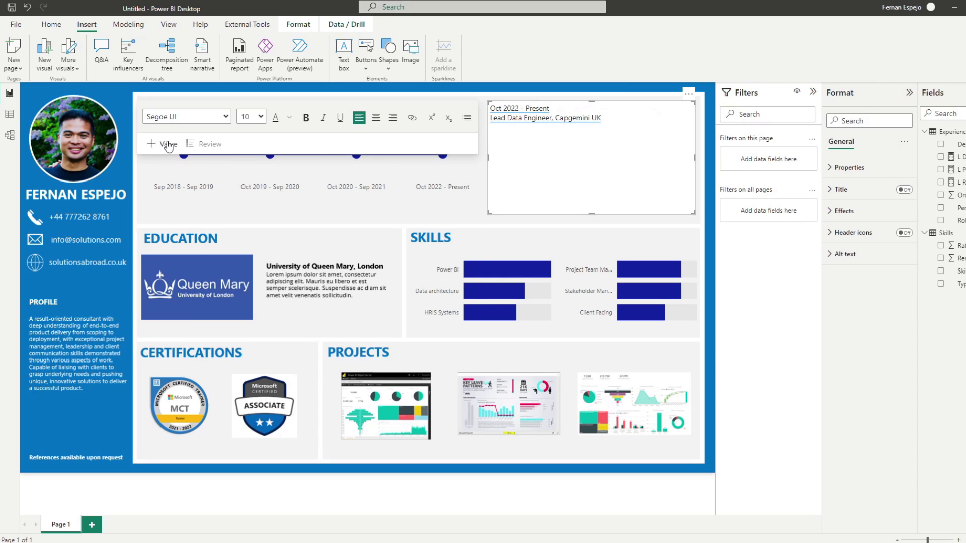
click(162, 144)
text(l descr)
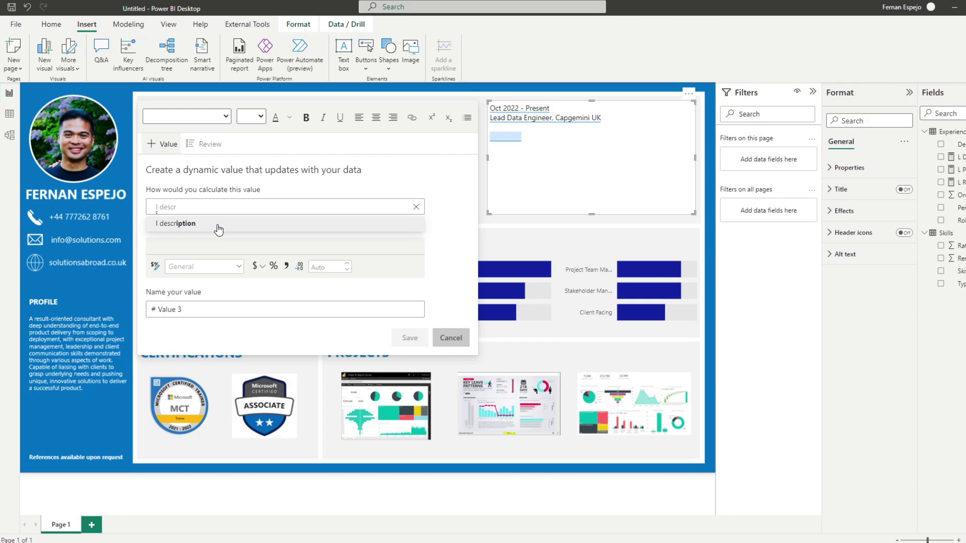
click(218, 224)
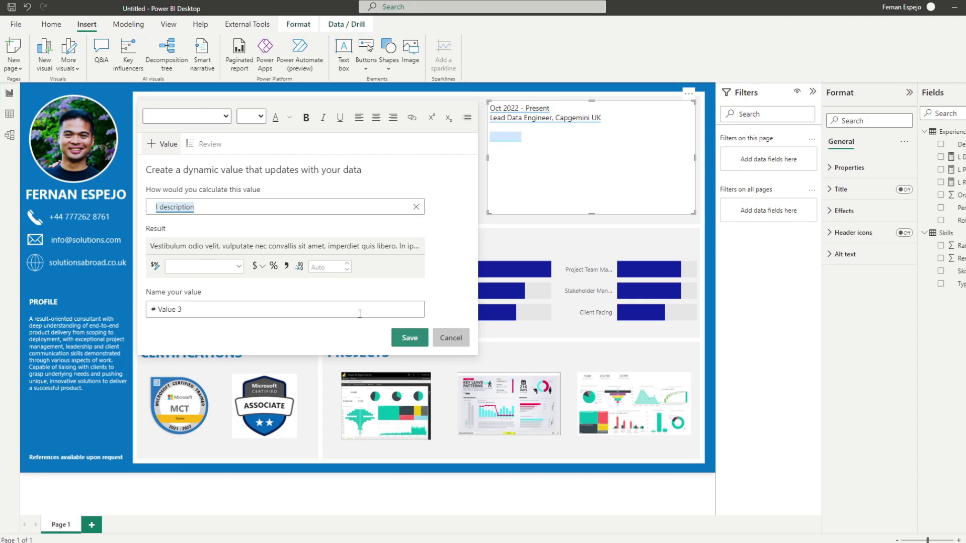
click(410, 338)
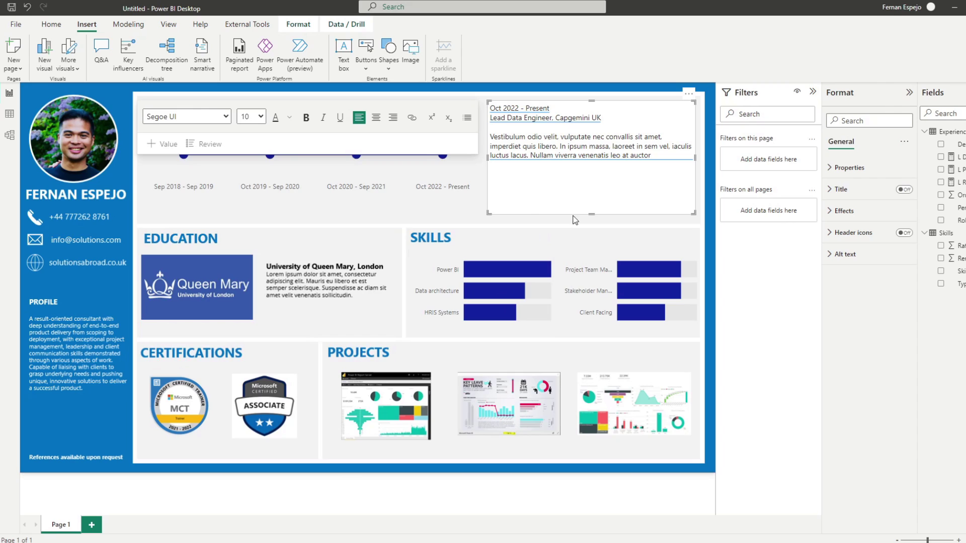
Bold the period and role lines in the latest-experience text box
click(593, 214)
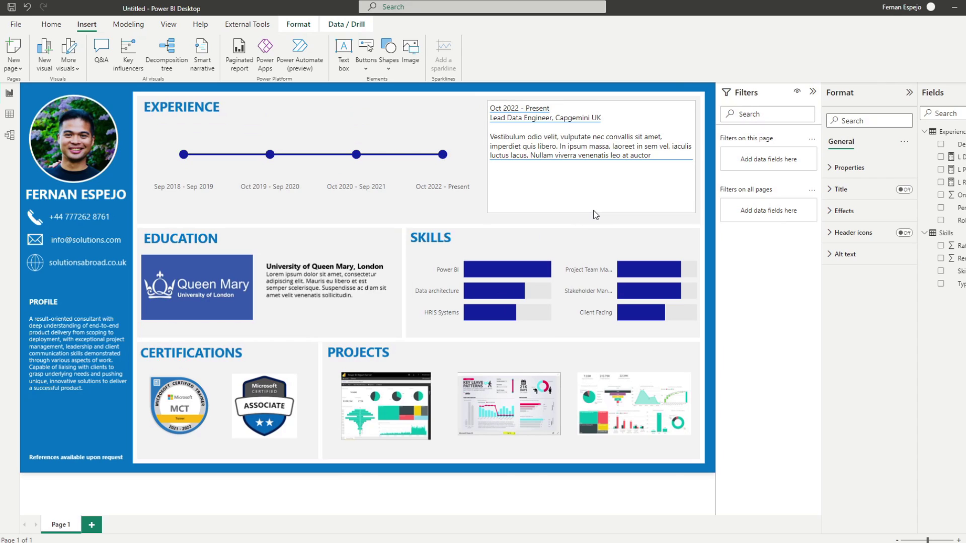
click(591, 210)
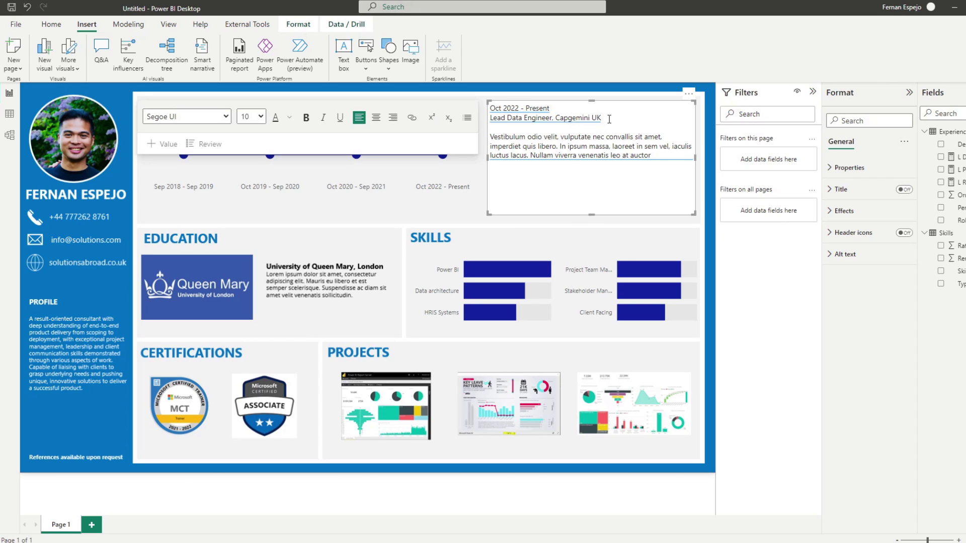
drag(602, 119, 492, 109)
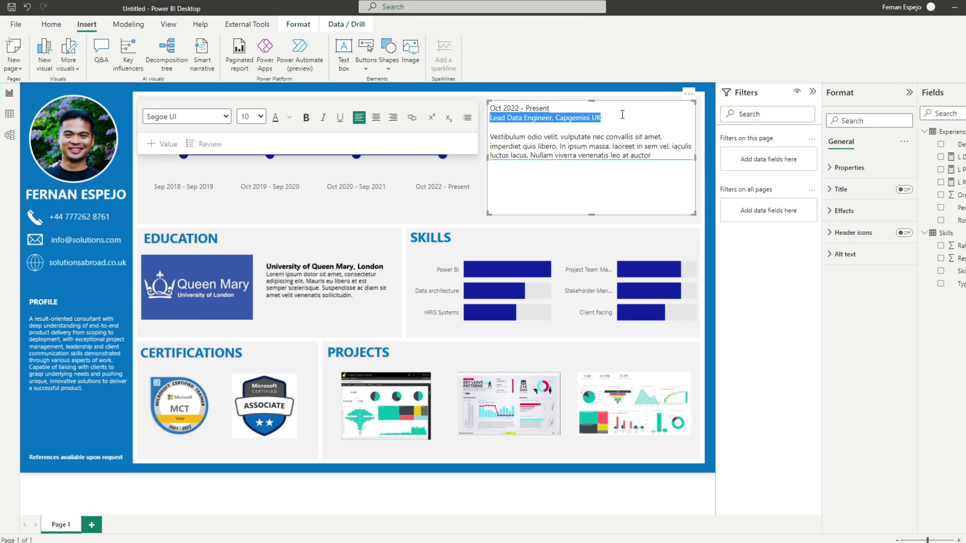
key(shift+Up)
key(ctrl+b)
key(ctrl+u)
click(475, 213)
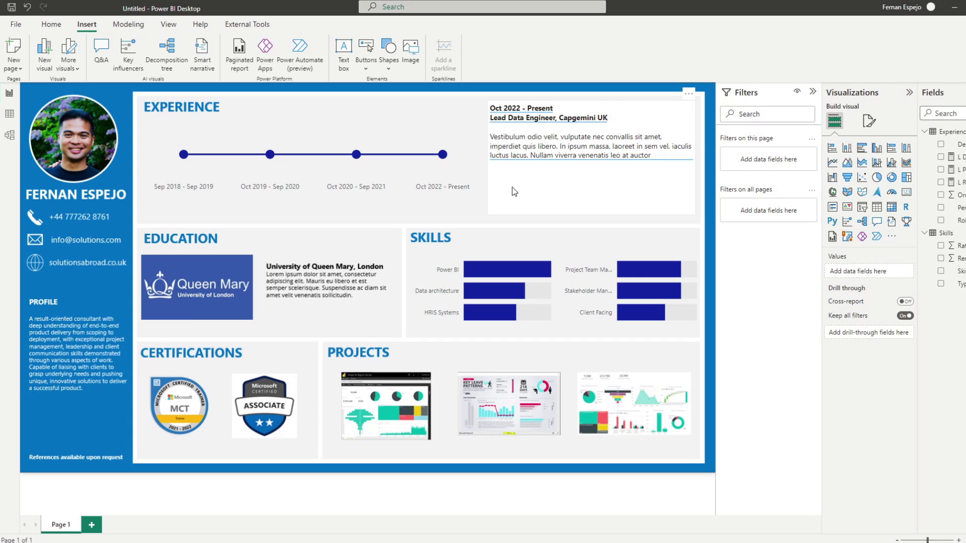
Click the Oct 2020, Oct 2019 and Sep 2018 timeline points to test the text box, then clear the selection
click(356, 155)
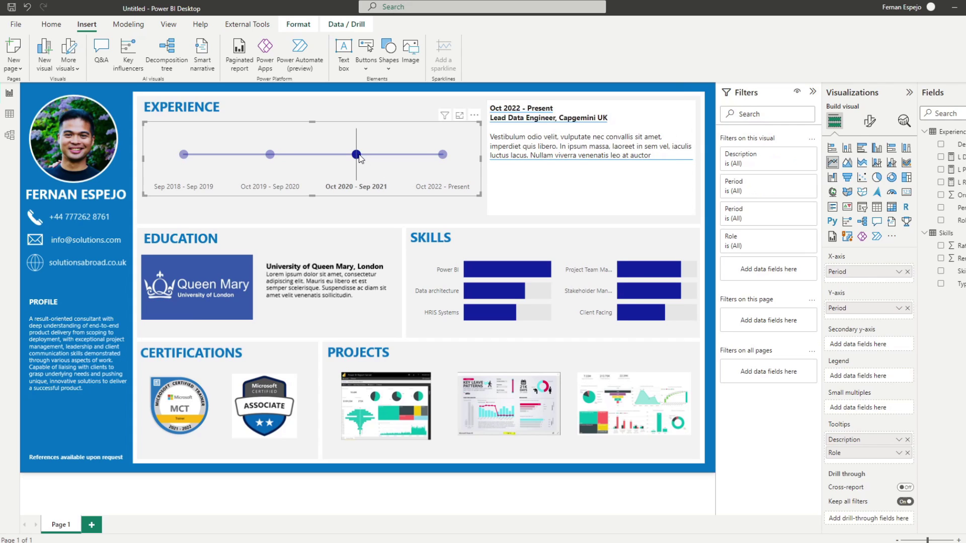
click(270, 155)
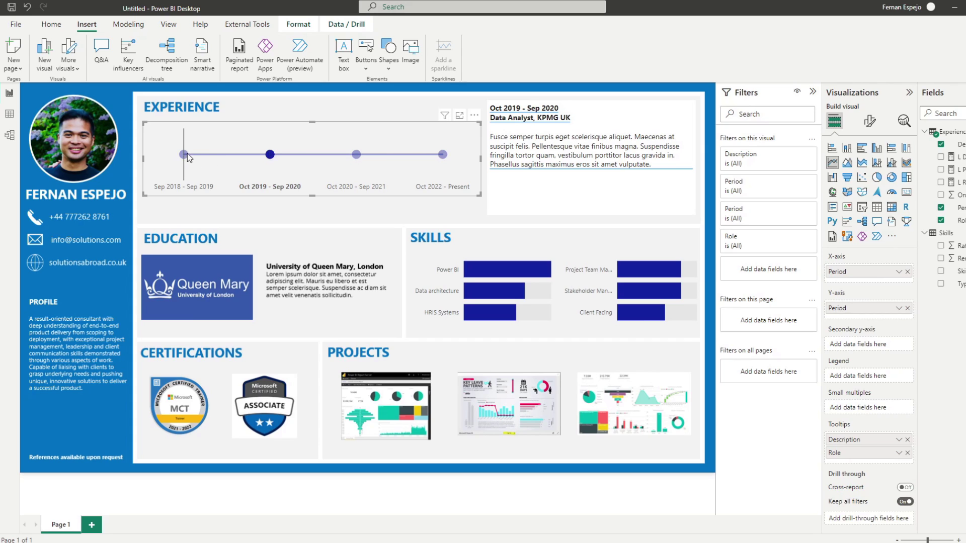
click(184, 155)
click(270, 156)
click(293, 117)
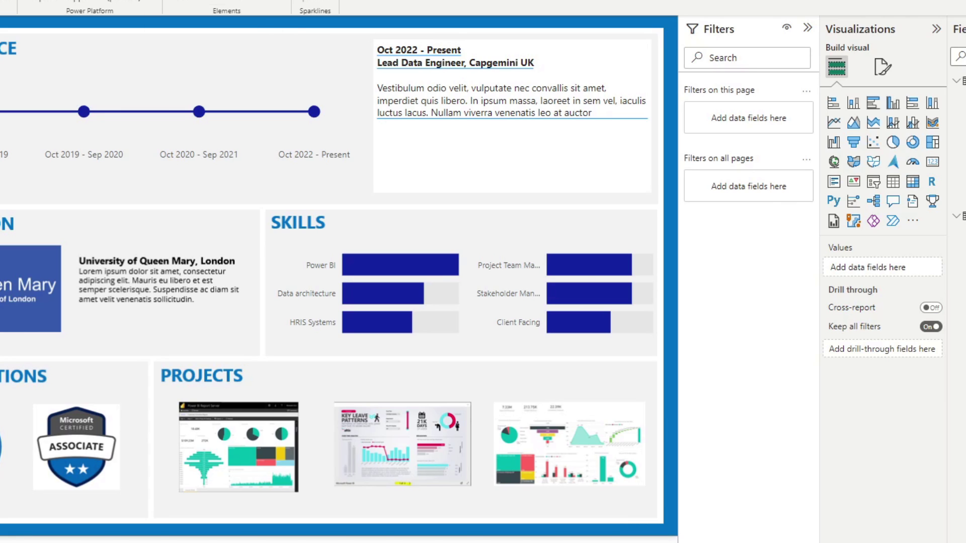
Insert a blank button and place it over the first project thumbnail
click(212, 3)
click(237, 200)
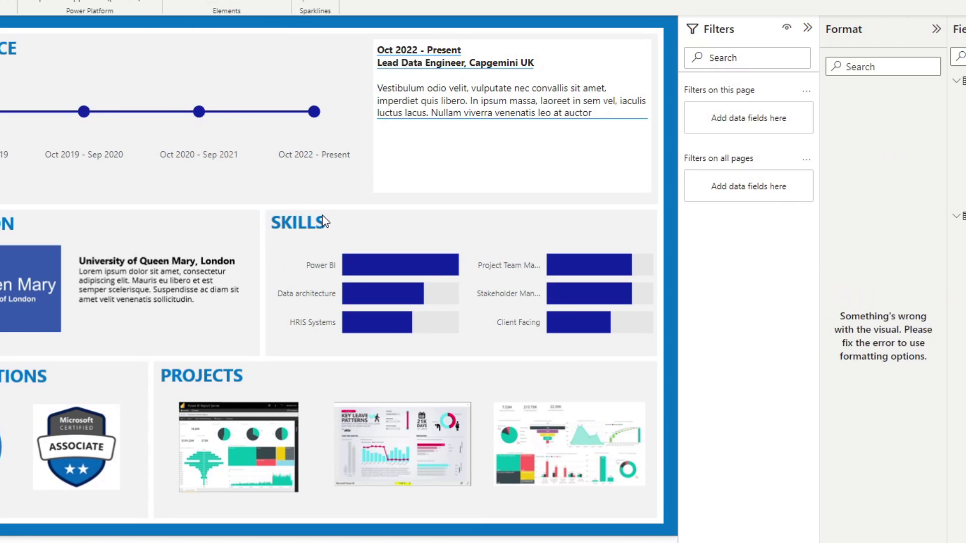
drag(204, 483, 300, 496)
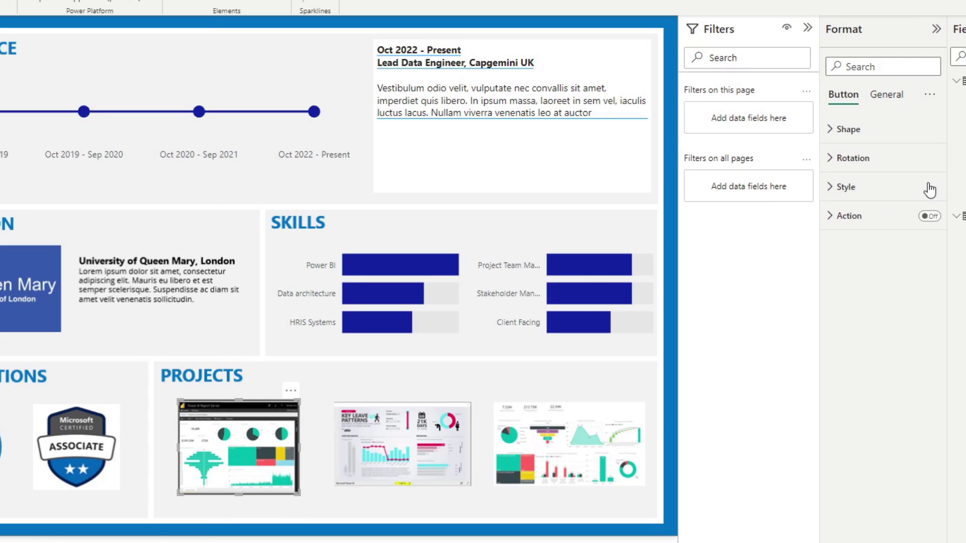
click(881, 66)
text(BORDER)
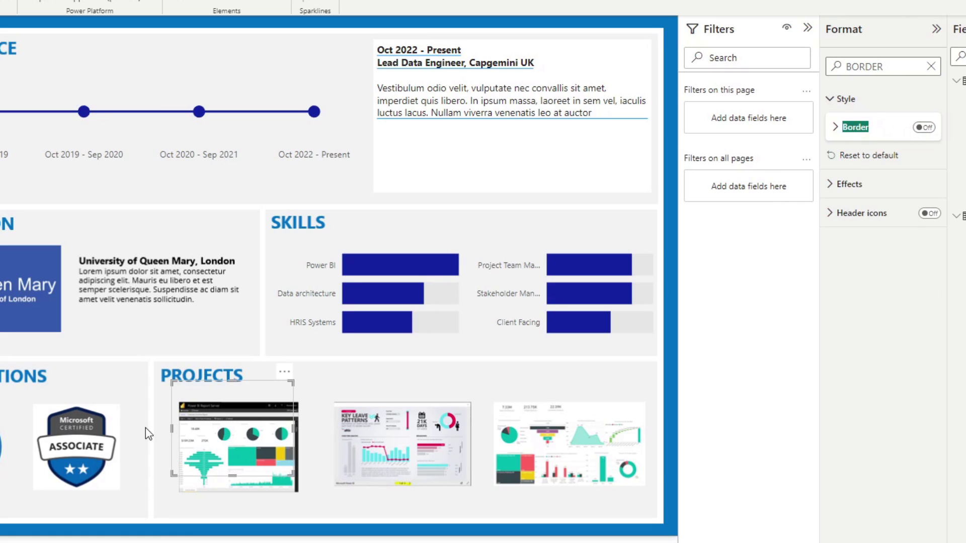
click(204, 431)
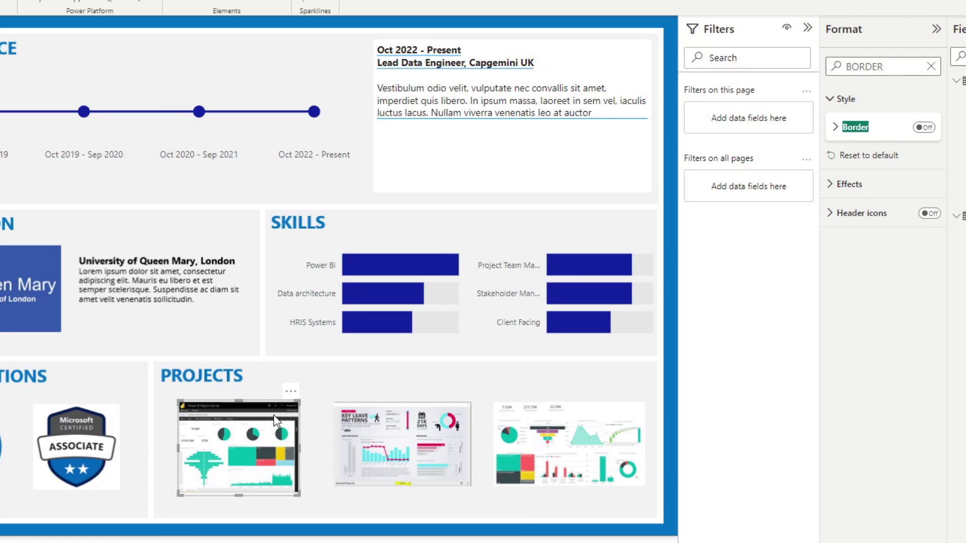
click(933, 69)
Turn on the button's Action and set its type to Web URL
click(848, 198)
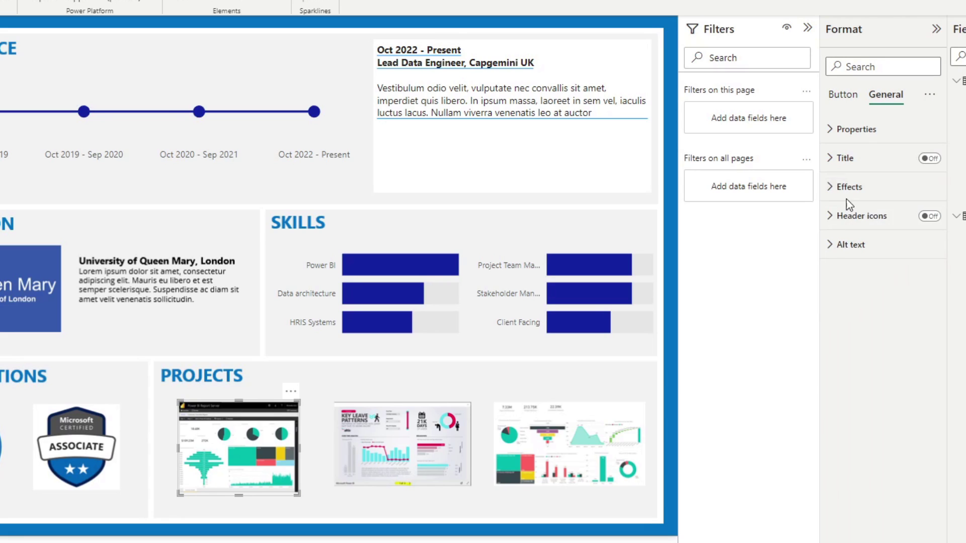
click(844, 95)
click(846, 129)
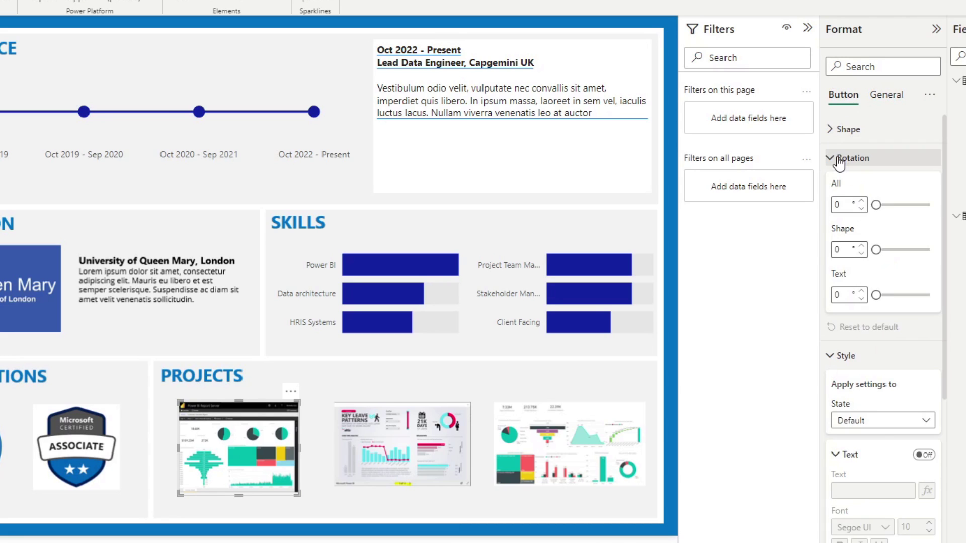
click(847, 158)
click(845, 187)
click(843, 216)
click(929, 217)
click(888, 280)
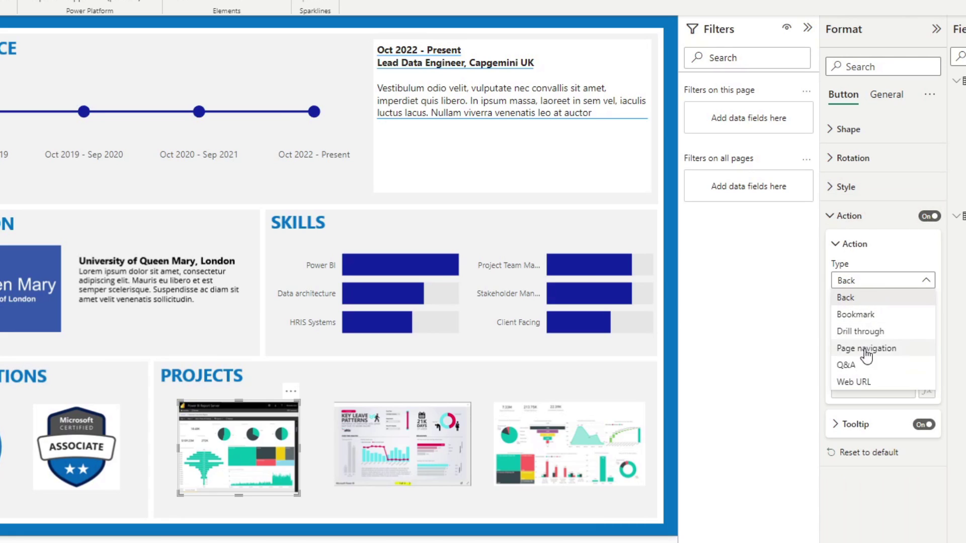
click(861, 382)
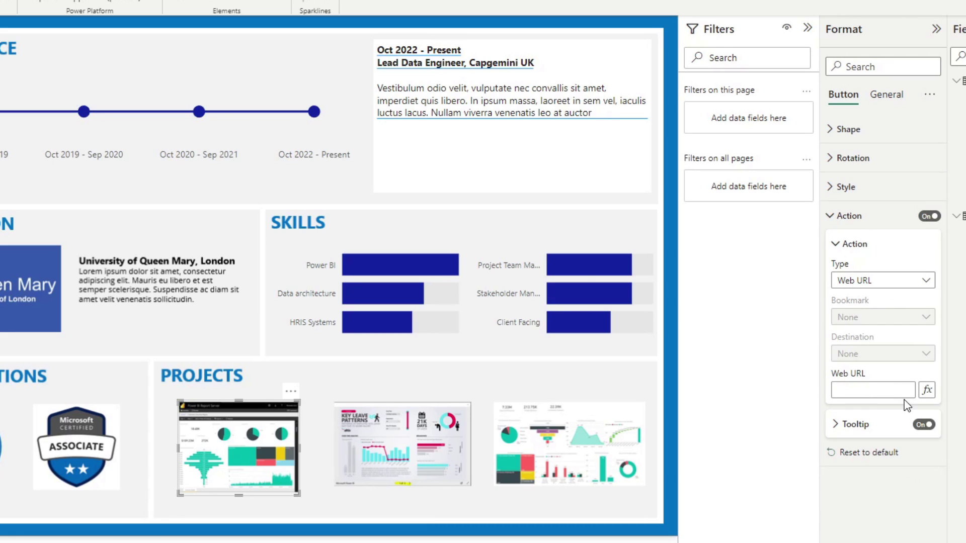
click(889, 391)
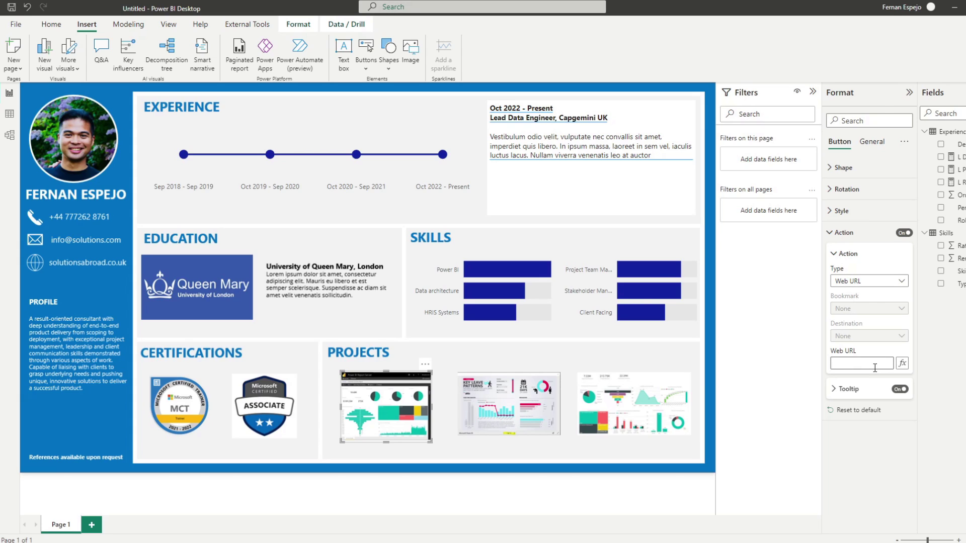
click(875, 367)
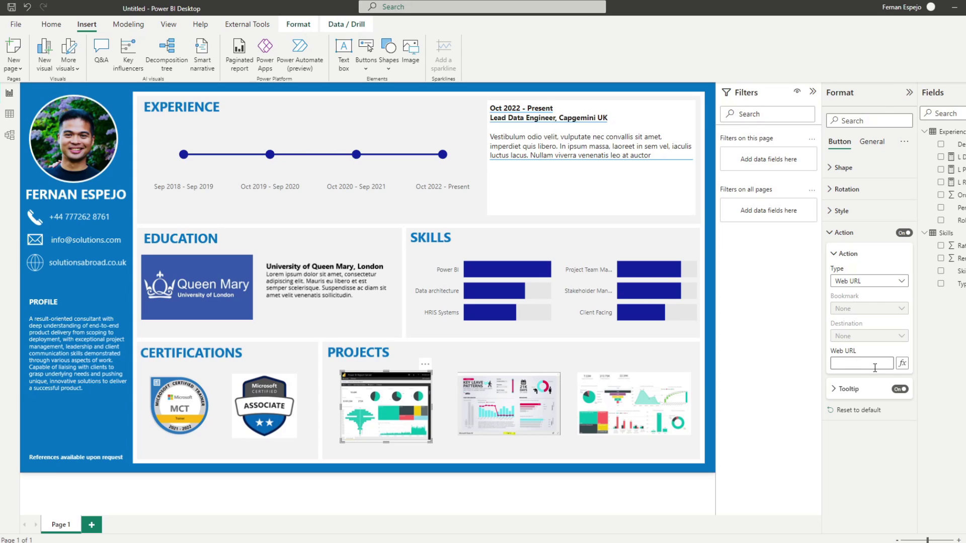